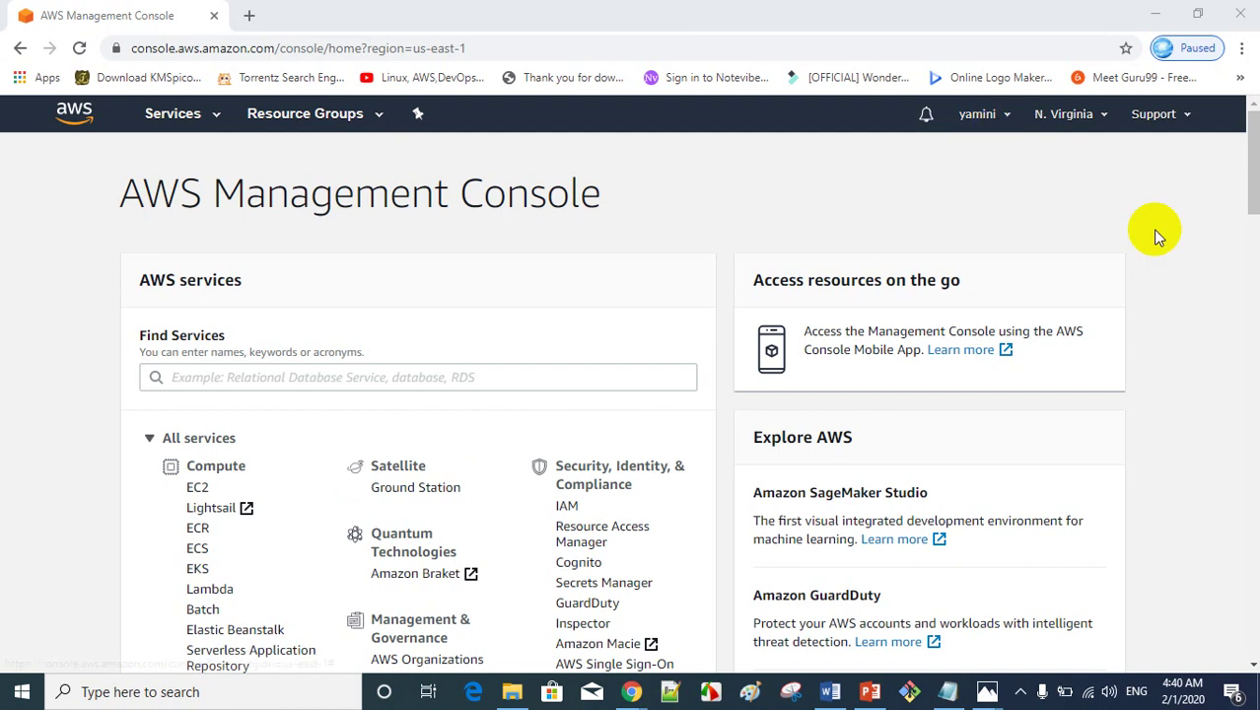
- Browse the All services list, then open EC2 under Compute
click(1249, 240)
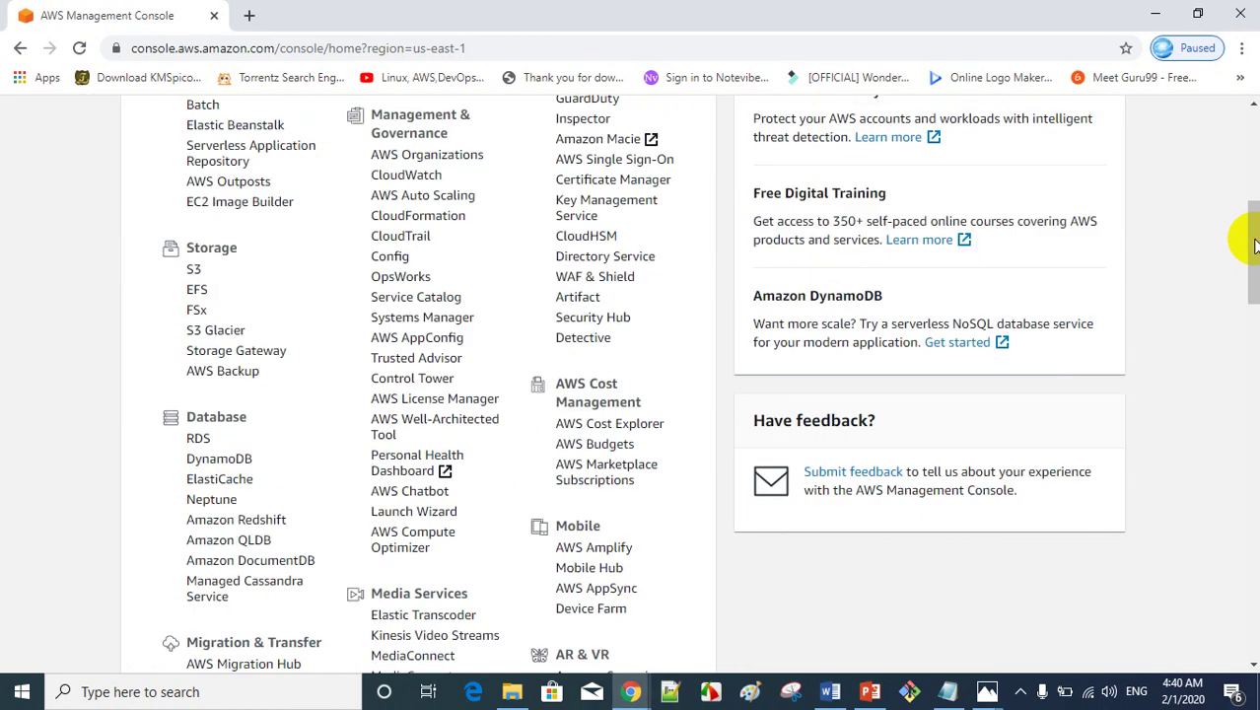
click(1240, 363)
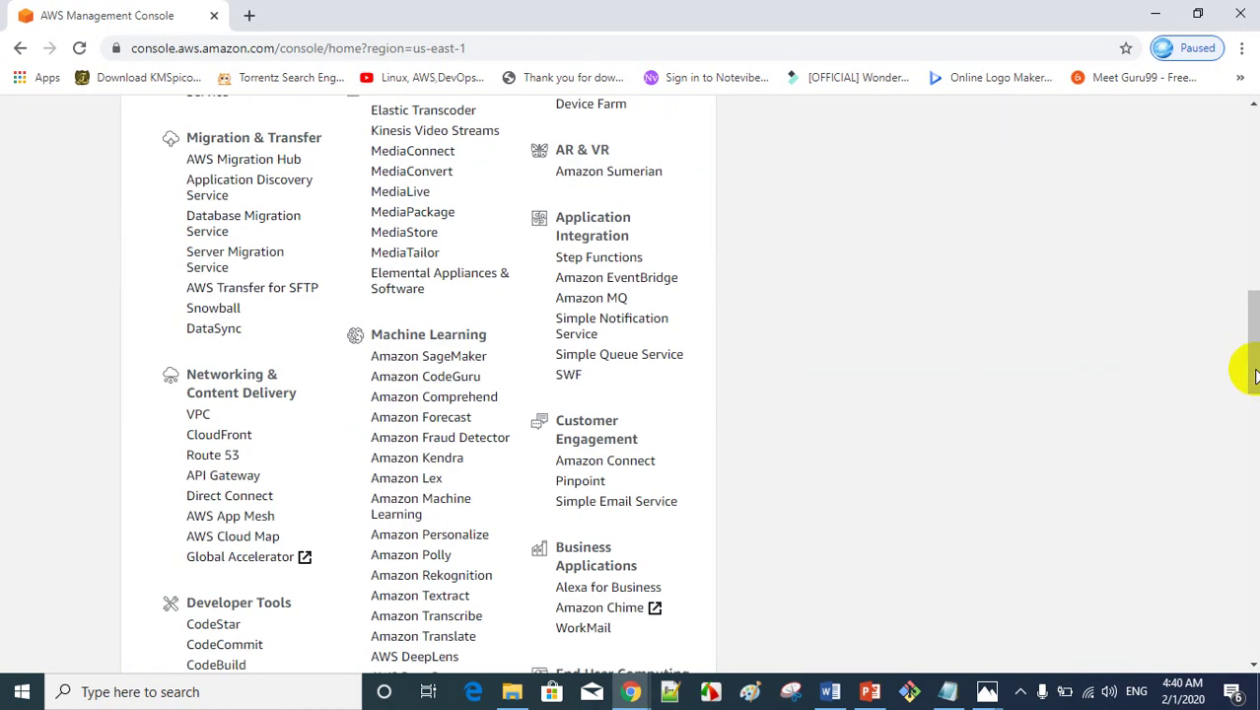
click(1247, 418)
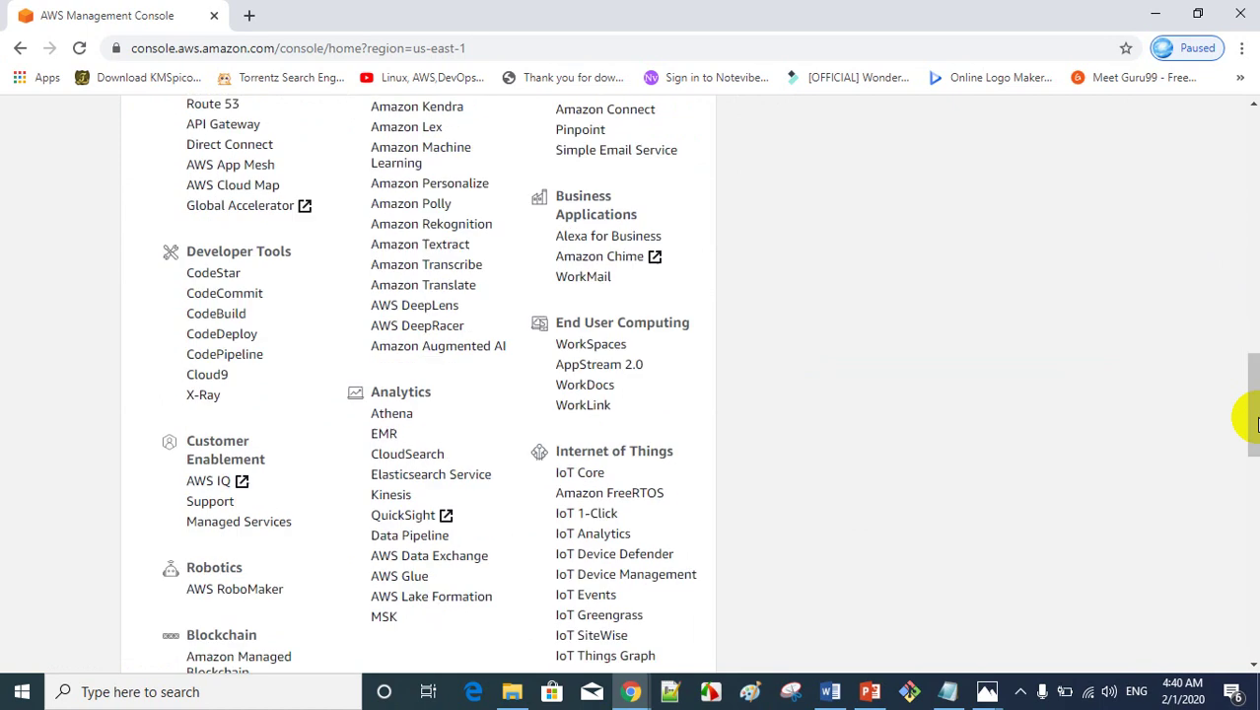
click(1247, 154)
click(1248, 154)
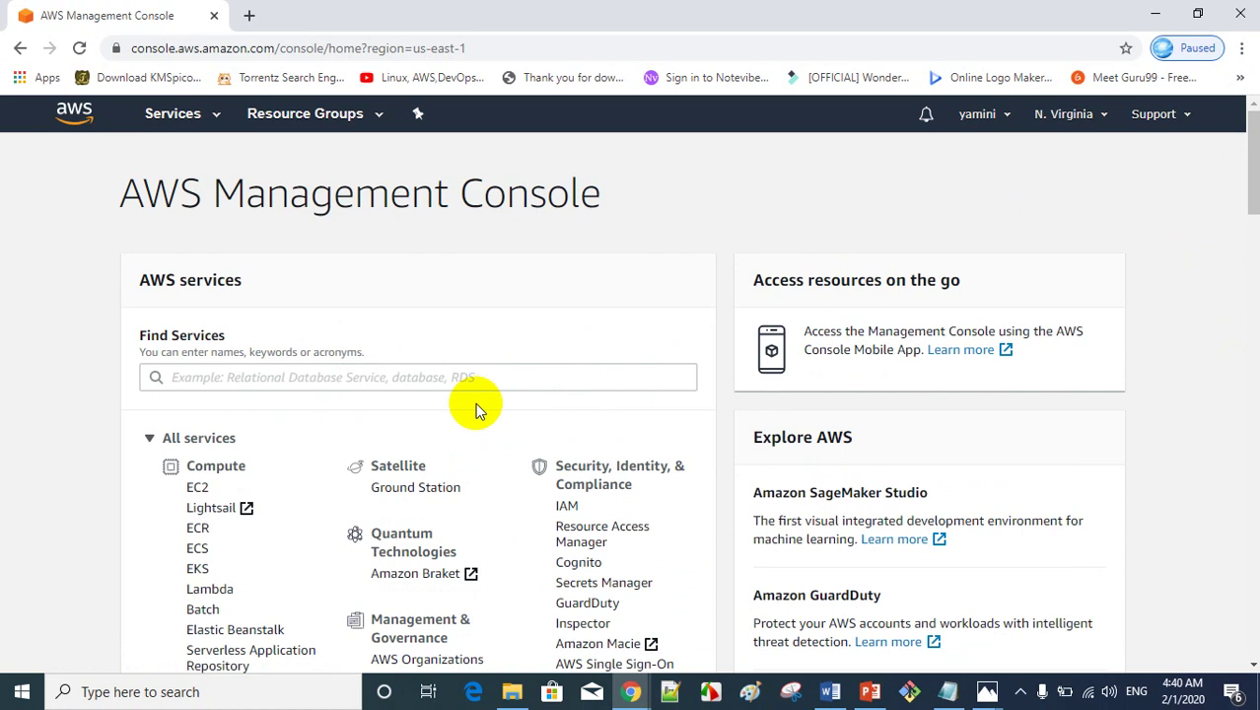
click(197, 488)
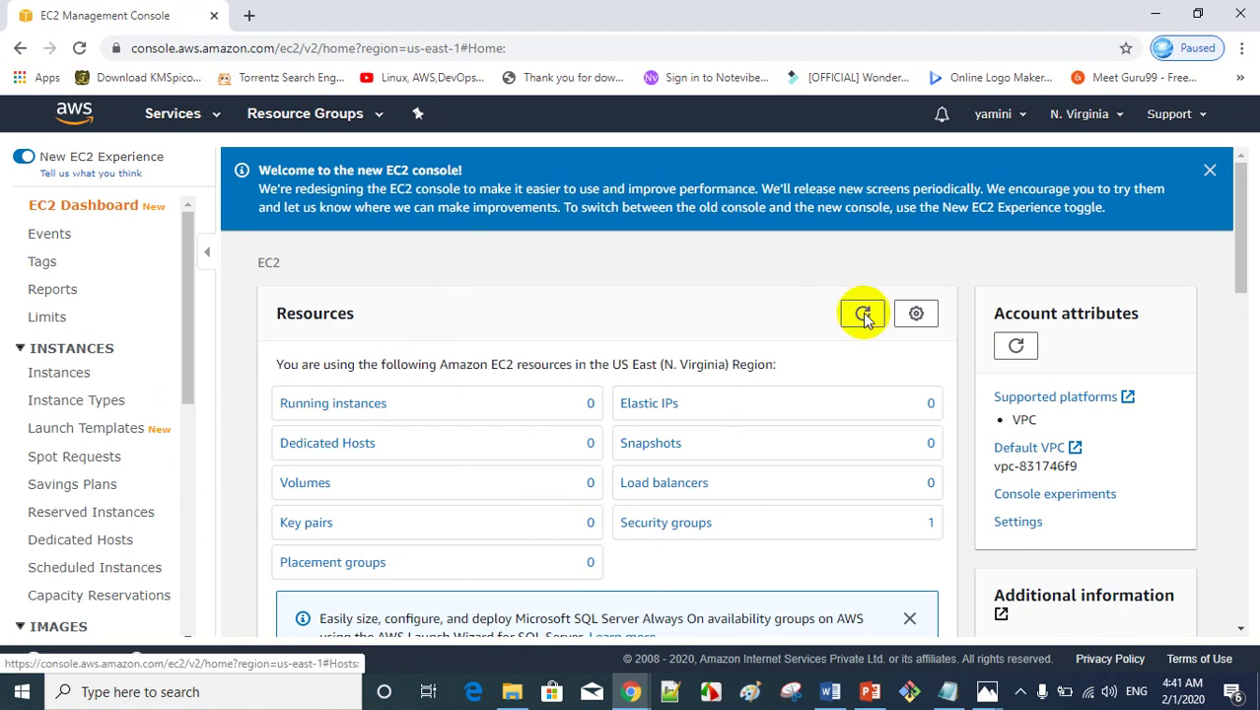
- Dismiss the EC2 welcome banner and go to the Instances list
click(1210, 174)
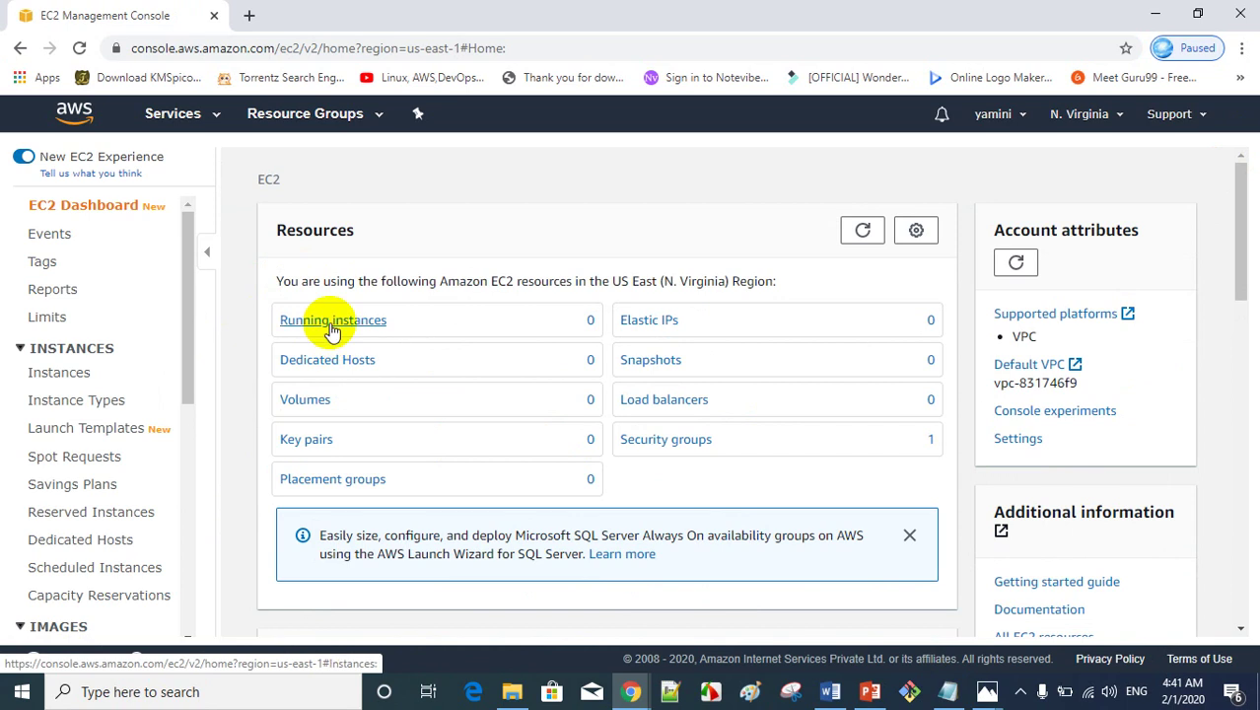
click(49, 380)
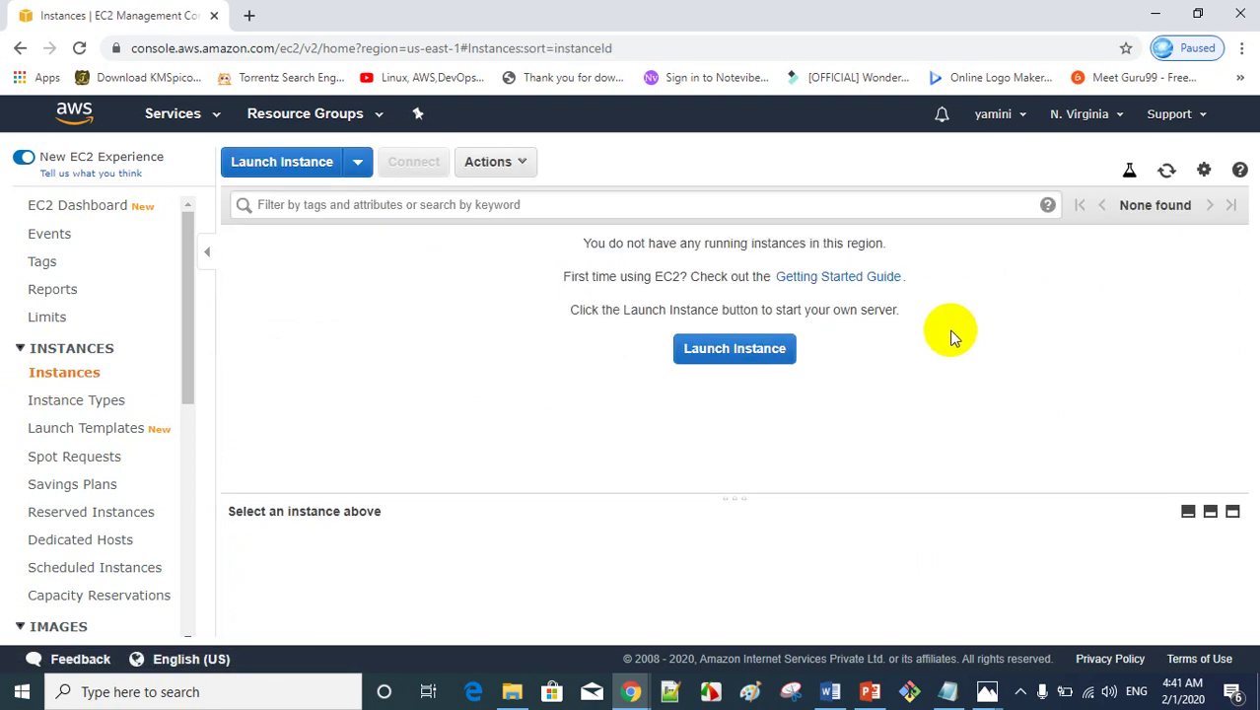
- Launch a new instance, filter to free tier, and select the Red Hat Enterprise Linux 8 AMI
click(761, 356)
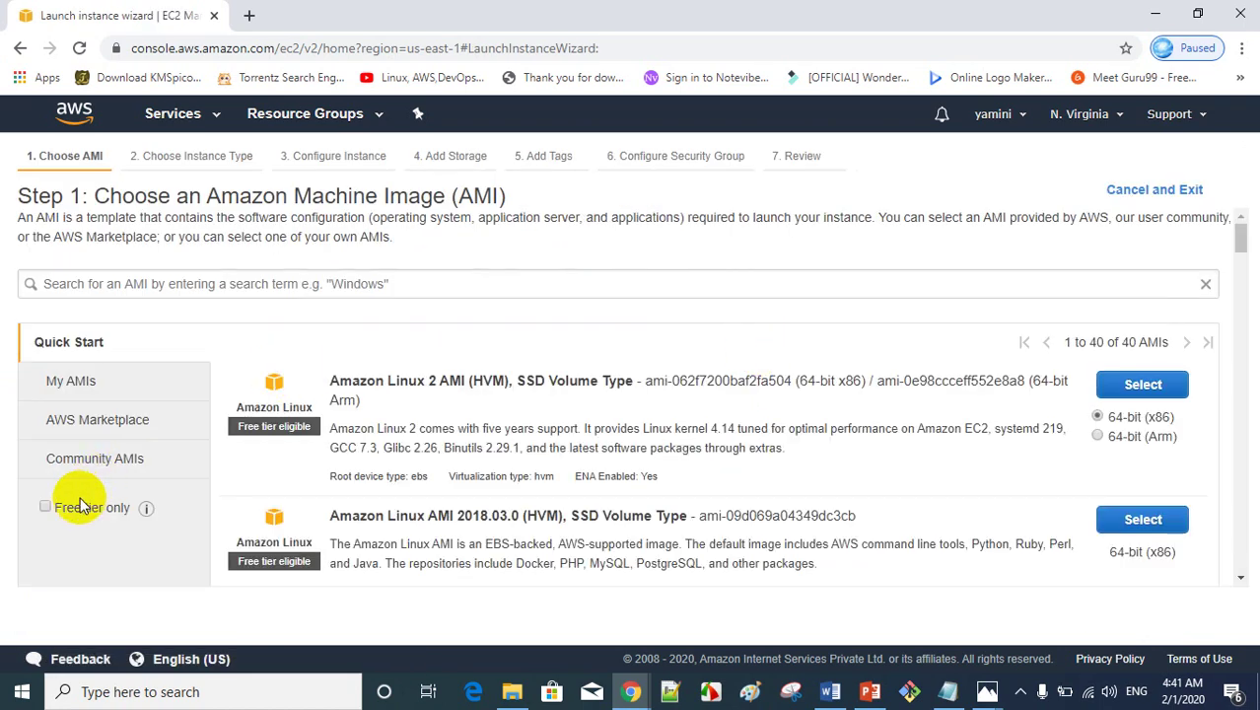
click(45, 507)
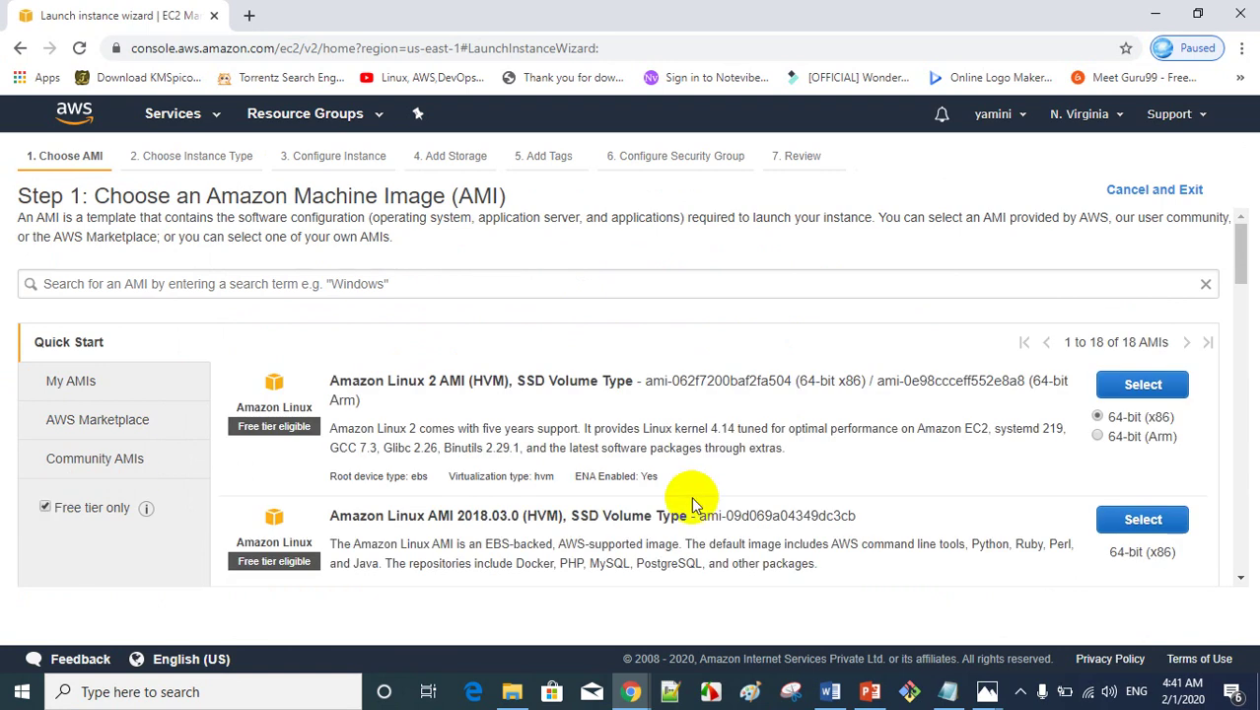
click(1241, 320)
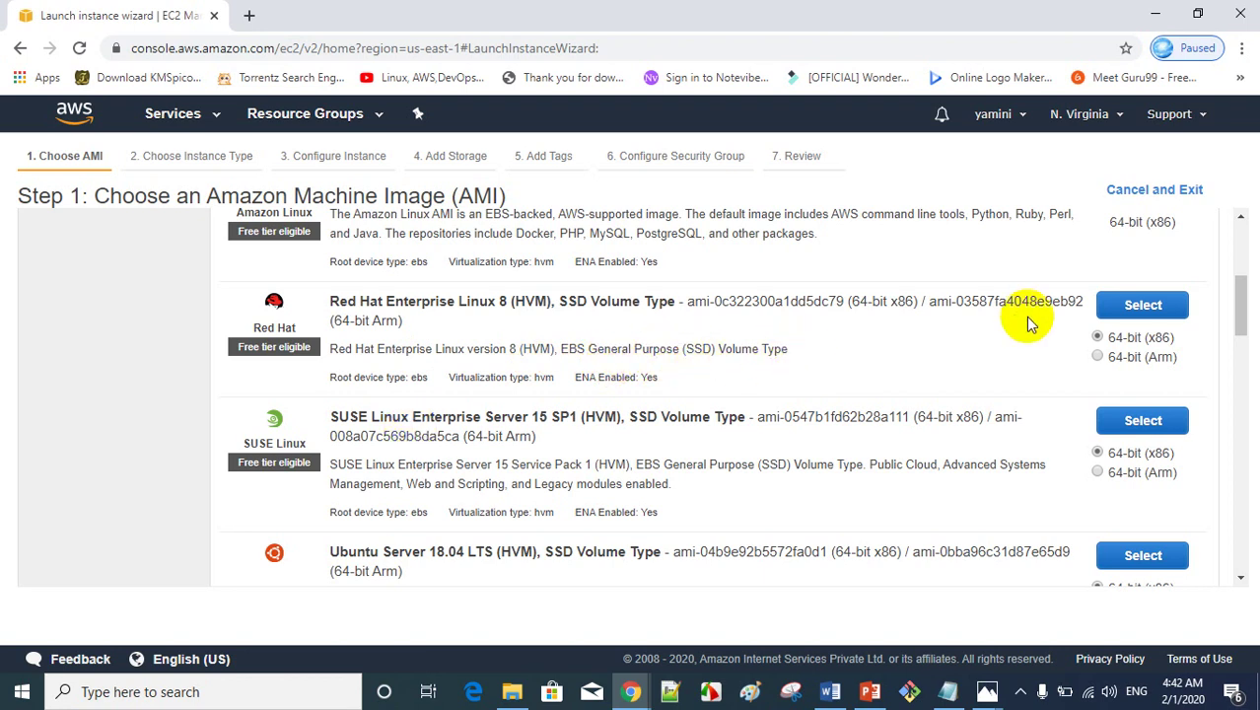
click(1140, 305)
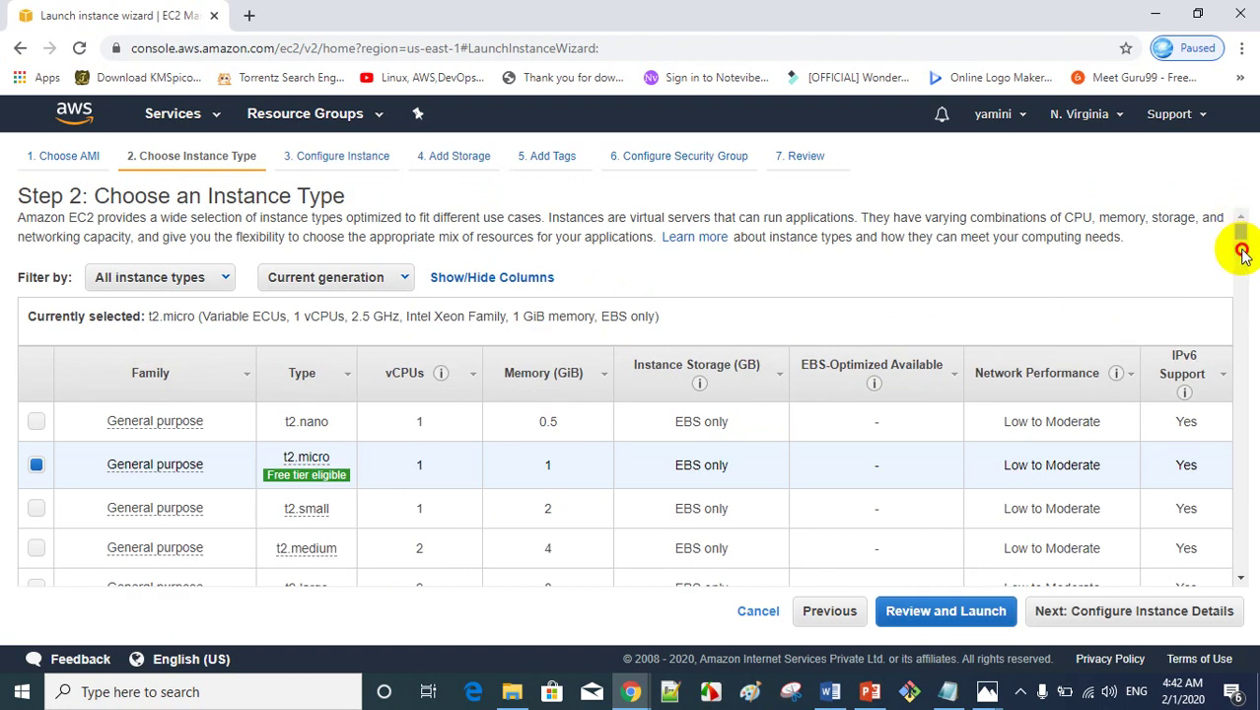
- Keep the free-tier t2.micro instance type and continue to instance details
scroll(1237, 247, down, 3)
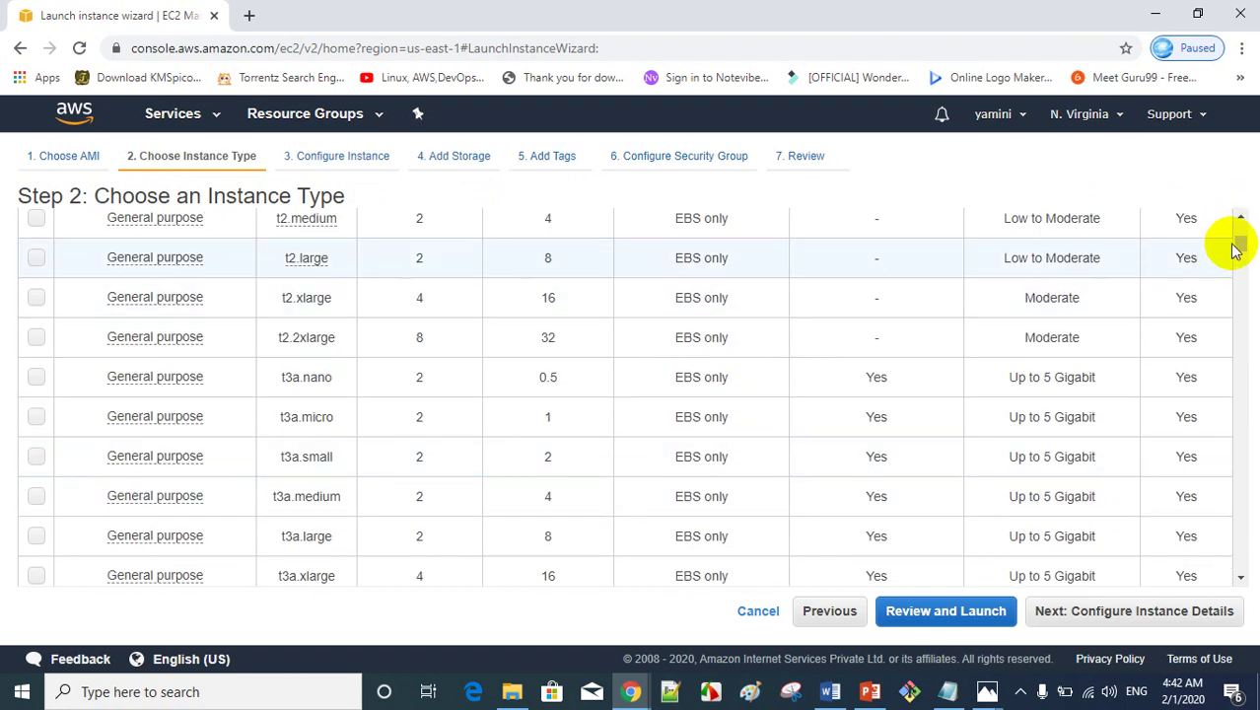
scroll(1240, 237, up, 3)
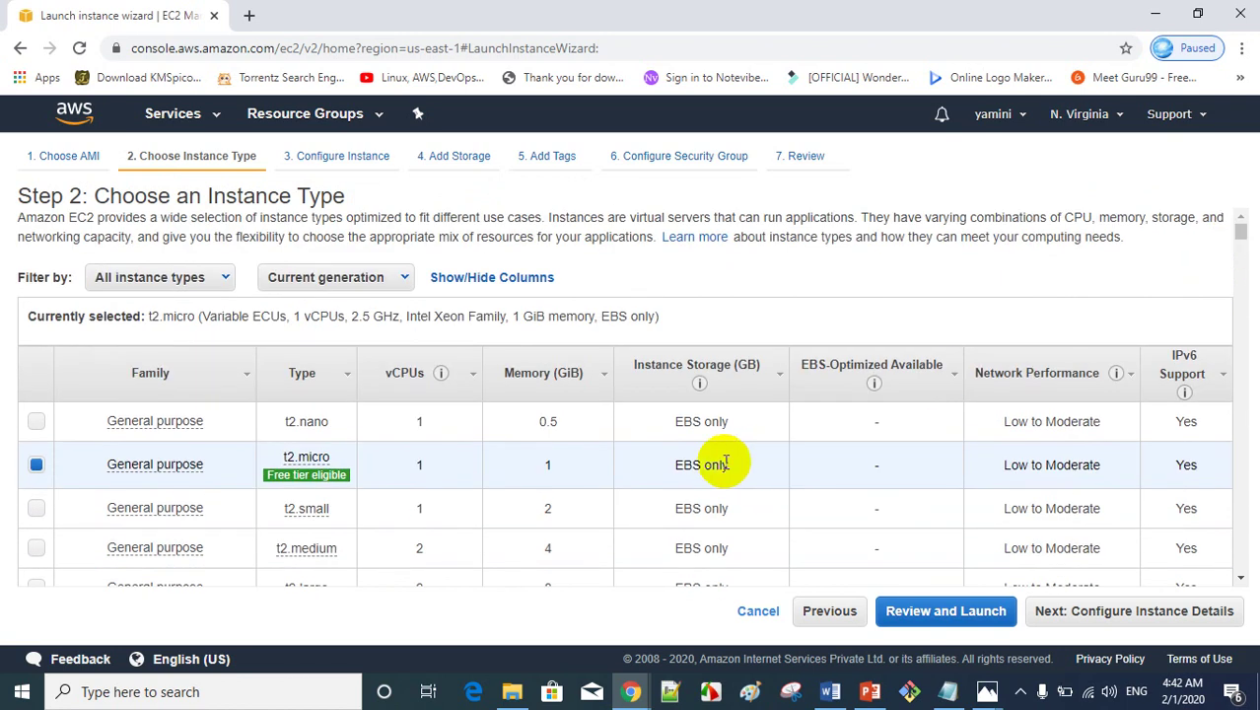
mouse_move(317, 463)
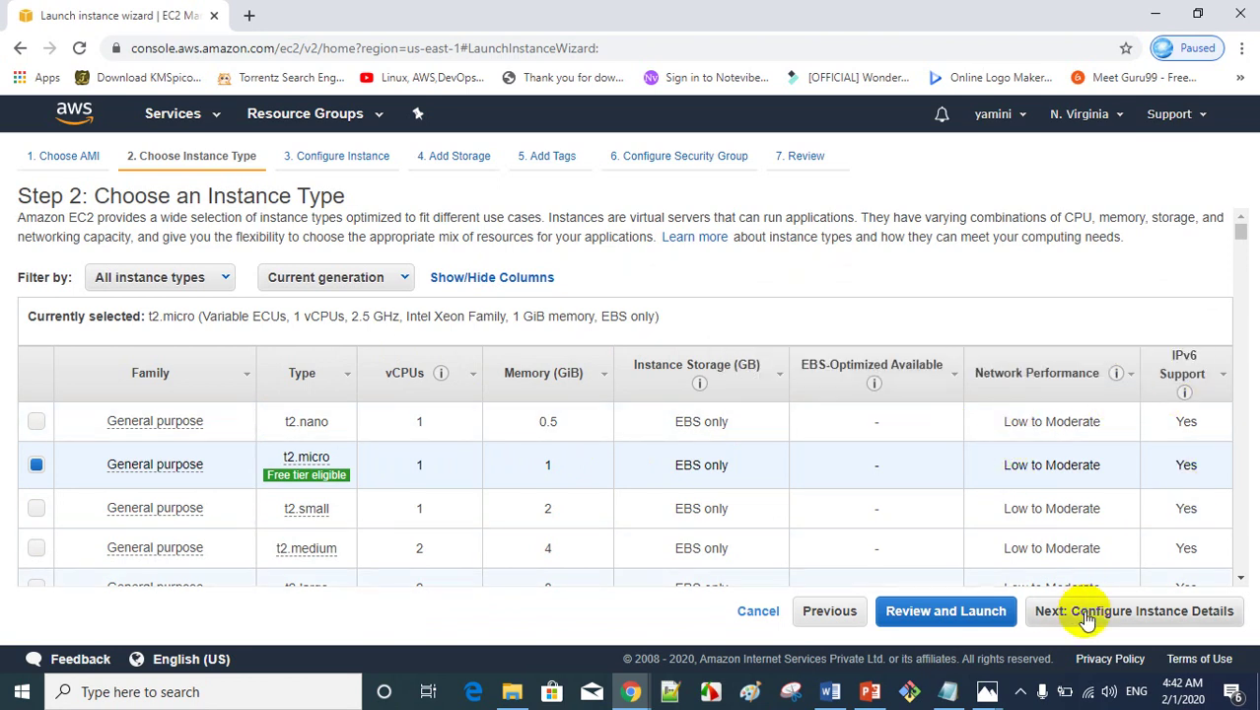
click(1152, 608)
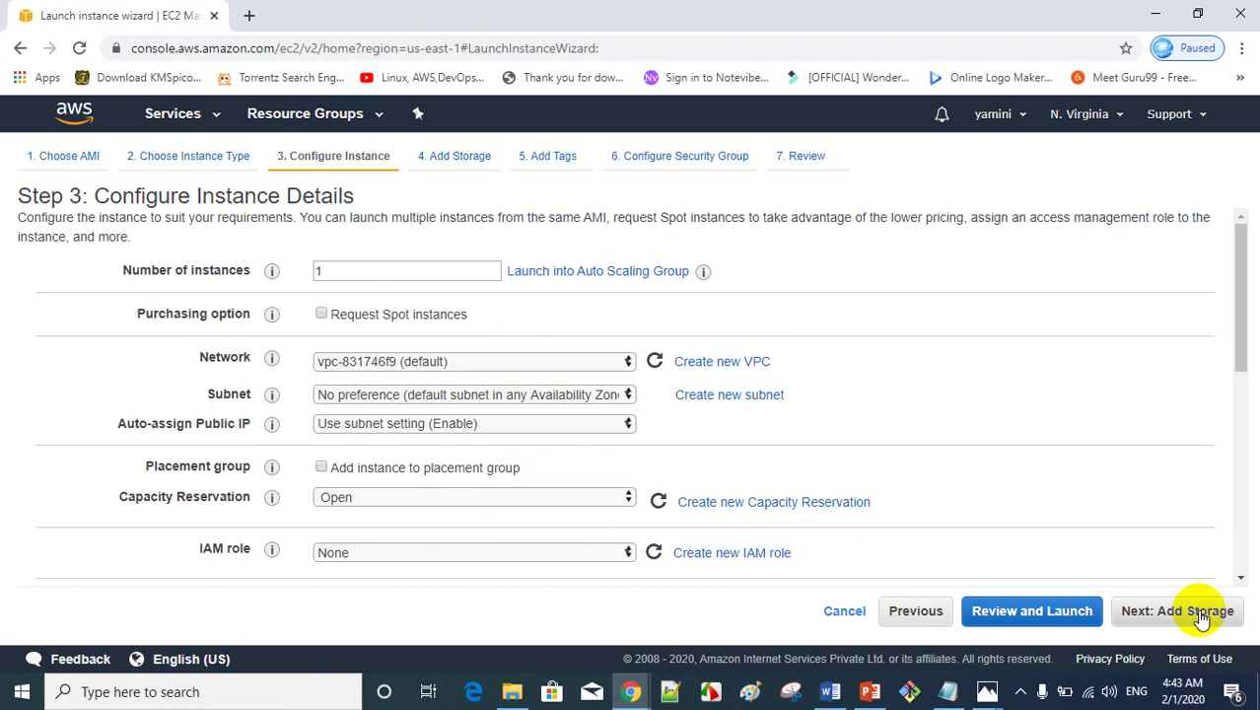
- Accept default instance details, one instance in the default VPC, and continue to storage
click(1200, 615)
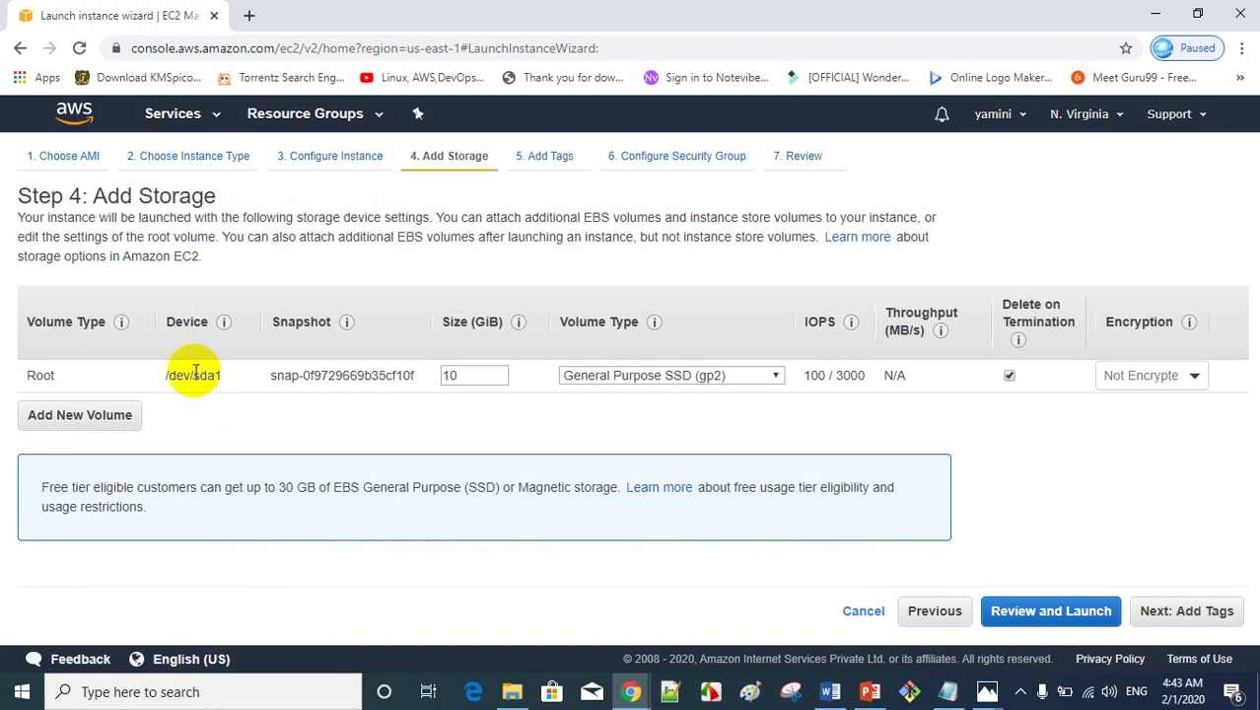
- Keep the 10 GiB General Purpose SSD (gp2) root volume and continue to Add Tags
double_click(195, 371)
double_click(175, 375)
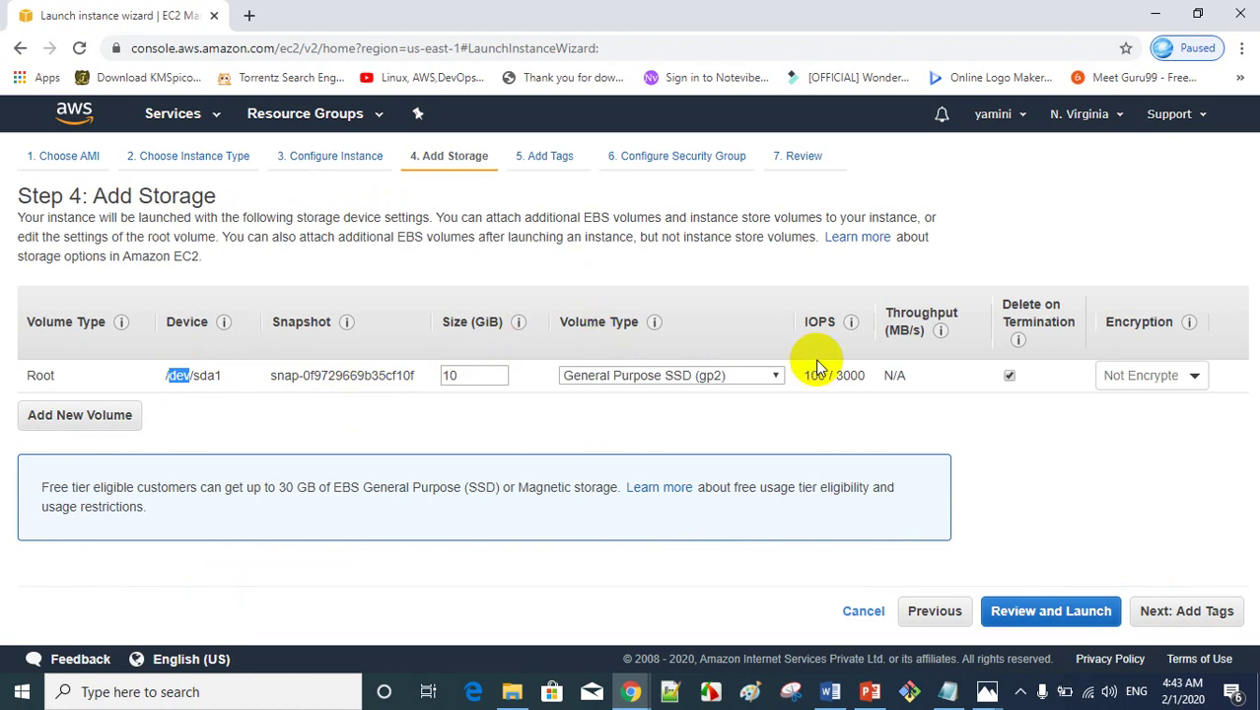
click(776, 376)
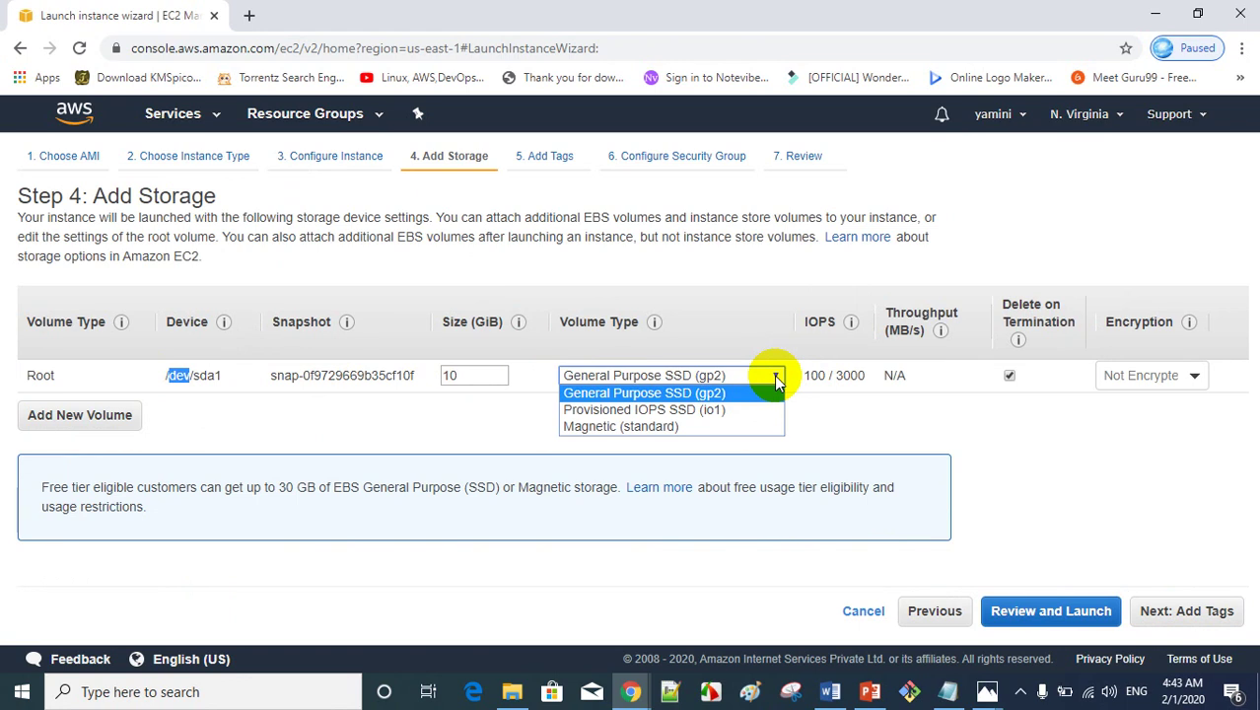
click(839, 408)
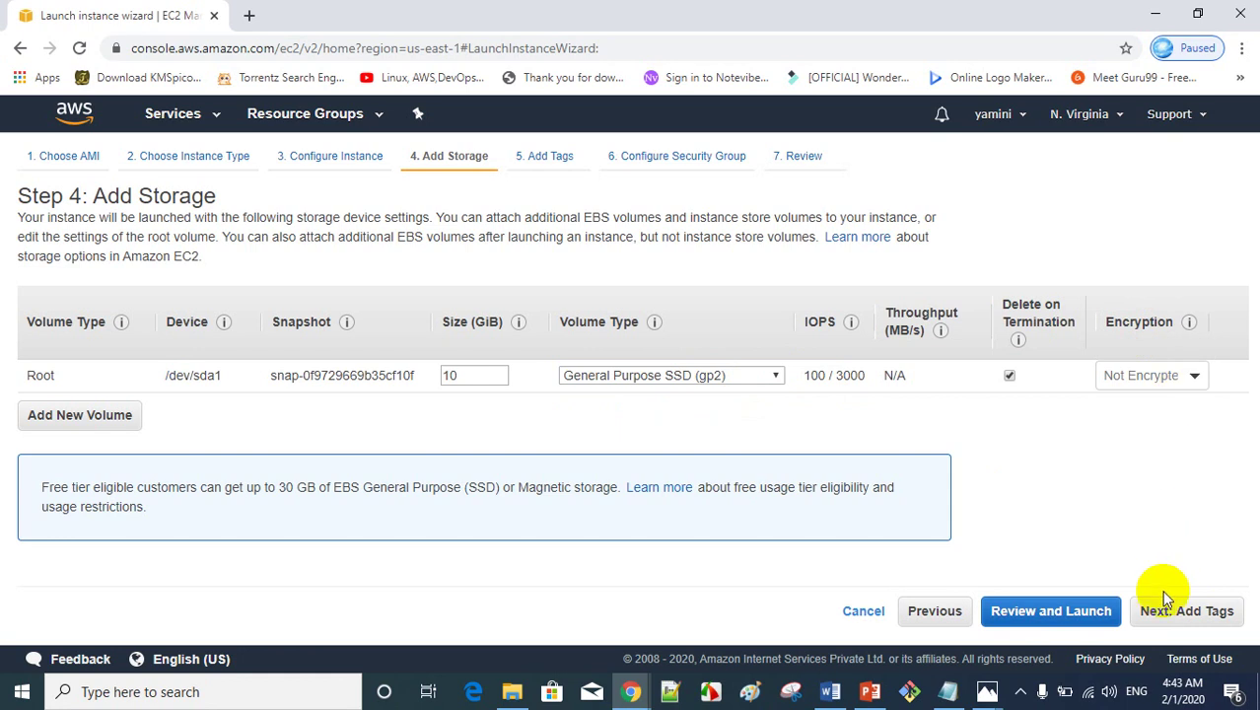
click(1196, 618)
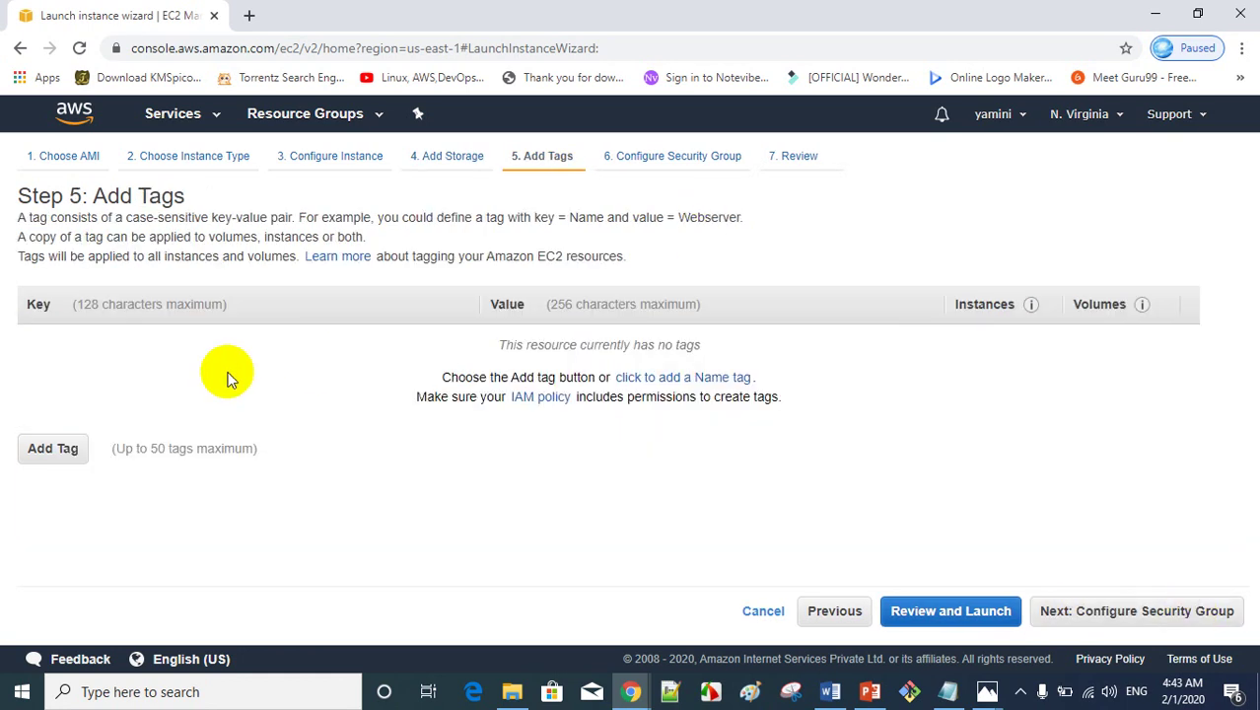
- Skip adding tags and continue to the security group step
click(1170, 616)
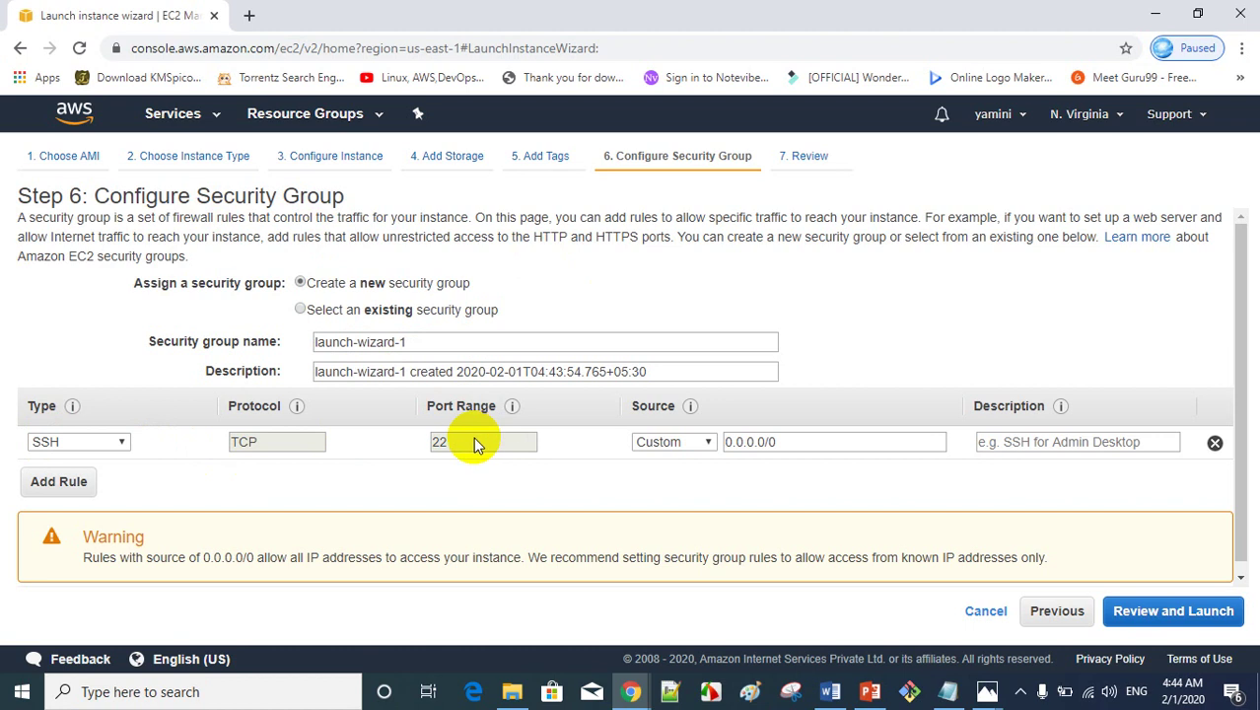
- Set the SSH rule's source to Anywhere
click(650, 446)
click(649, 476)
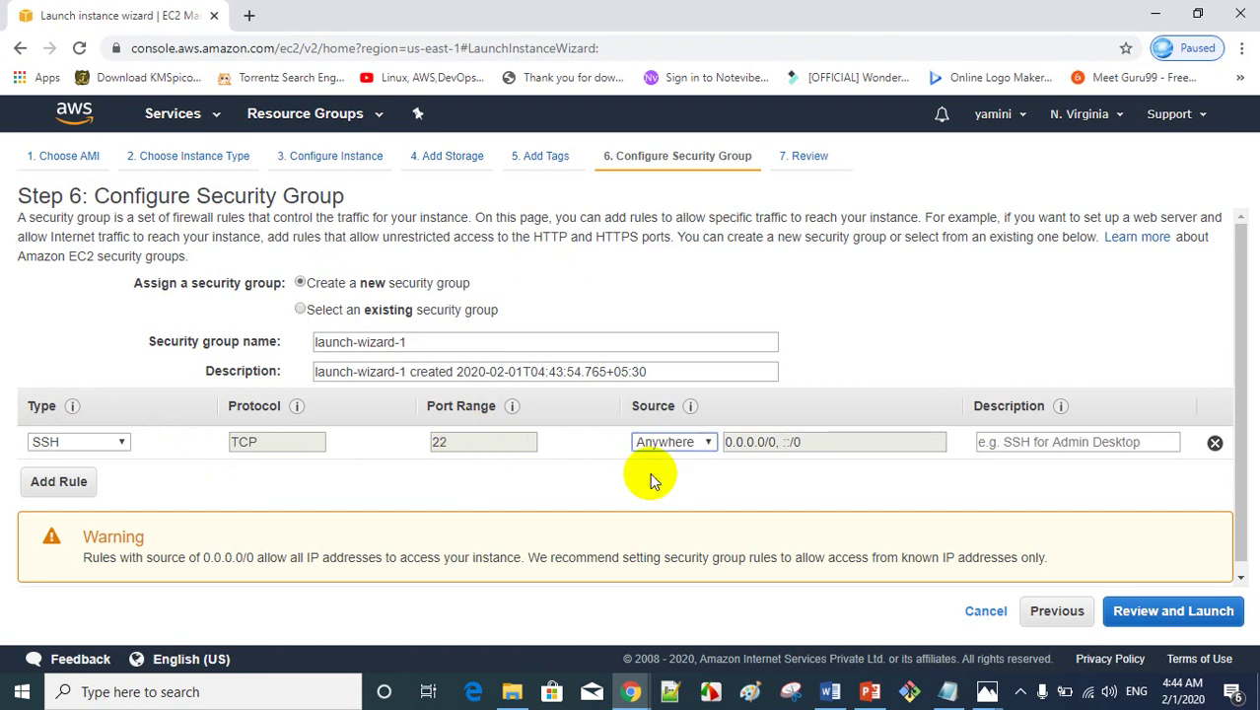
click(985, 445)
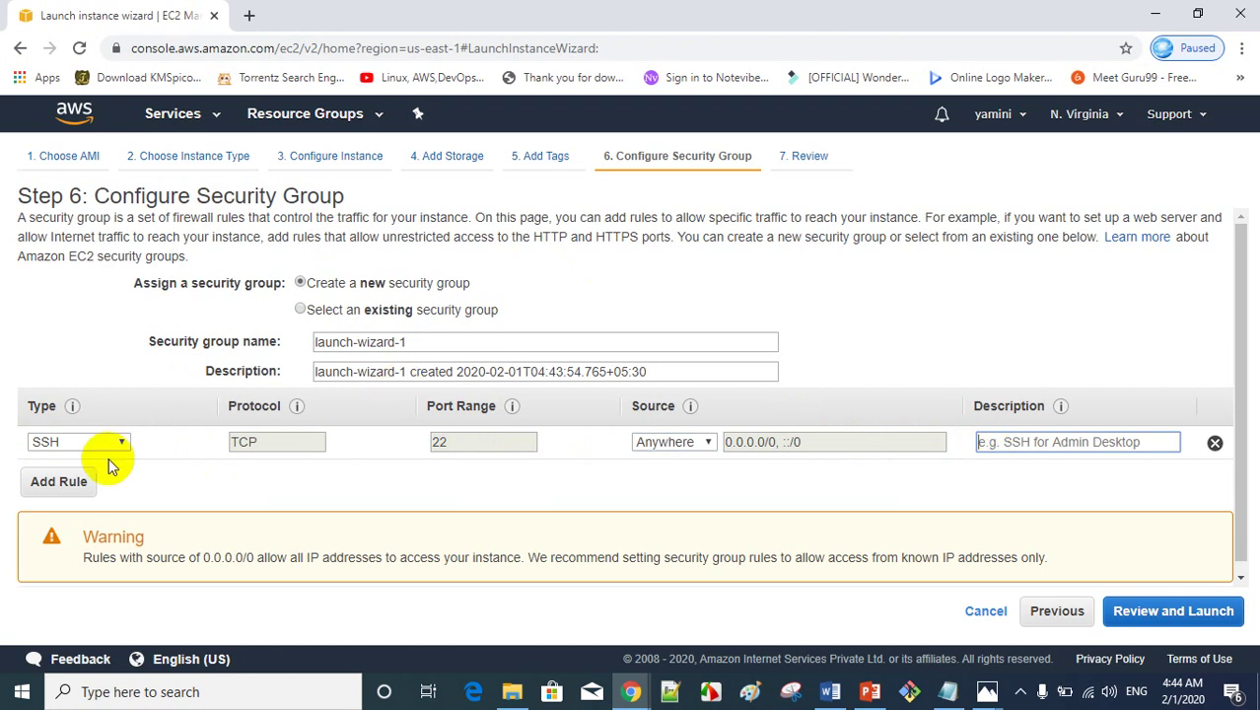
- Add an All traffic inbound rule from Anywhere, then review and launch
click(59, 482)
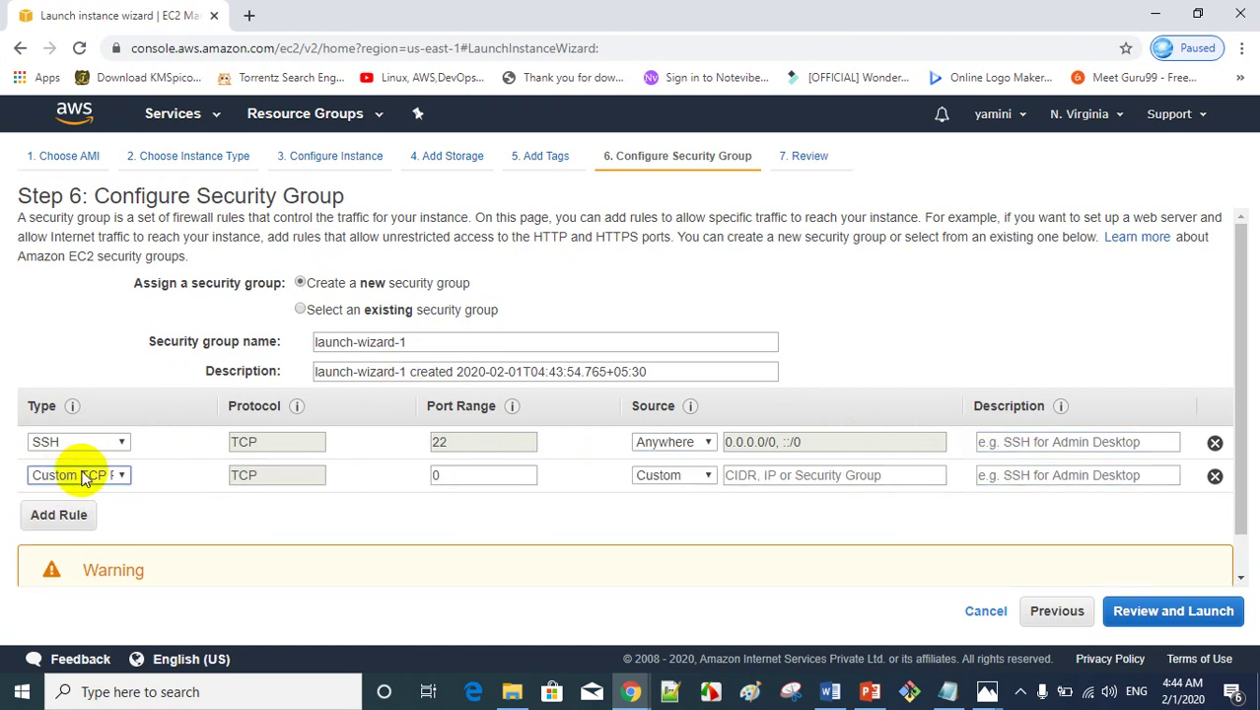
click(71, 476)
scroll(84, 416, down, 1)
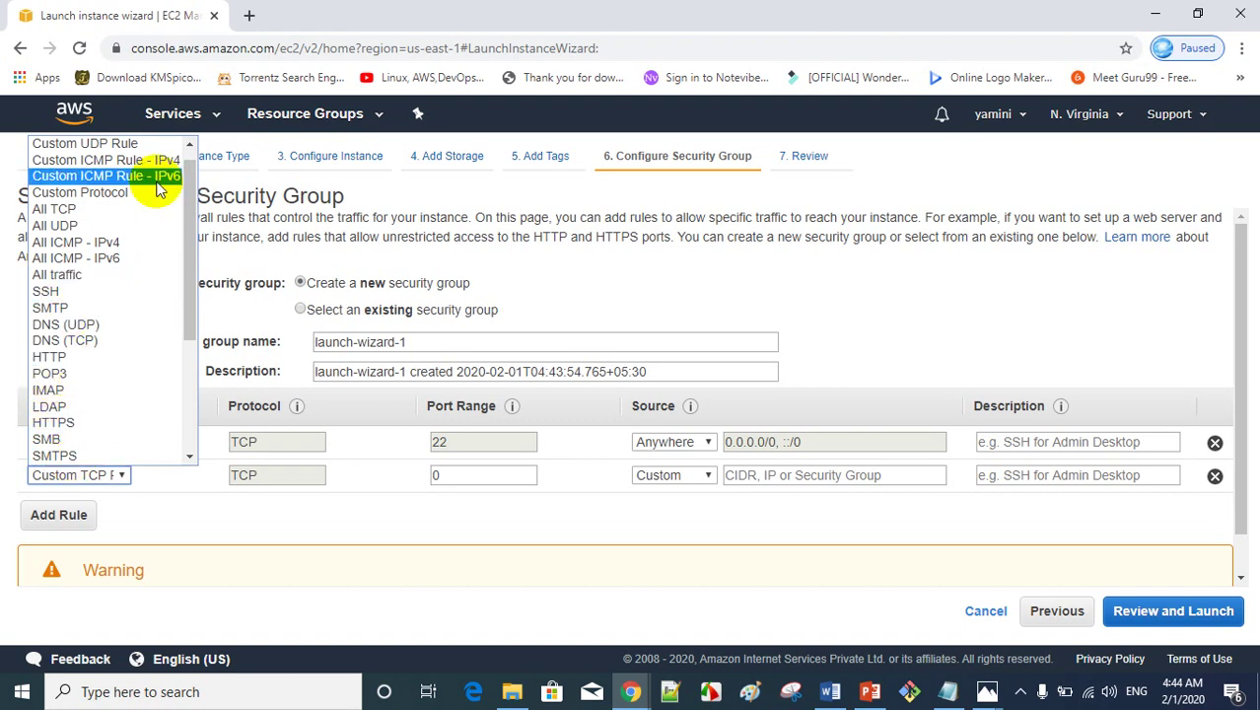
scroll(191, 160, up, 1)
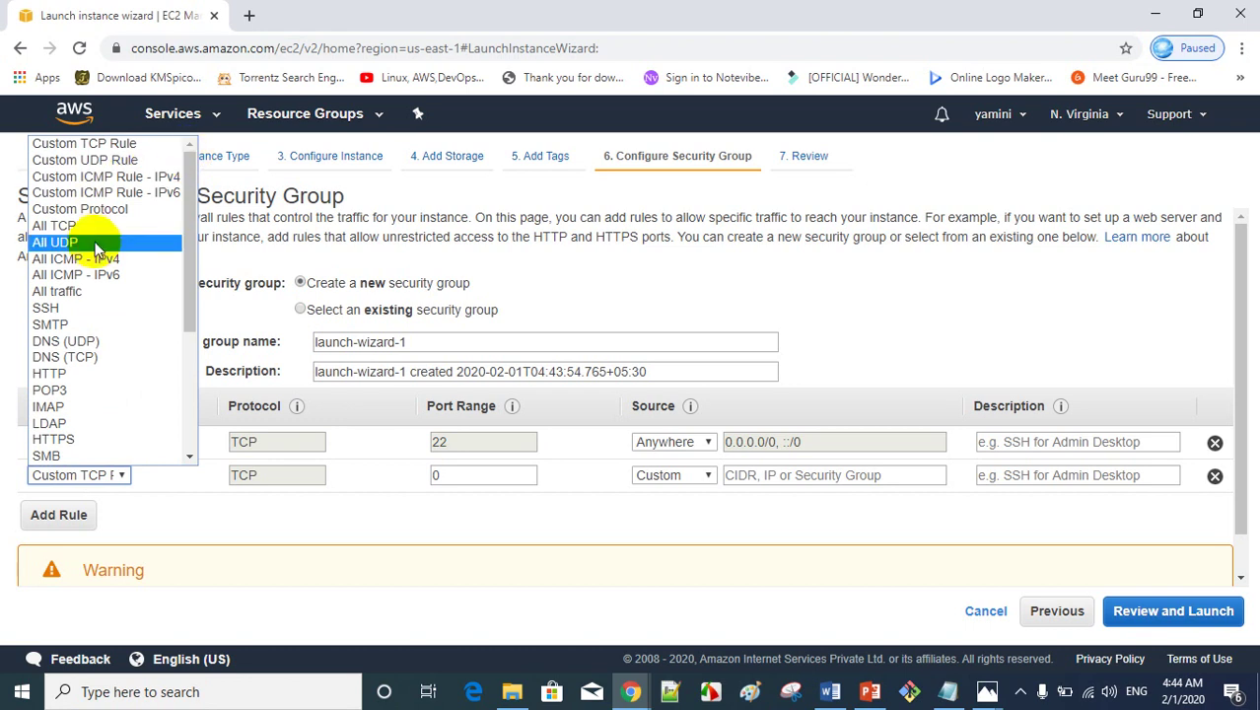
click(91, 294)
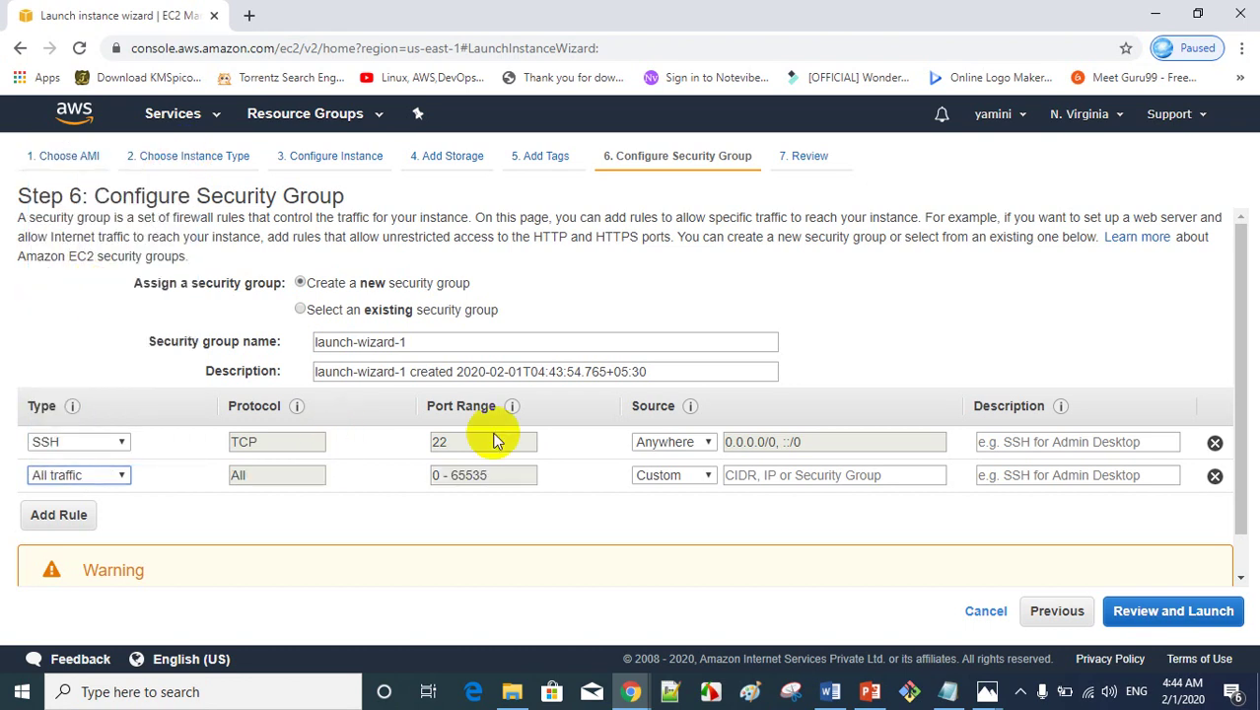
click(676, 477)
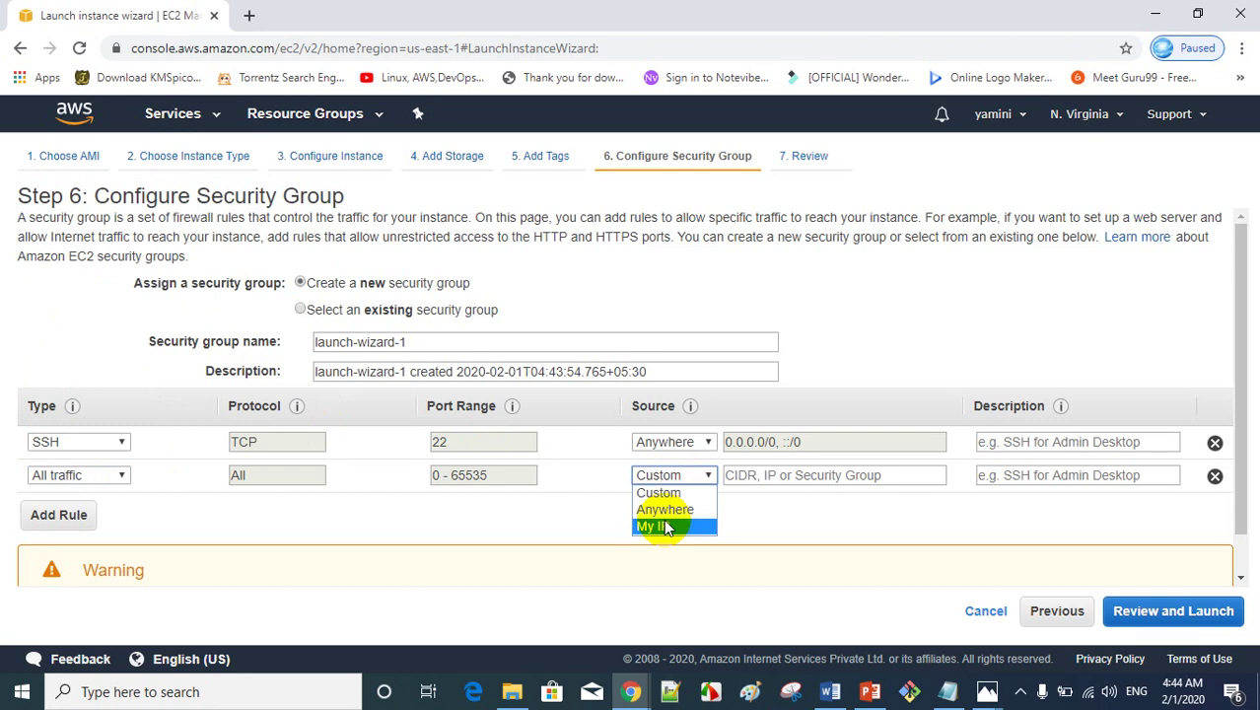
click(664, 509)
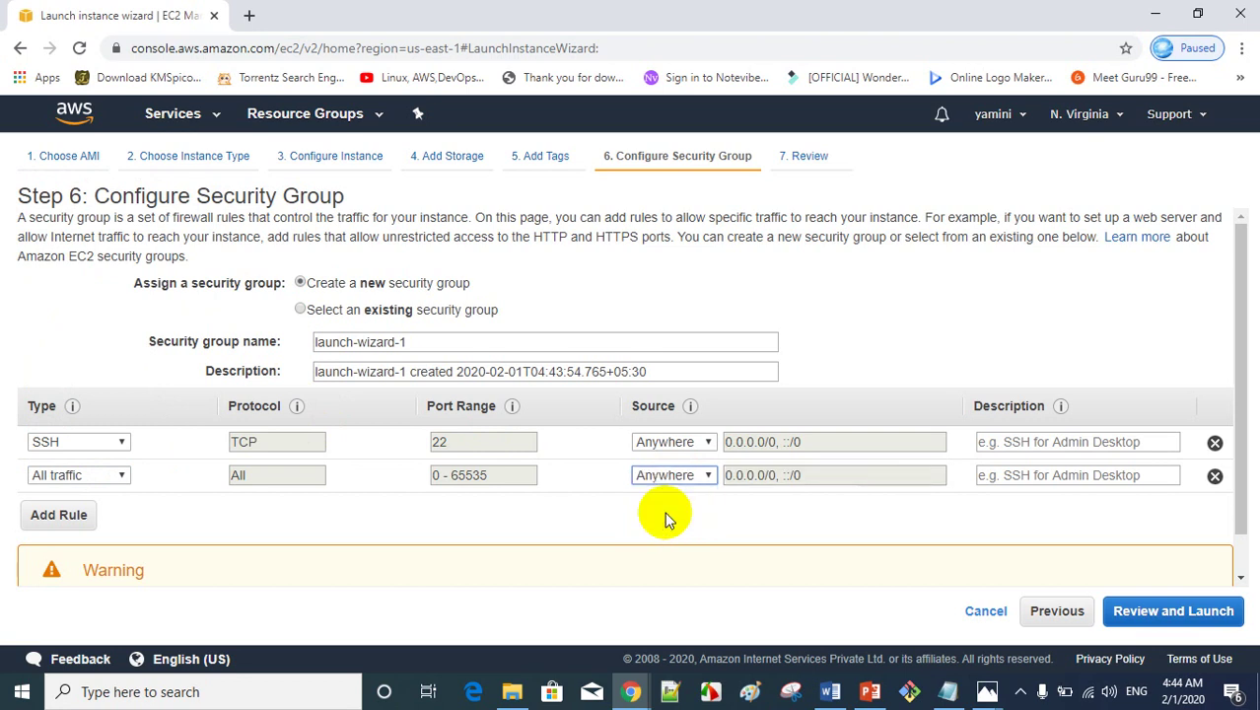
click(1188, 607)
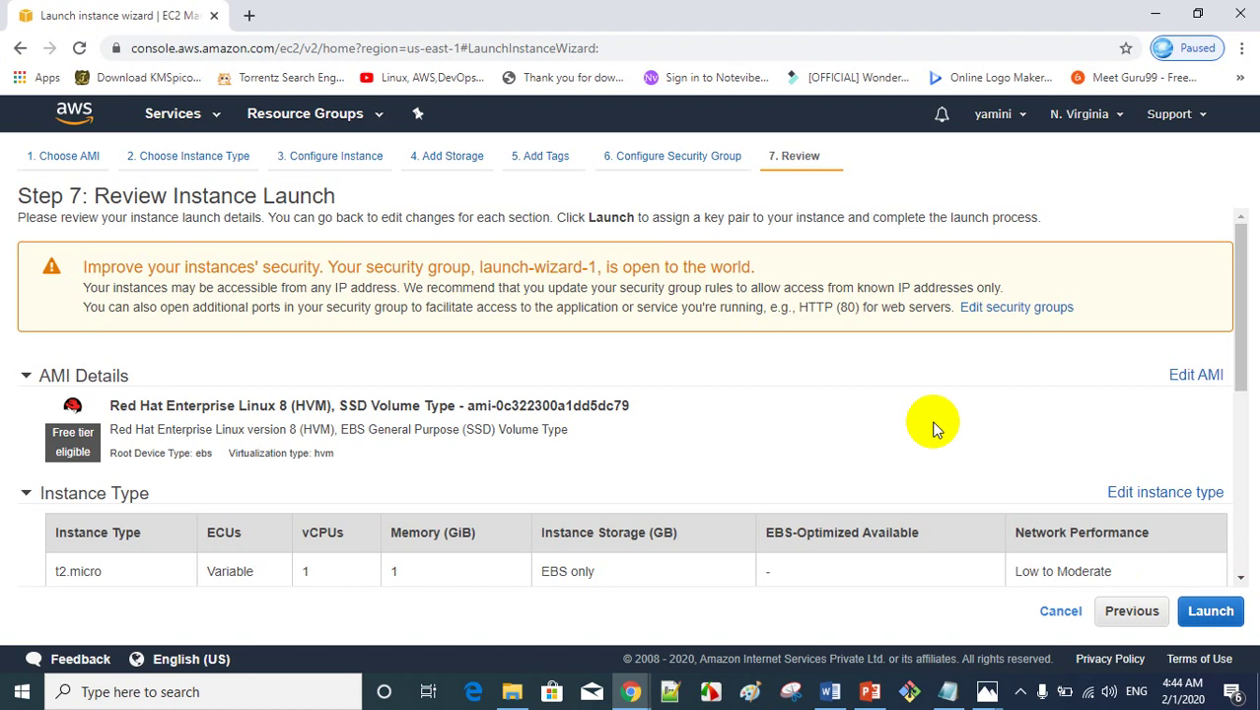
click(1237, 422)
- Start the launch and check existing key pairs, finding none available
click(1209, 610)
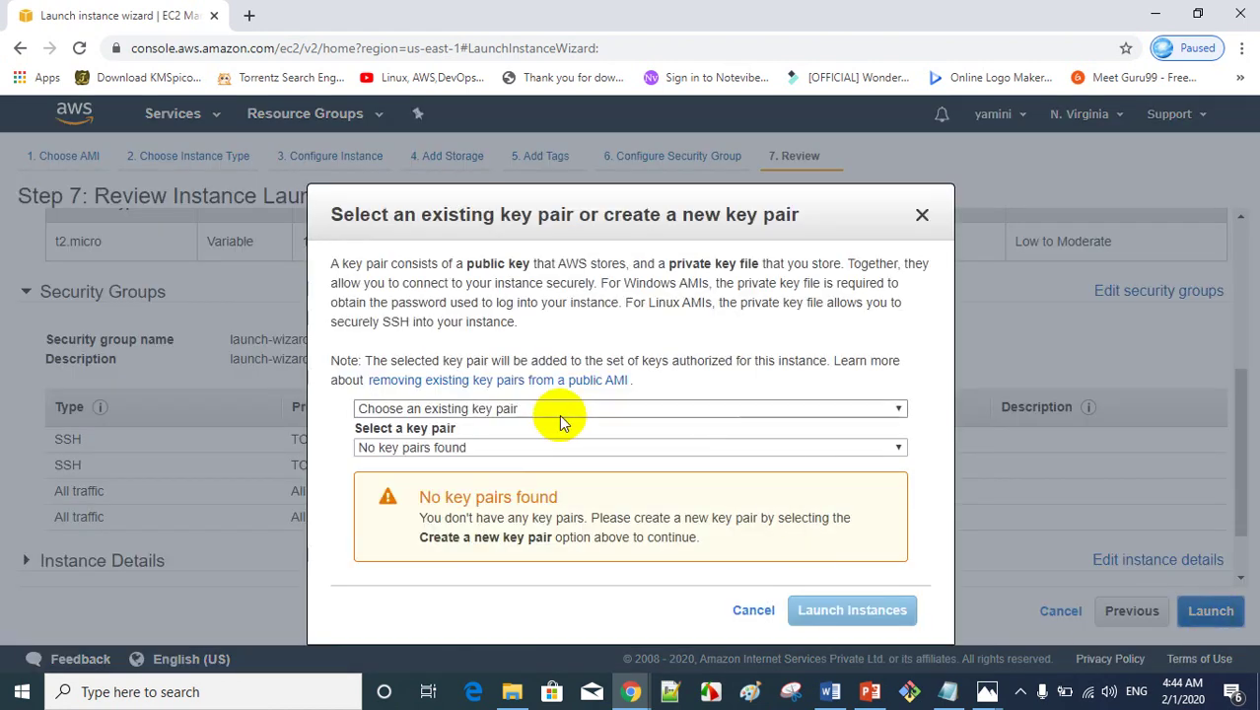
click(852, 408)
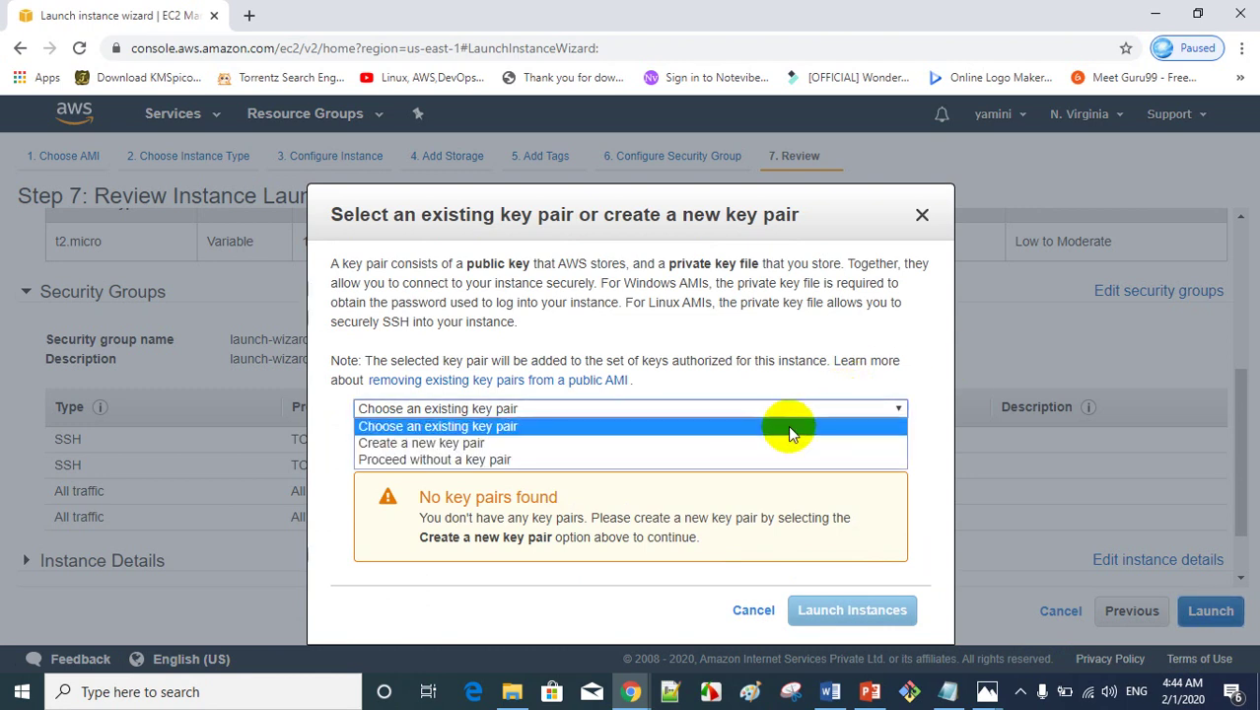
click(788, 426)
click(867, 448)
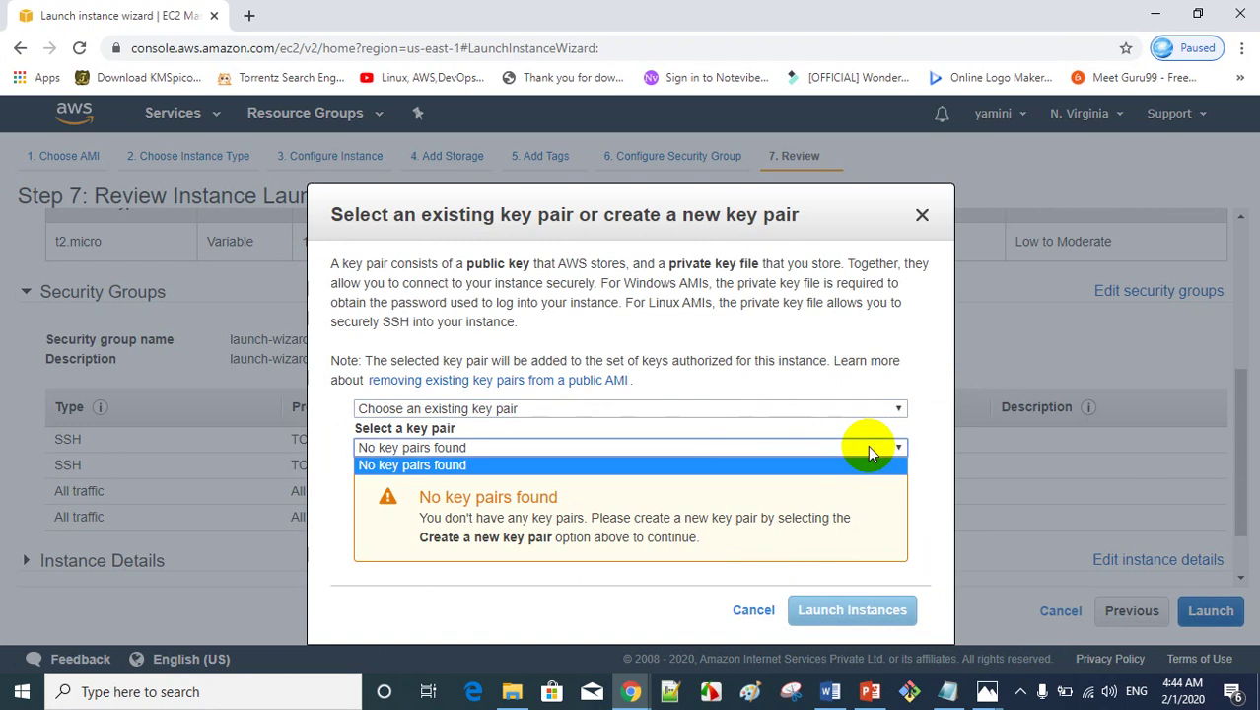
click(867, 449)
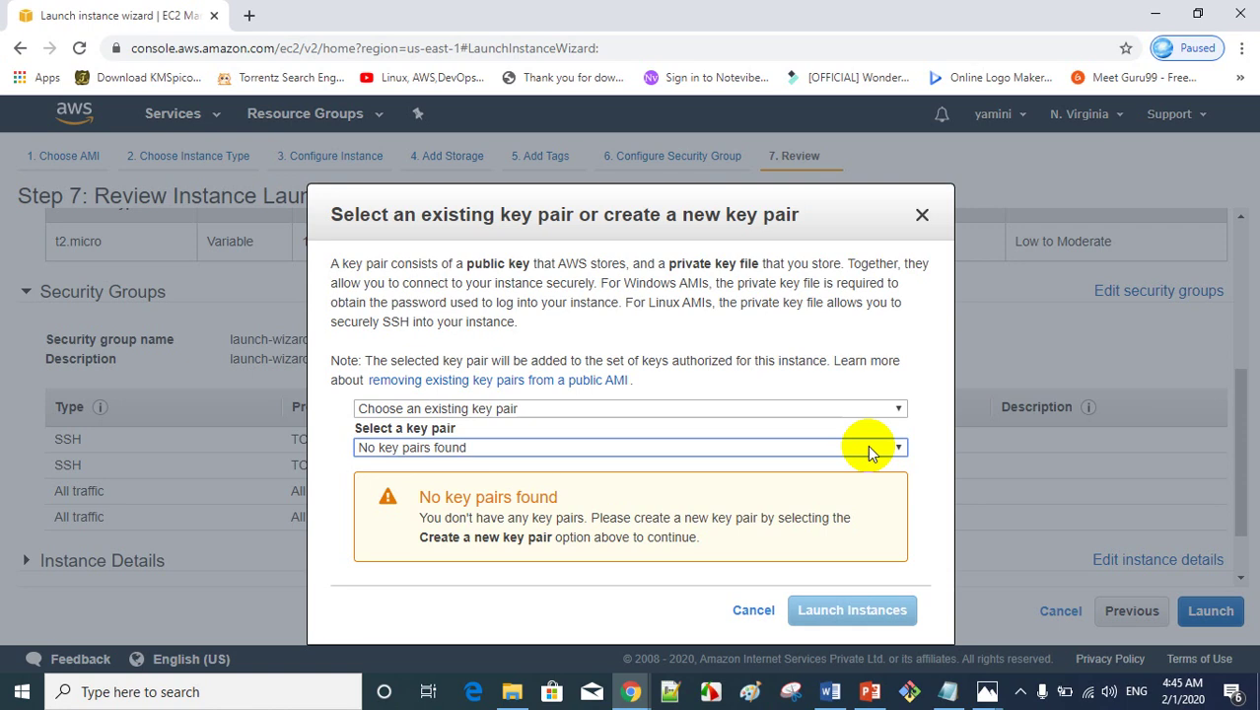
- Create key pair pvskedu, download pvskedu.pem, and launch the instance
click(876, 408)
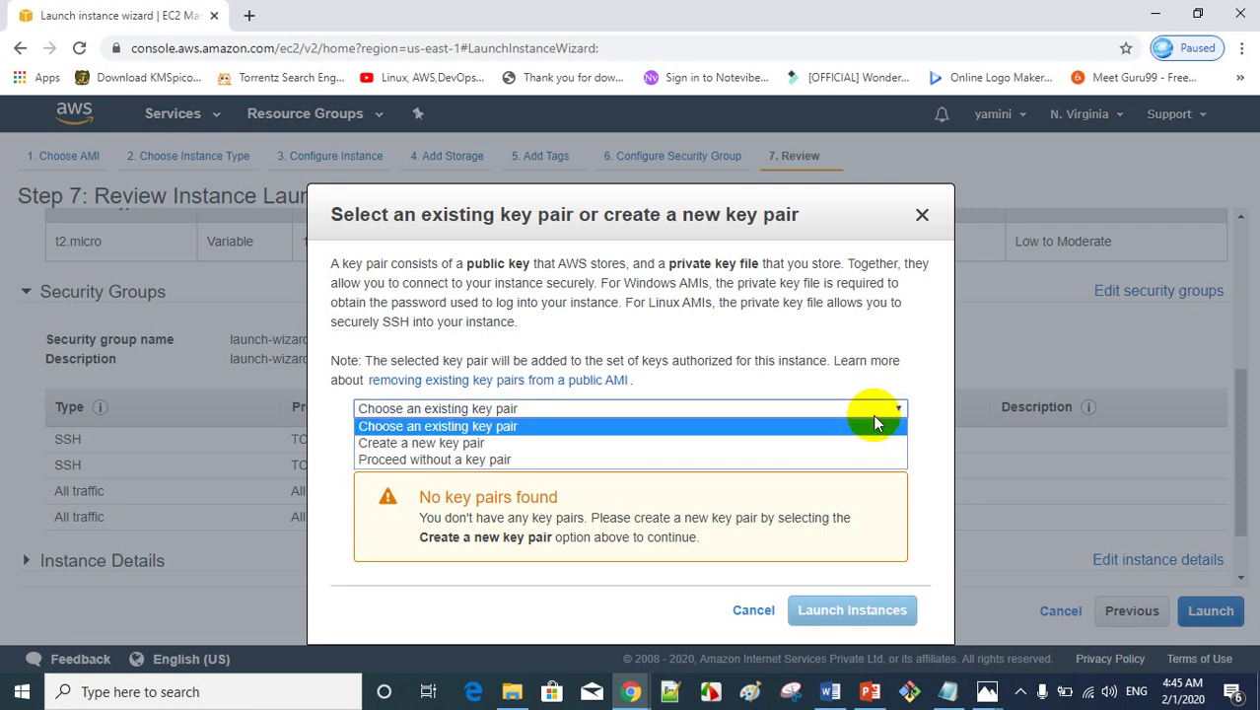
click(828, 445)
text(pvsk edu)
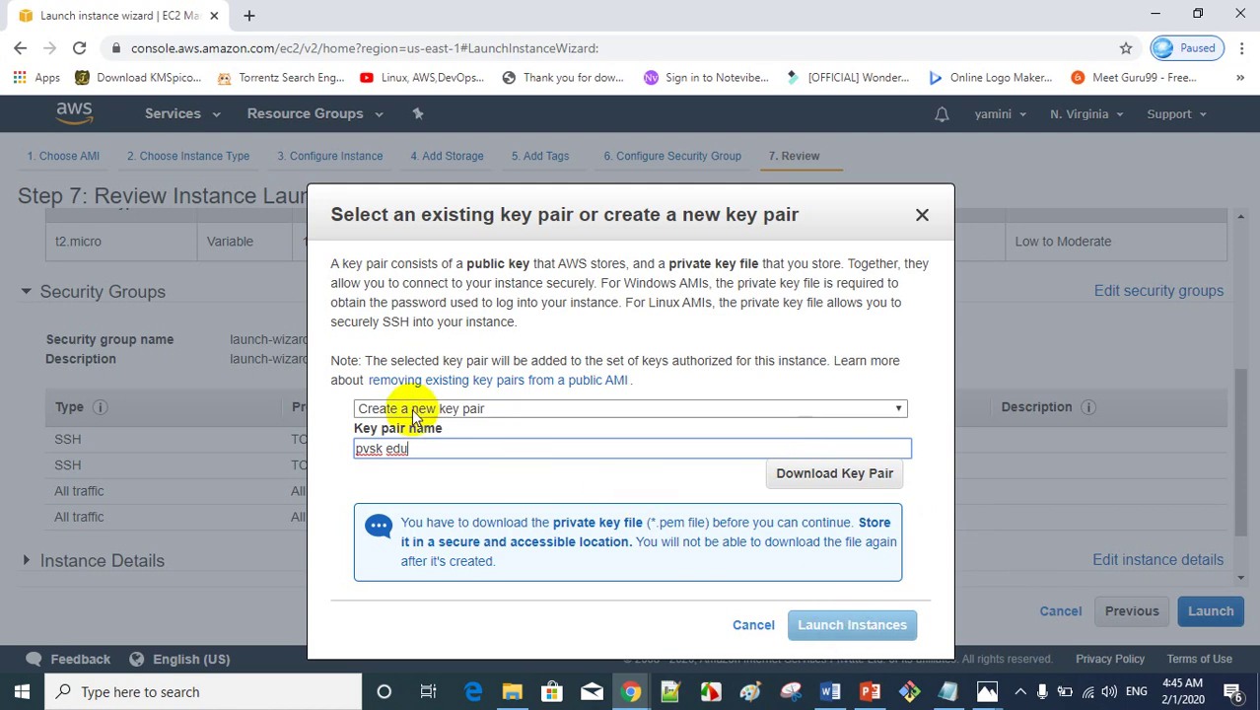
click(387, 448)
key(BackSpace)
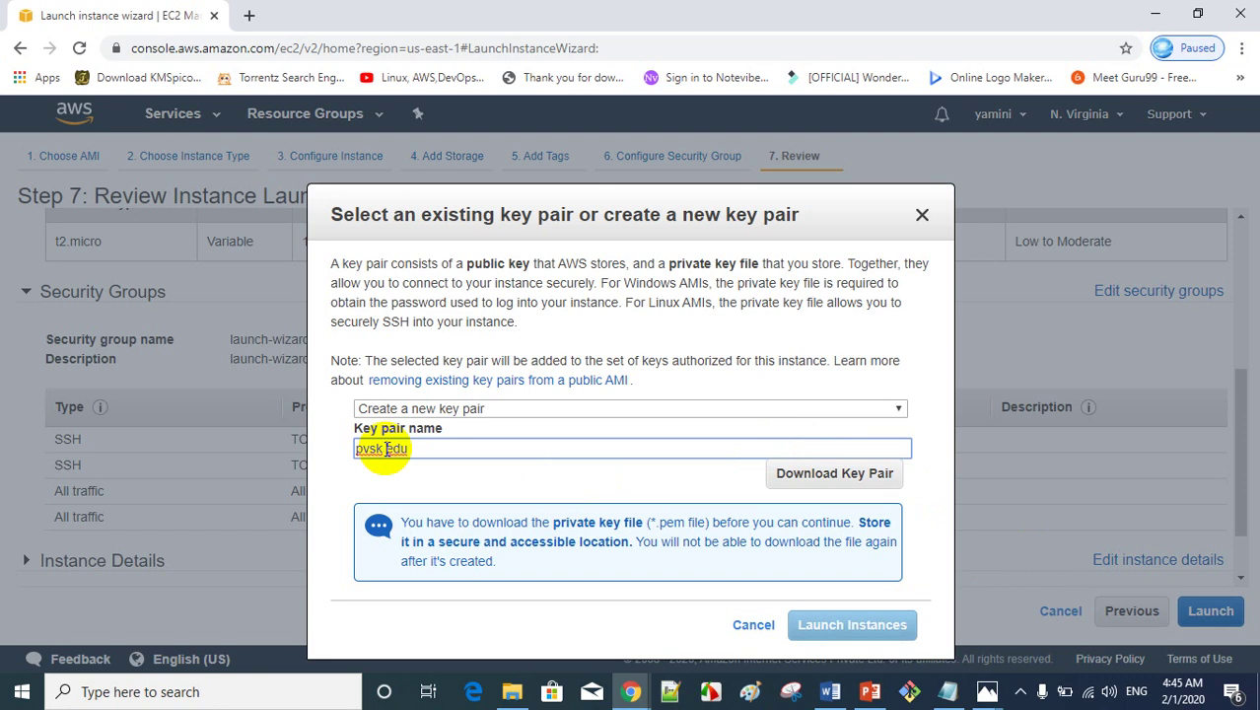
click(836, 483)
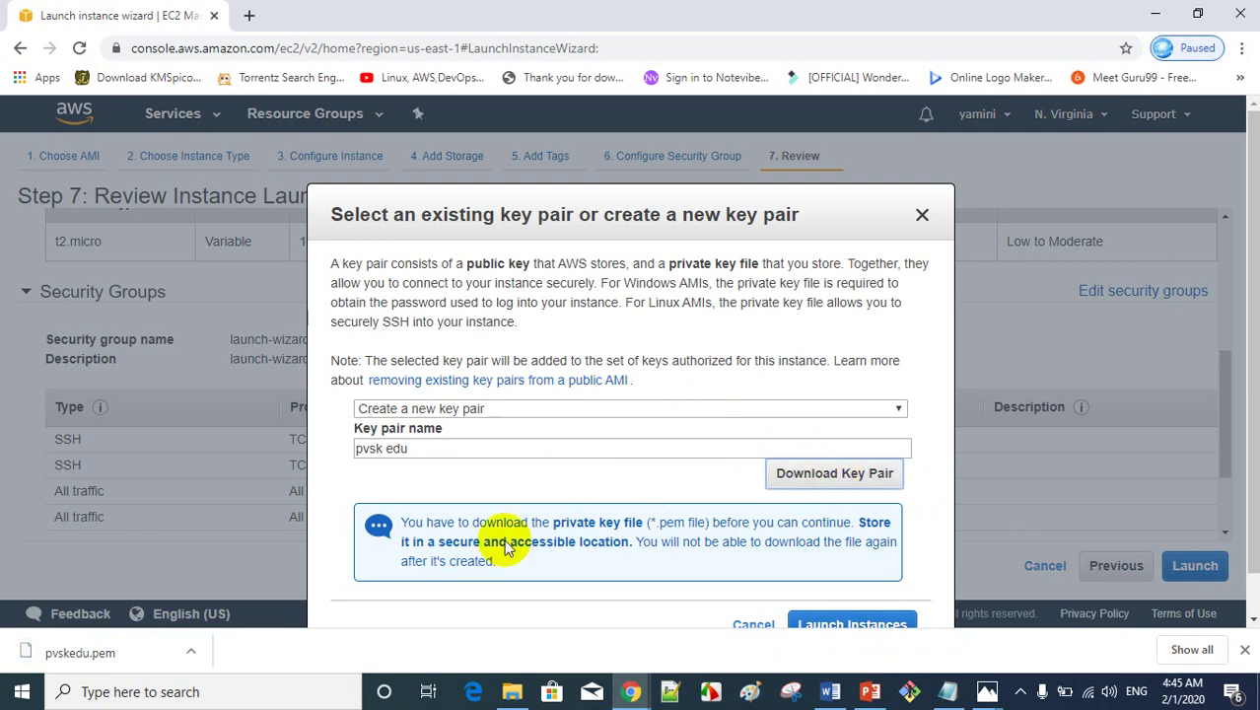
click(870, 626)
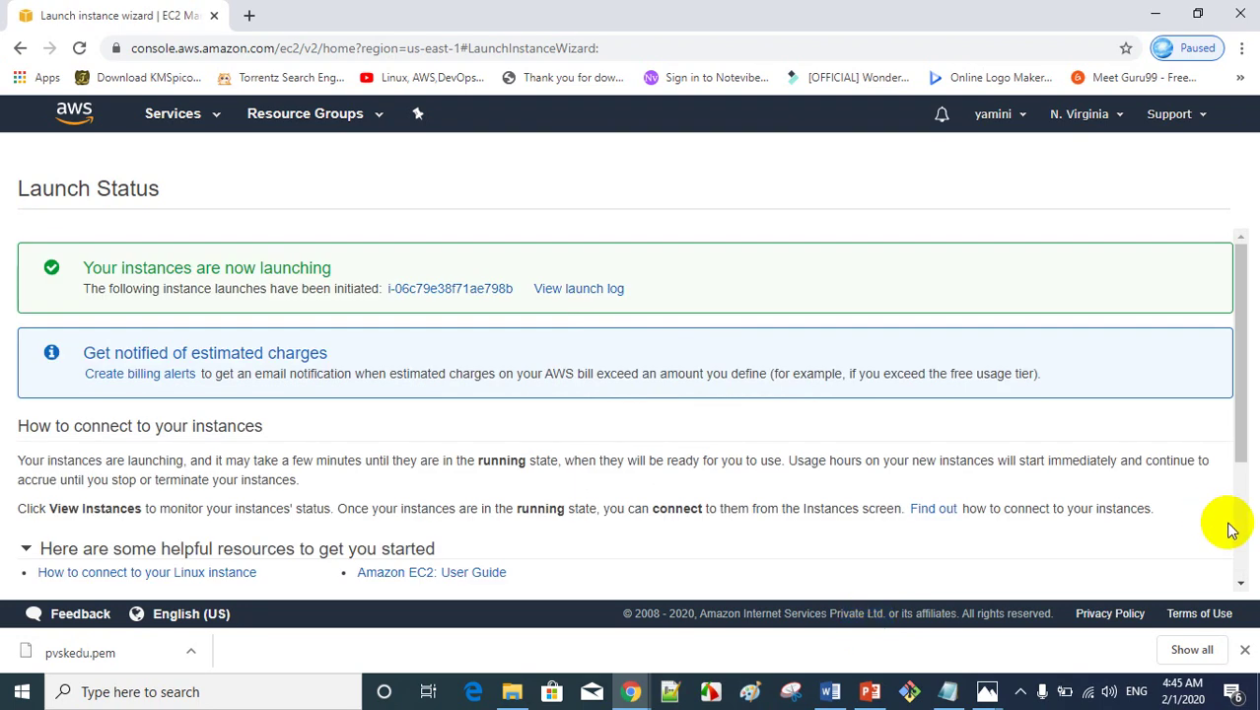
- View the instances list showing the pending t2.micro, then open the region selector
scroll(1232, 525, down, 3)
click(1173, 576)
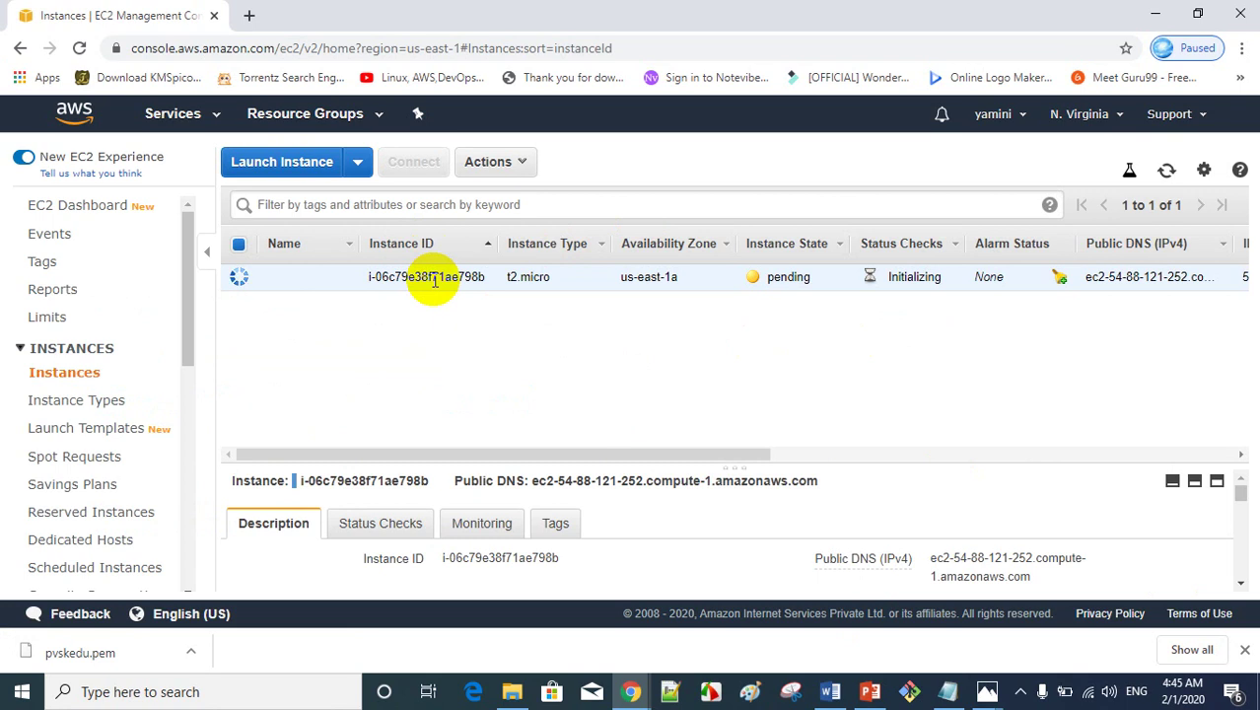
click(1104, 119)
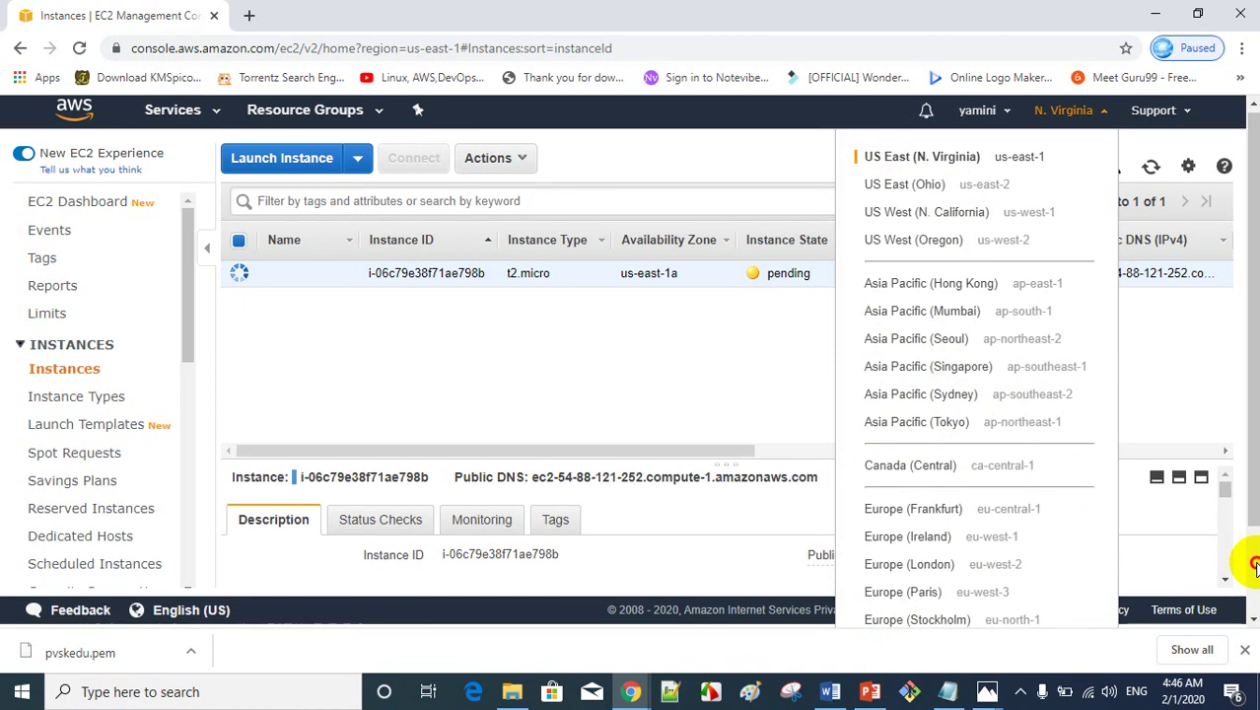
scroll(1250, 564, down, 2)
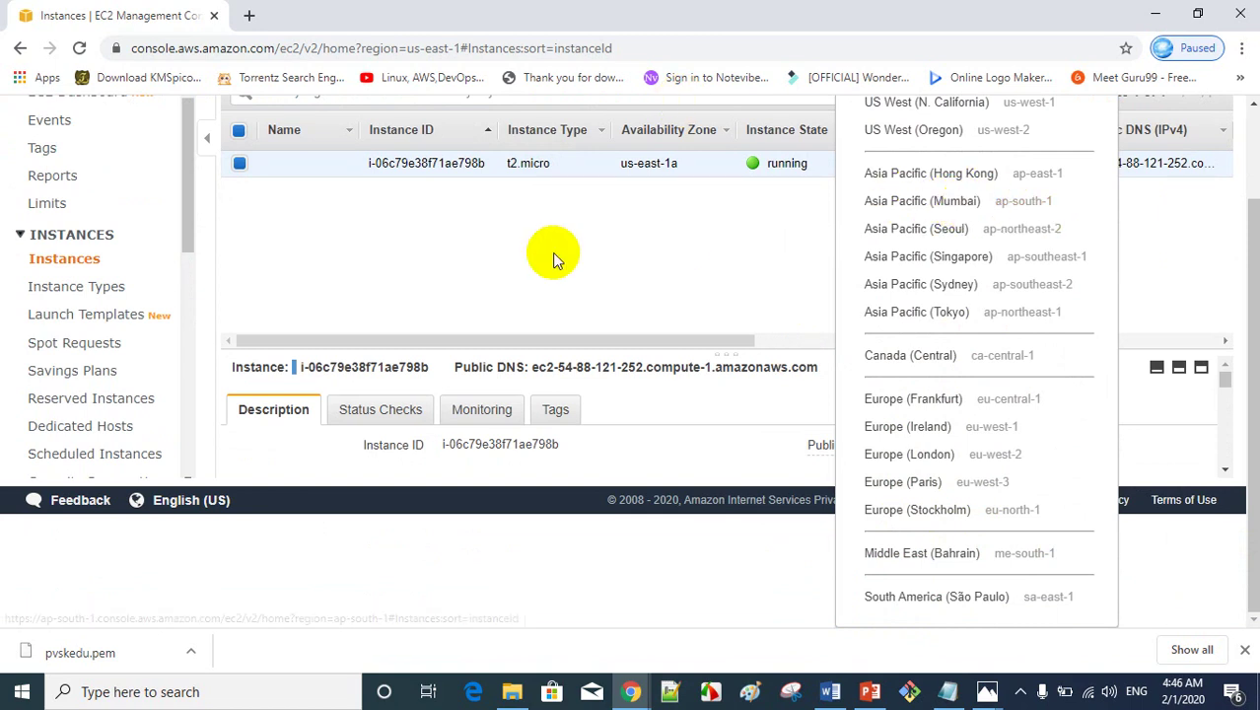
scroll(554, 253, up, 2)
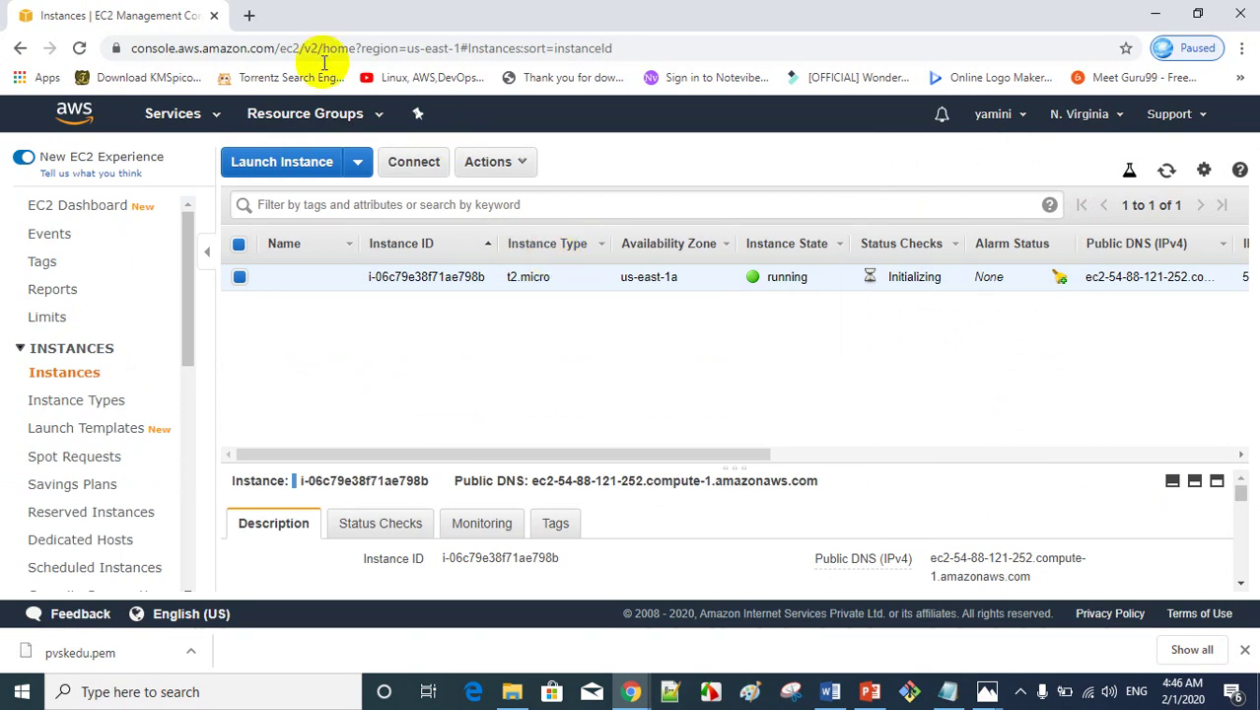
click(249, 15)
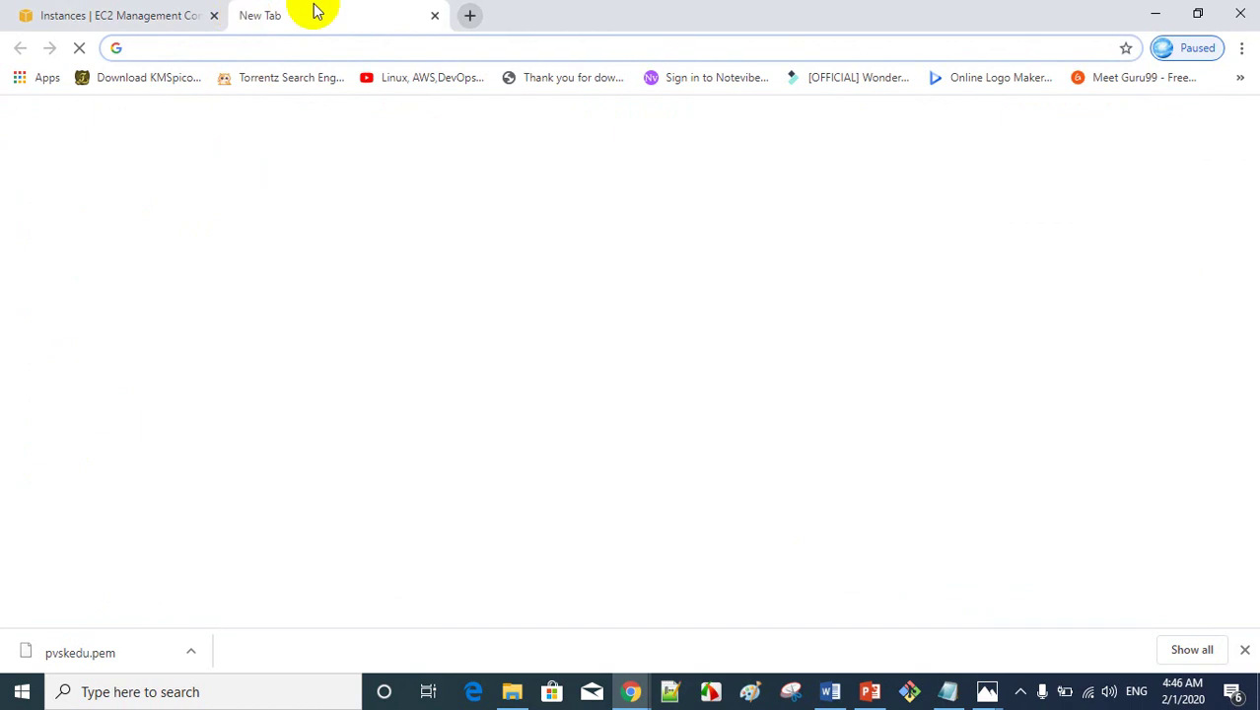
text(ww)
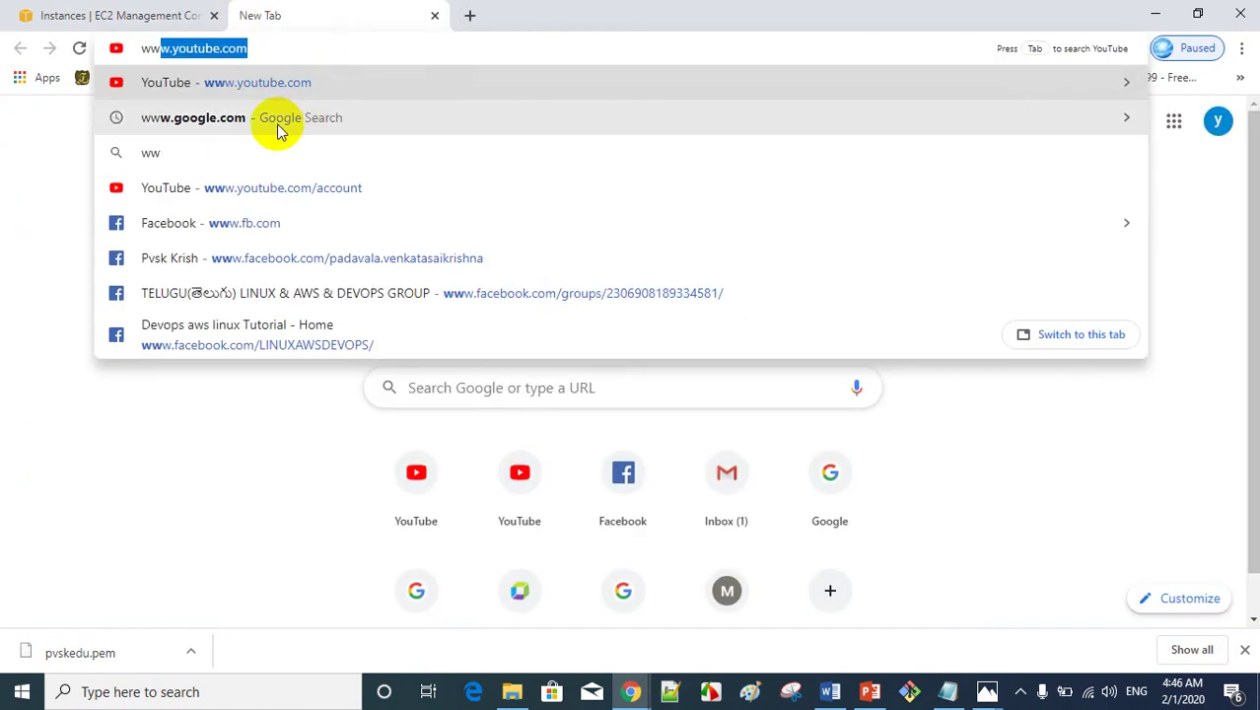
click(279, 126)
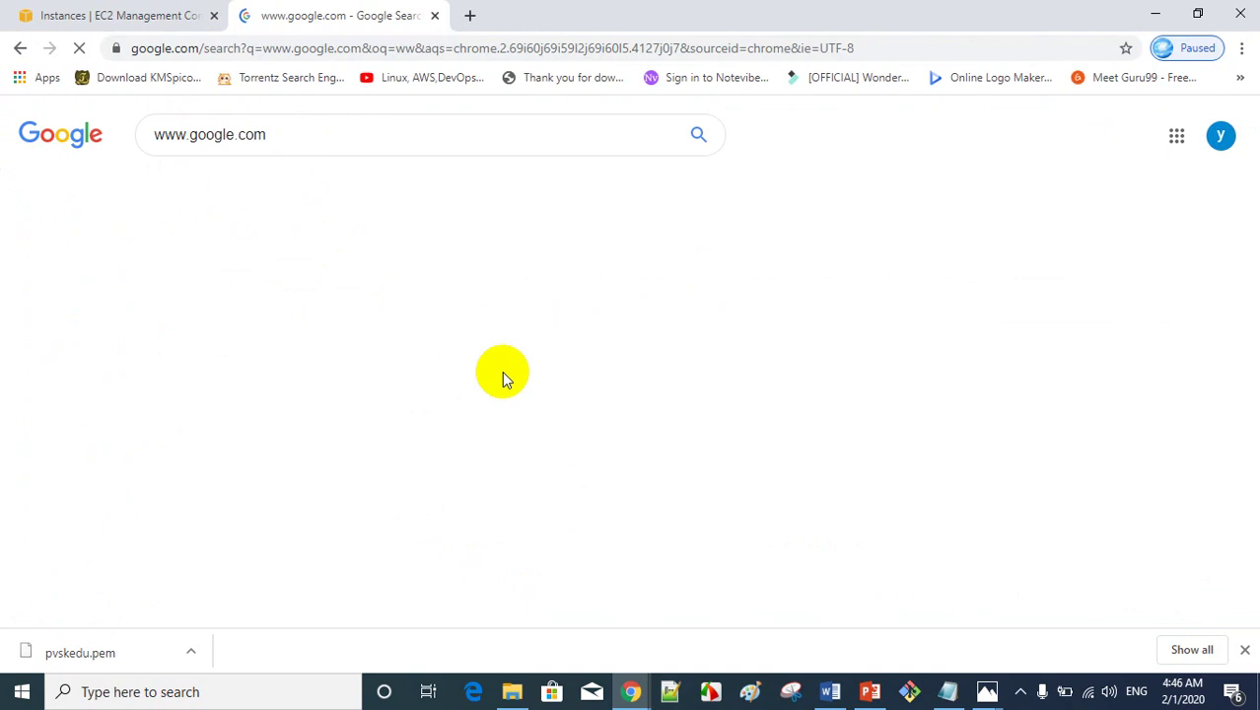
- Search Google for putty and follow putty.org to the PuTTY 0.73 latest release download page
click(179, 289)
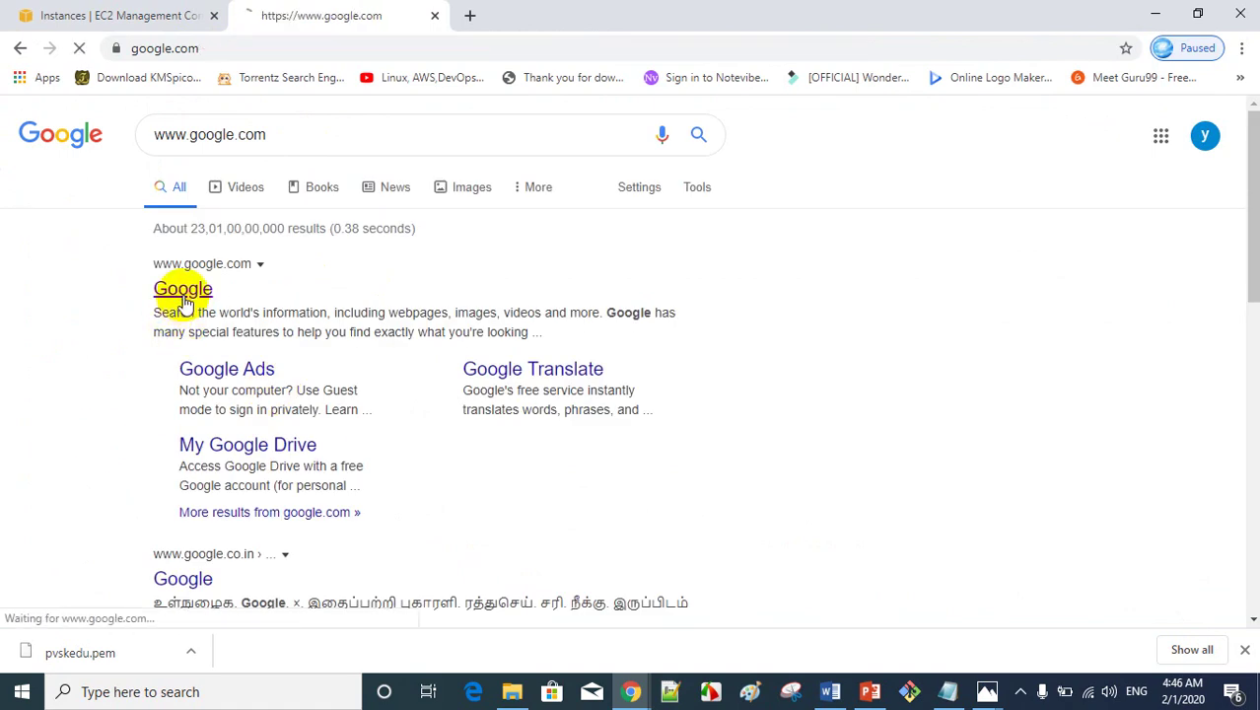
text(p)
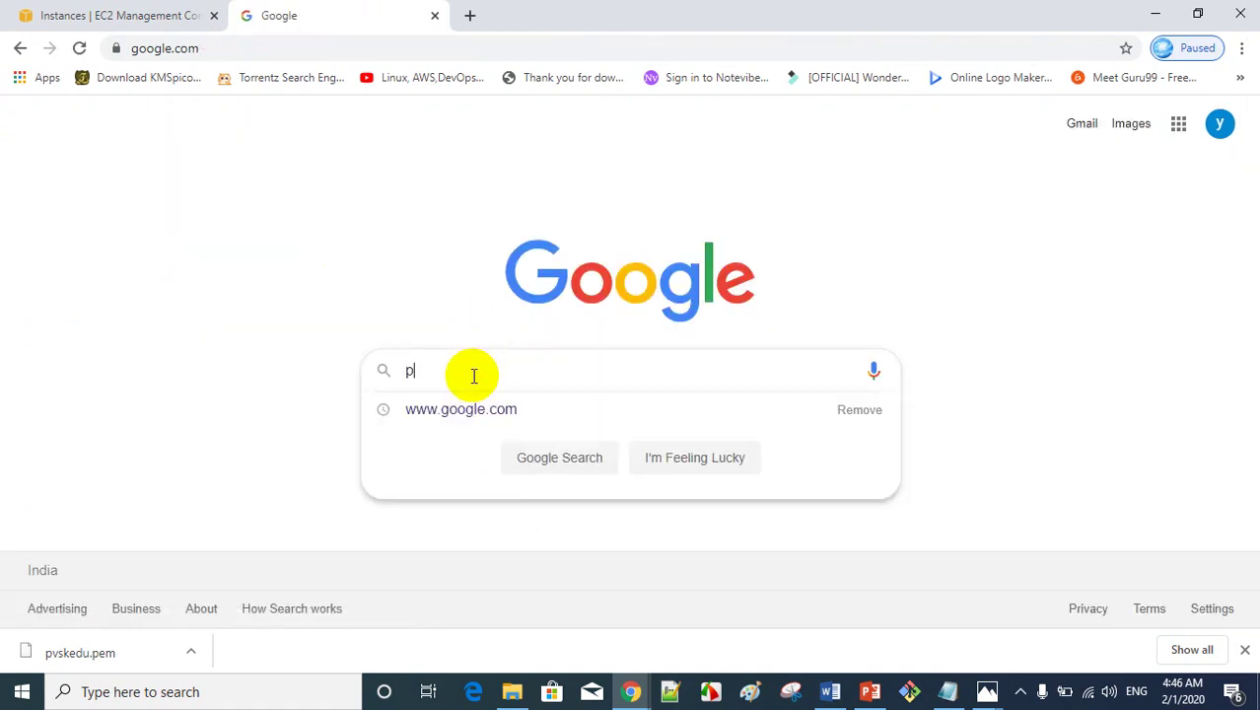
text(u)
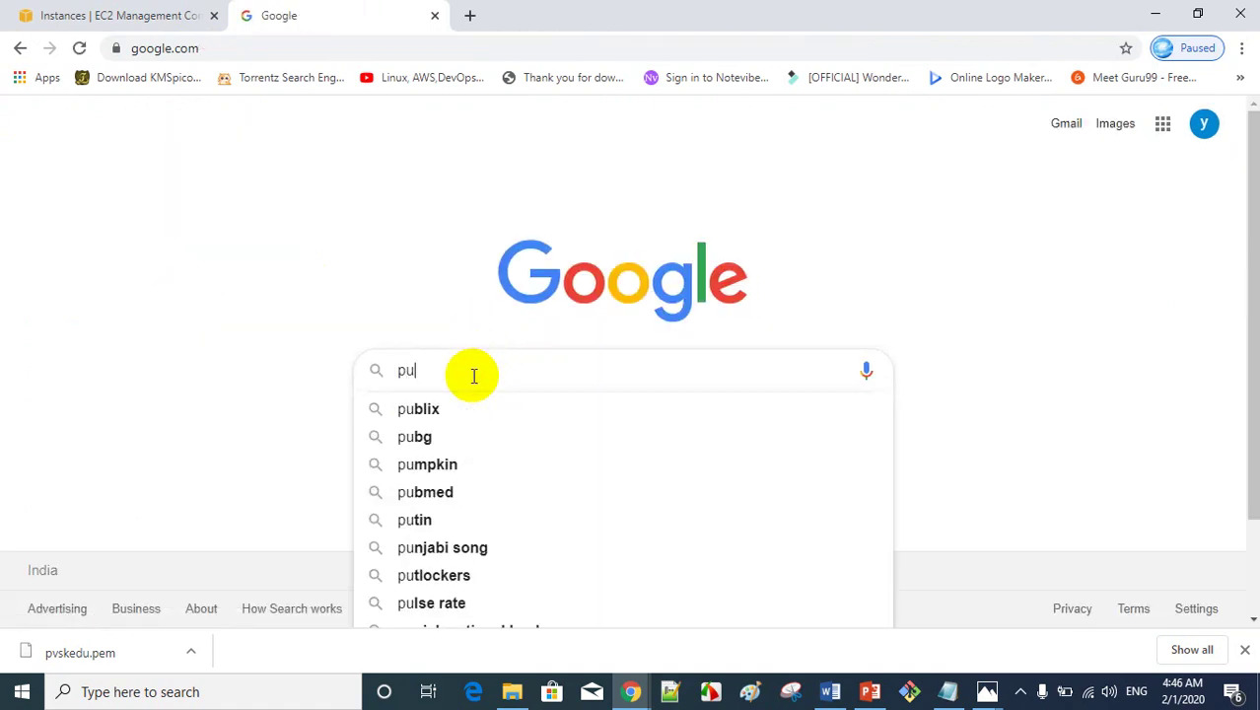
text(tty download)
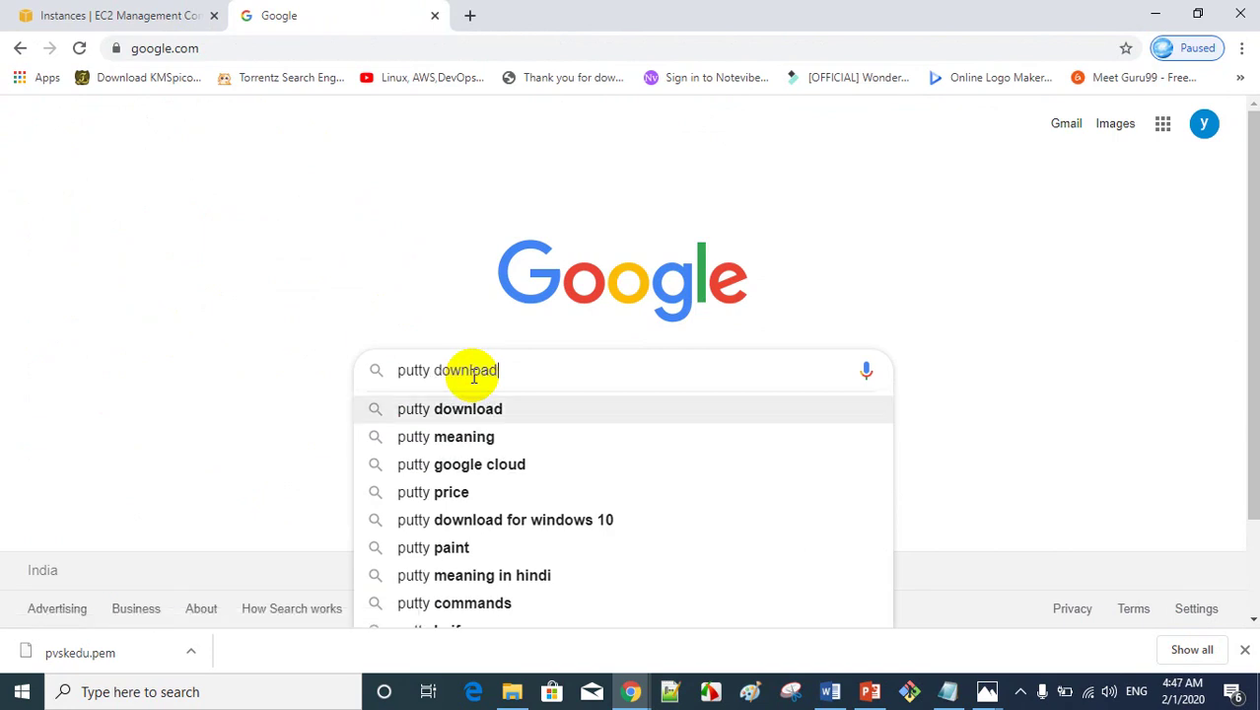
key(Return)
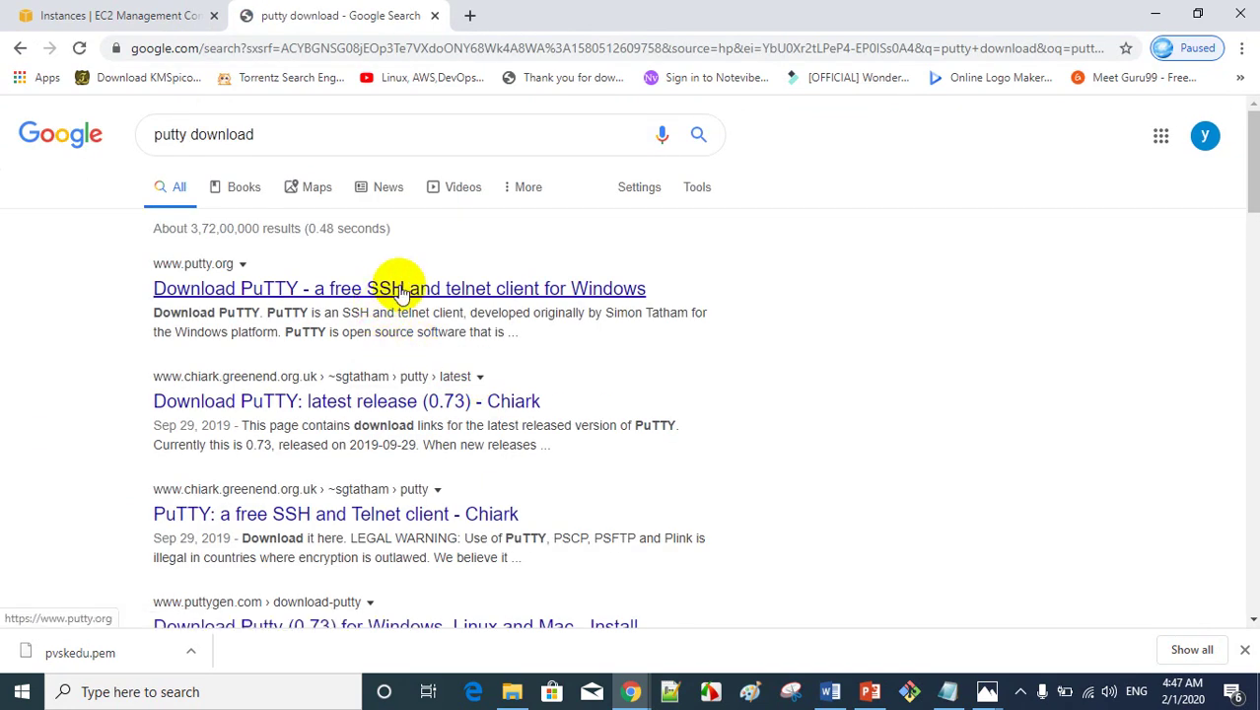
click(401, 290)
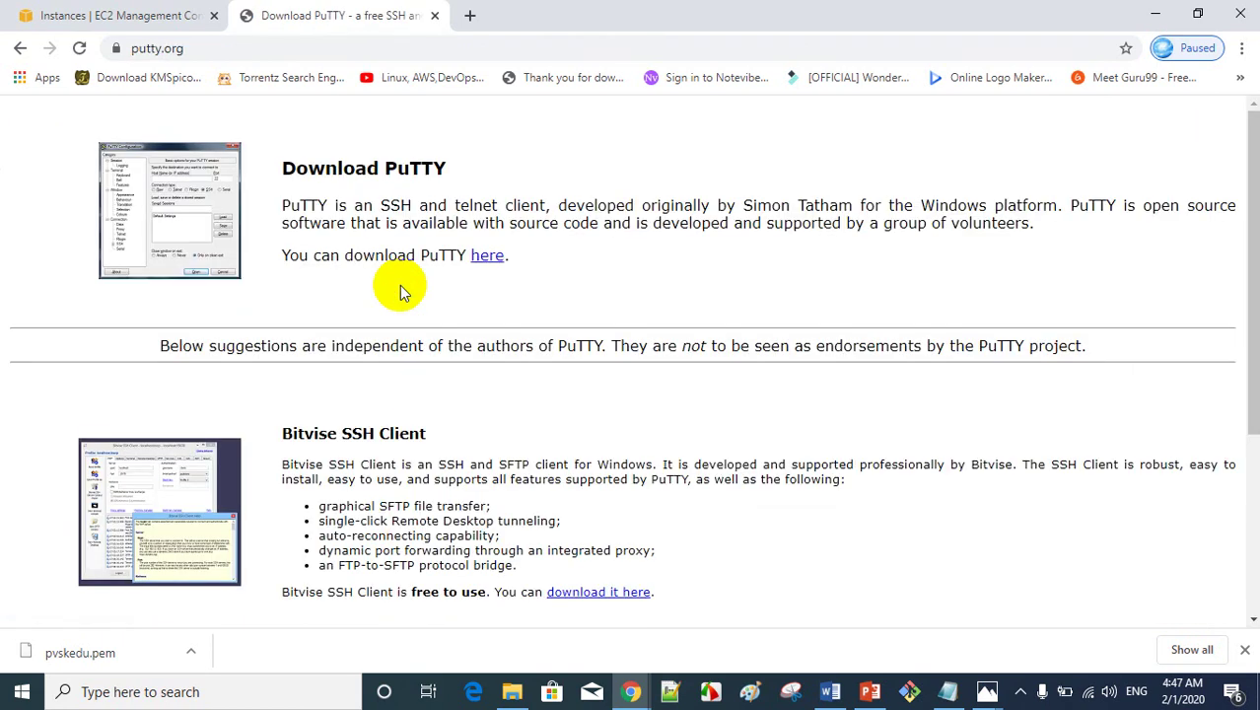
click(592, 596)
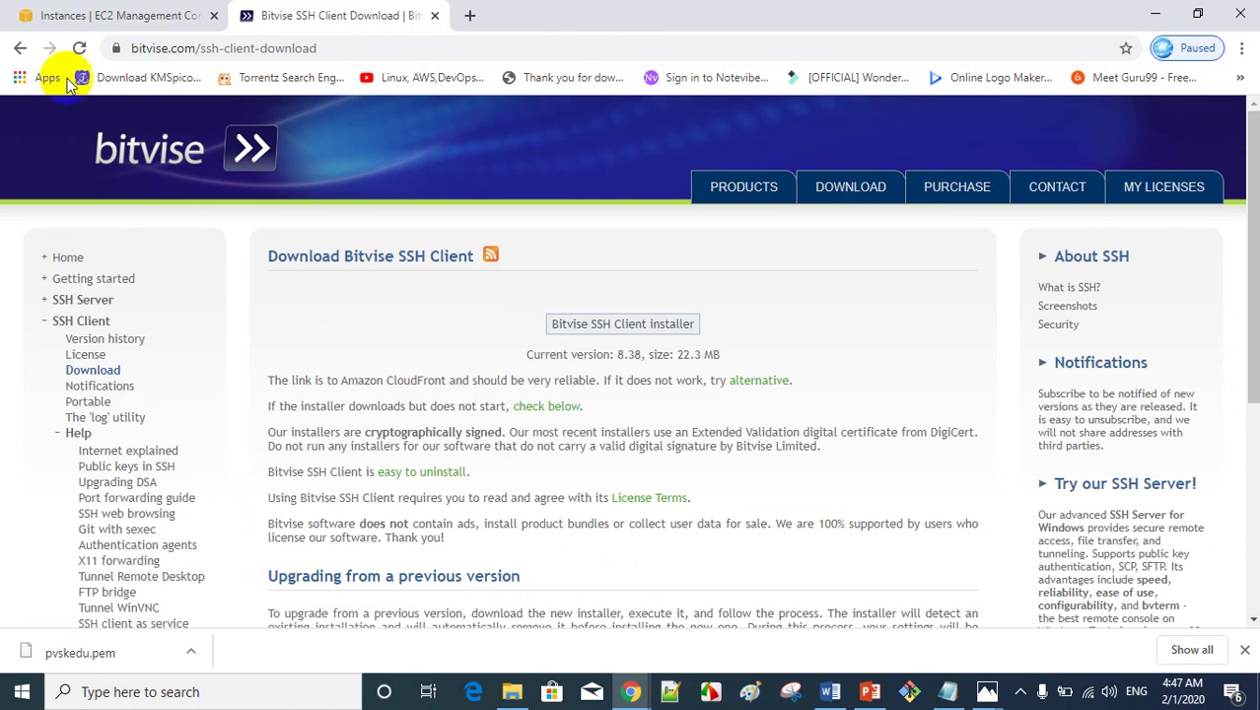
click(20, 48)
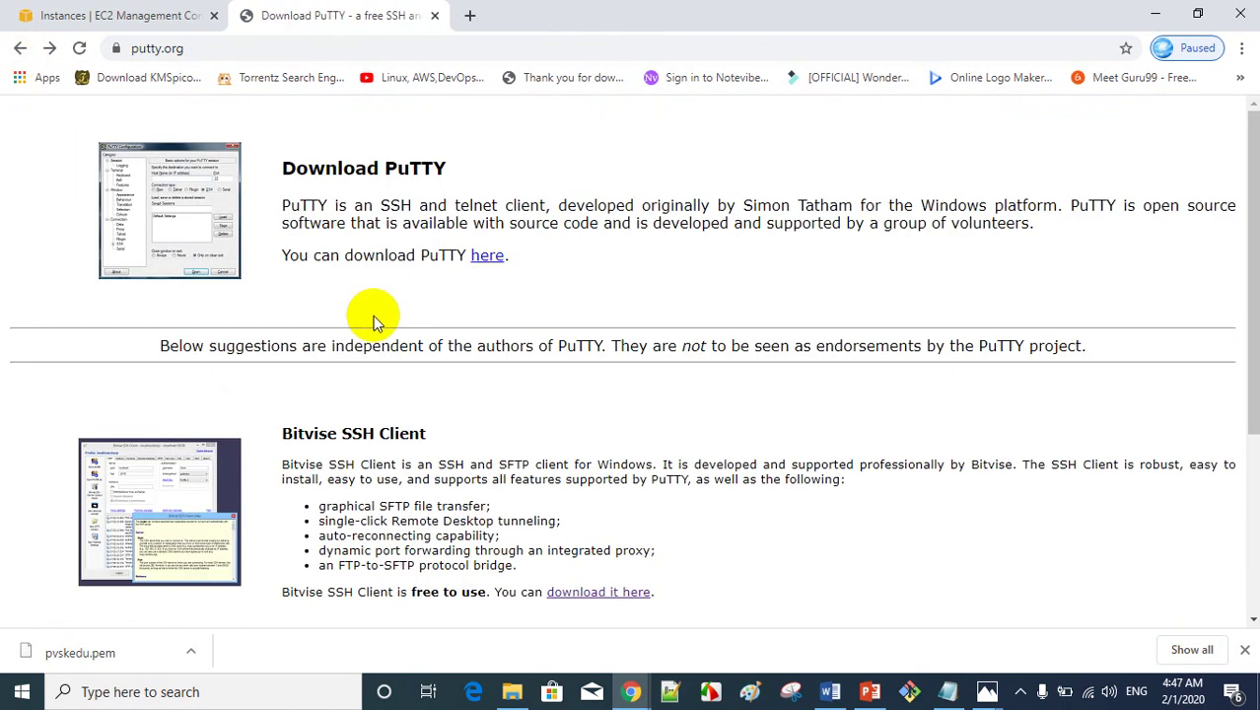
click(484, 257)
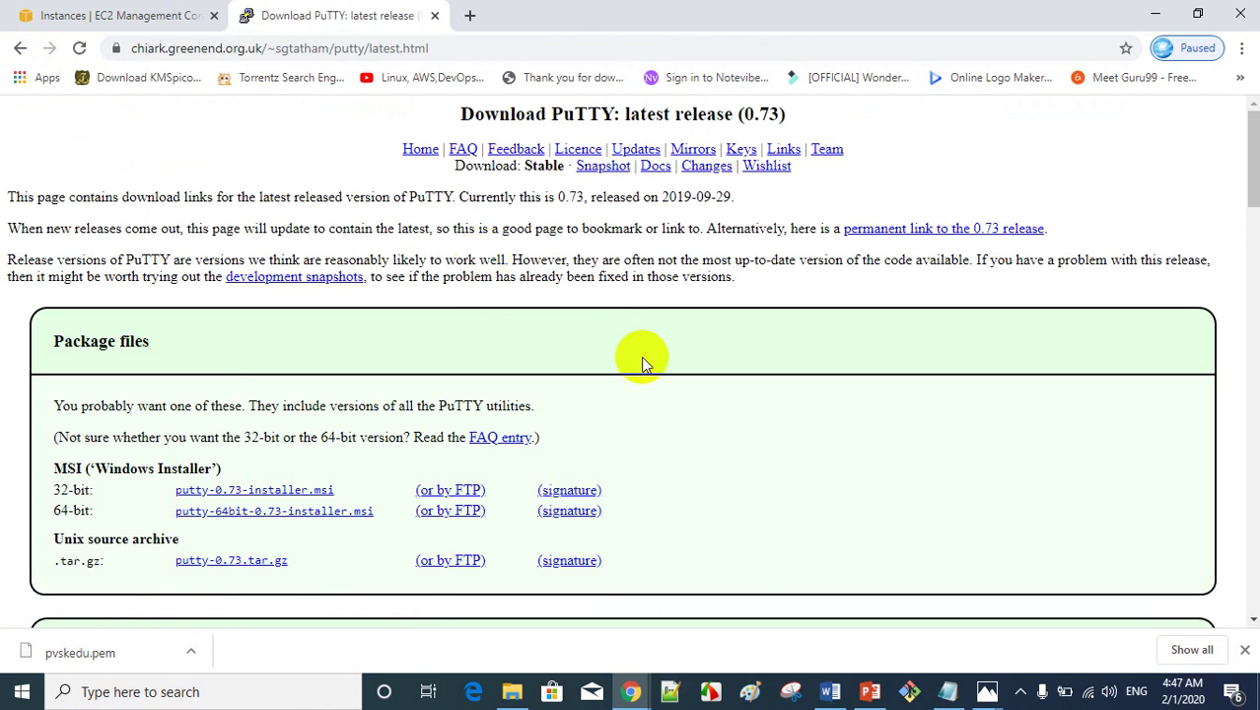
- Download putty-64bit-0.73-installer.msi and launch it from the download bar
click(314, 516)
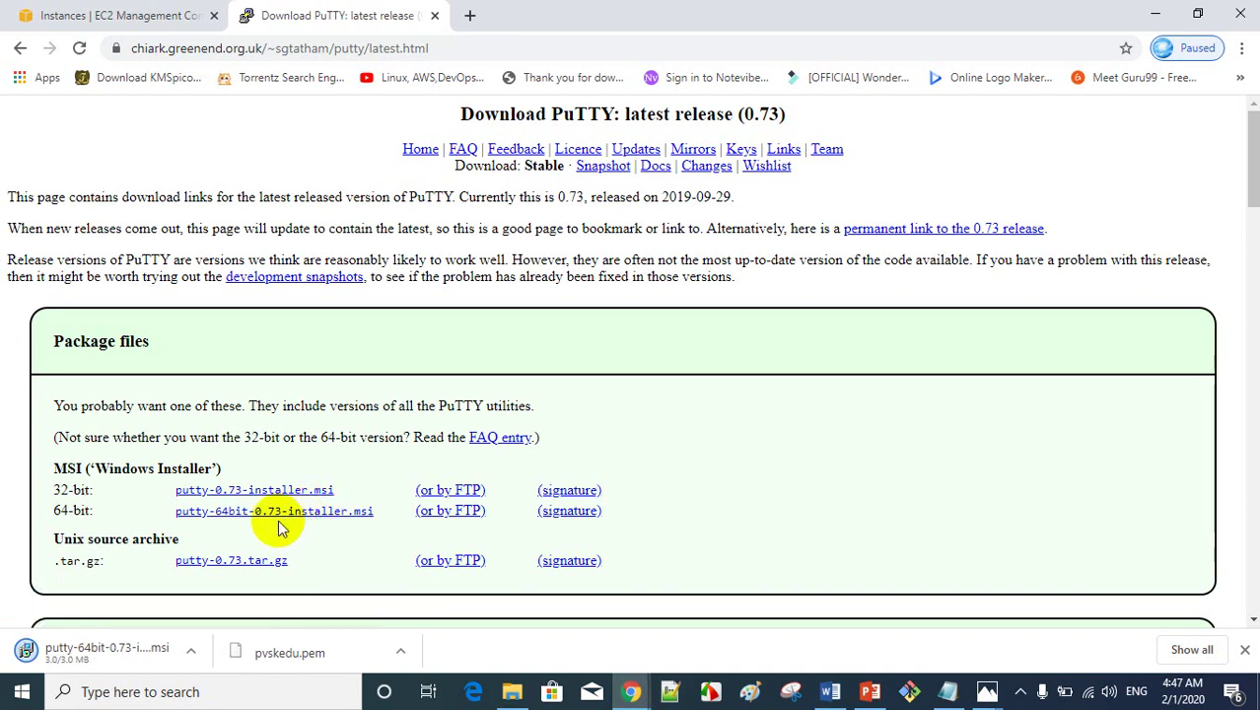
click(123, 656)
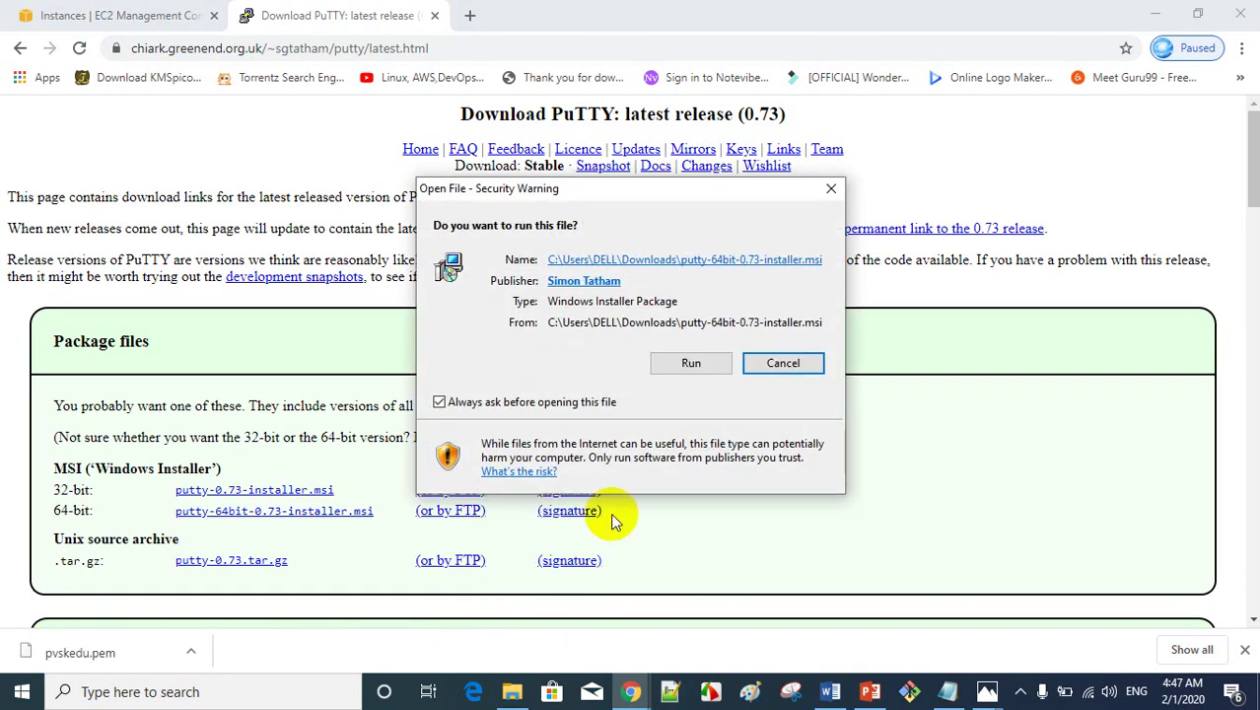
- Install PuTTY 0.73 (64-bit) into the default C:\Program Files\PuTTY\ folder
click(693, 363)
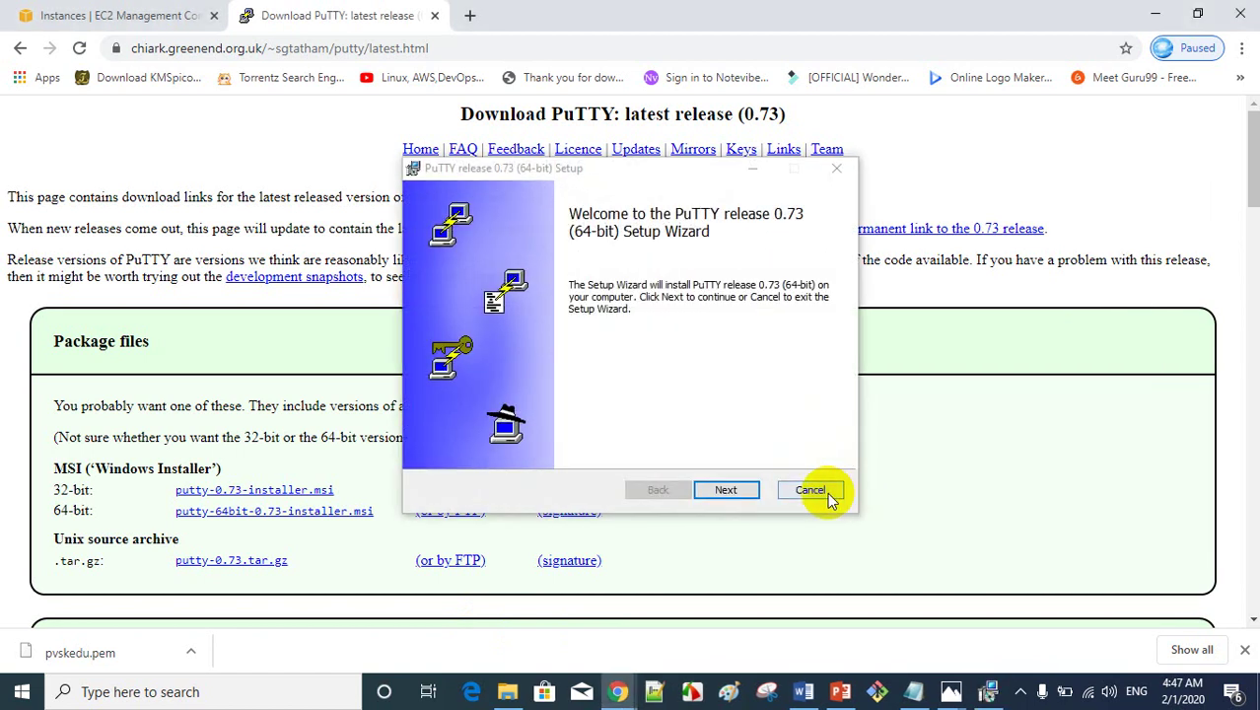
click(729, 490)
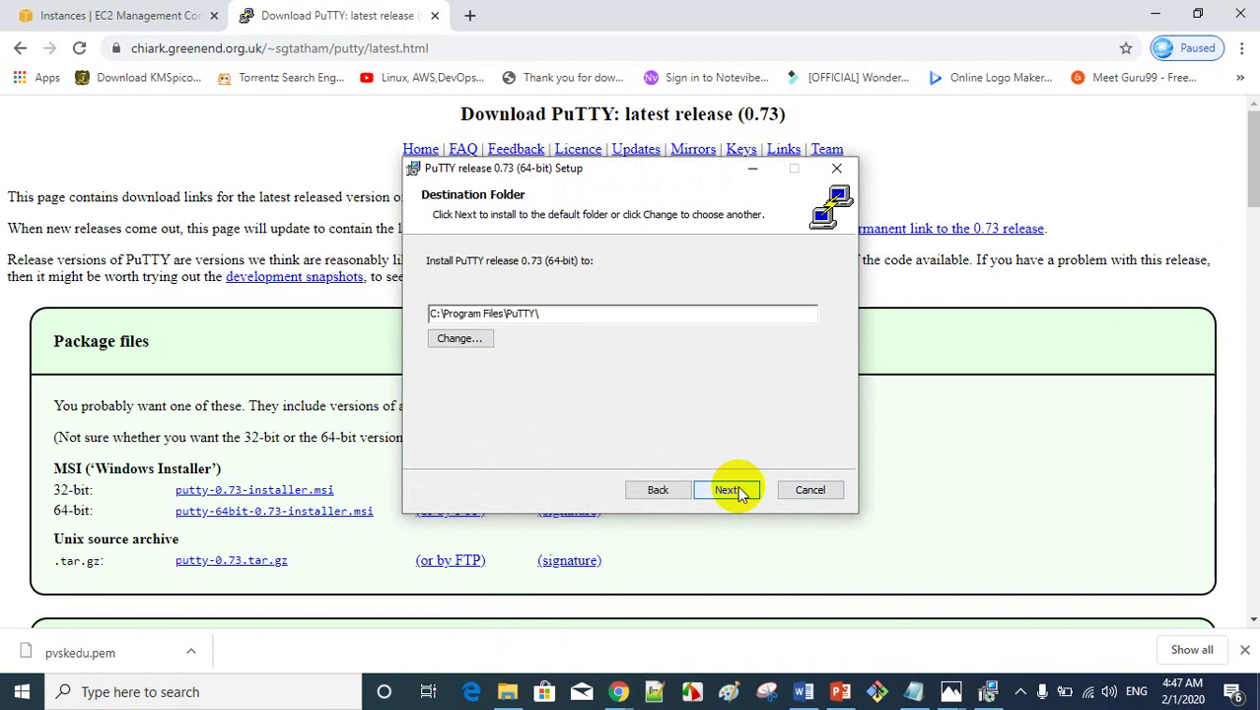
click(737, 489)
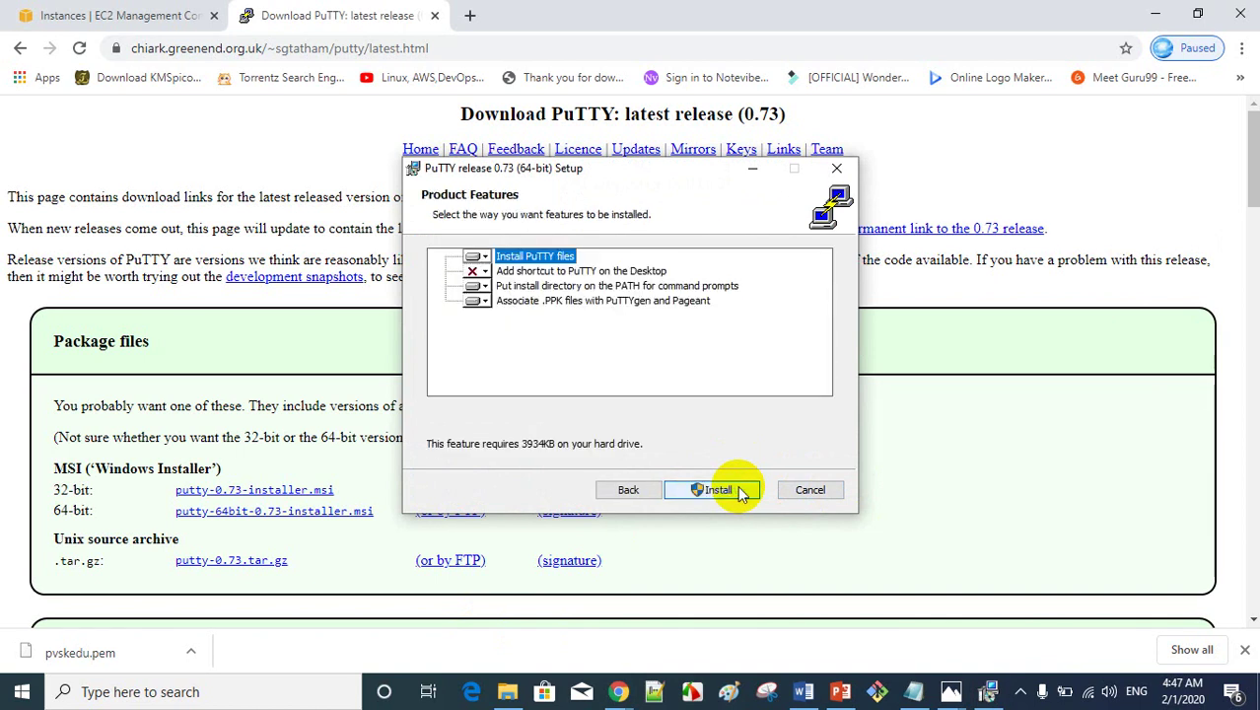
click(740, 491)
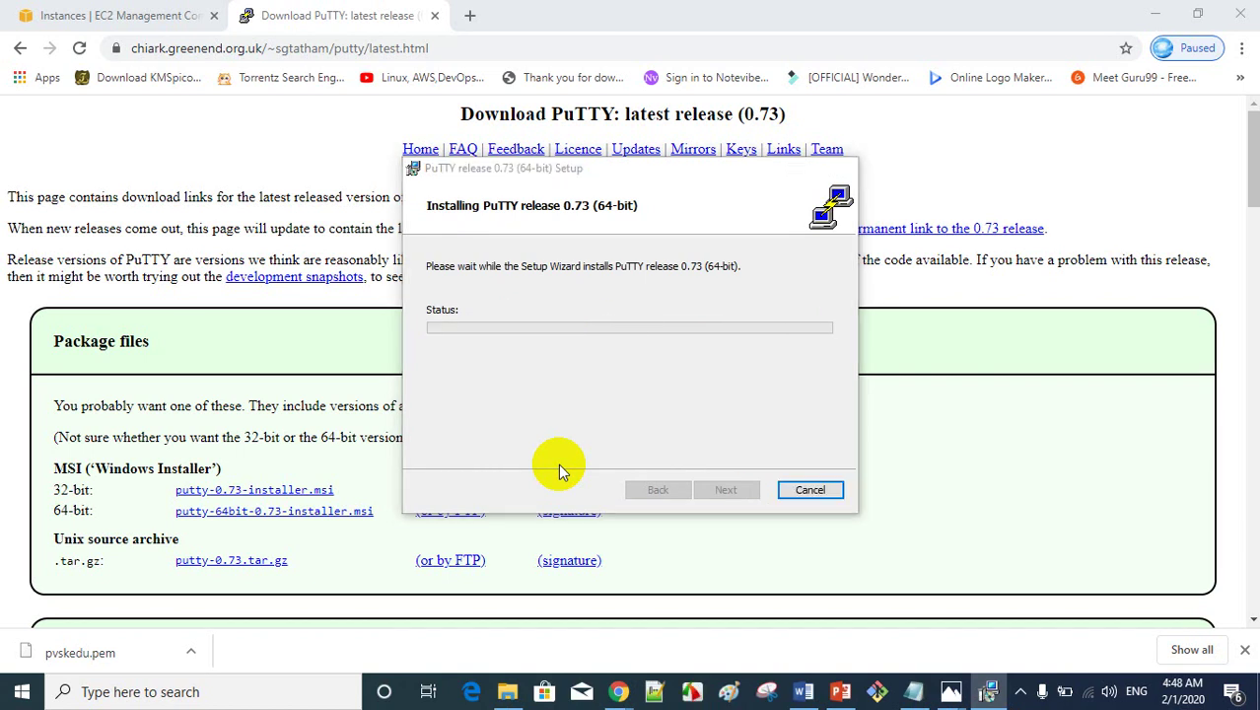
click(726, 490)
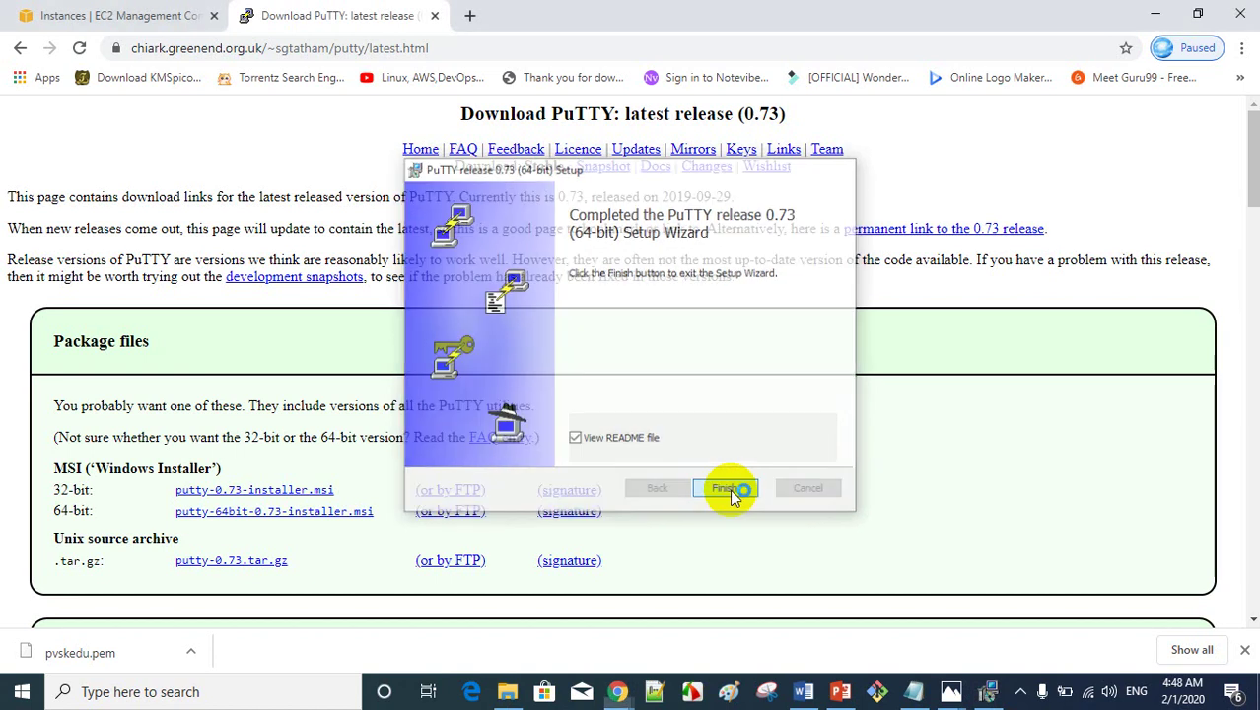
click(233, 692)
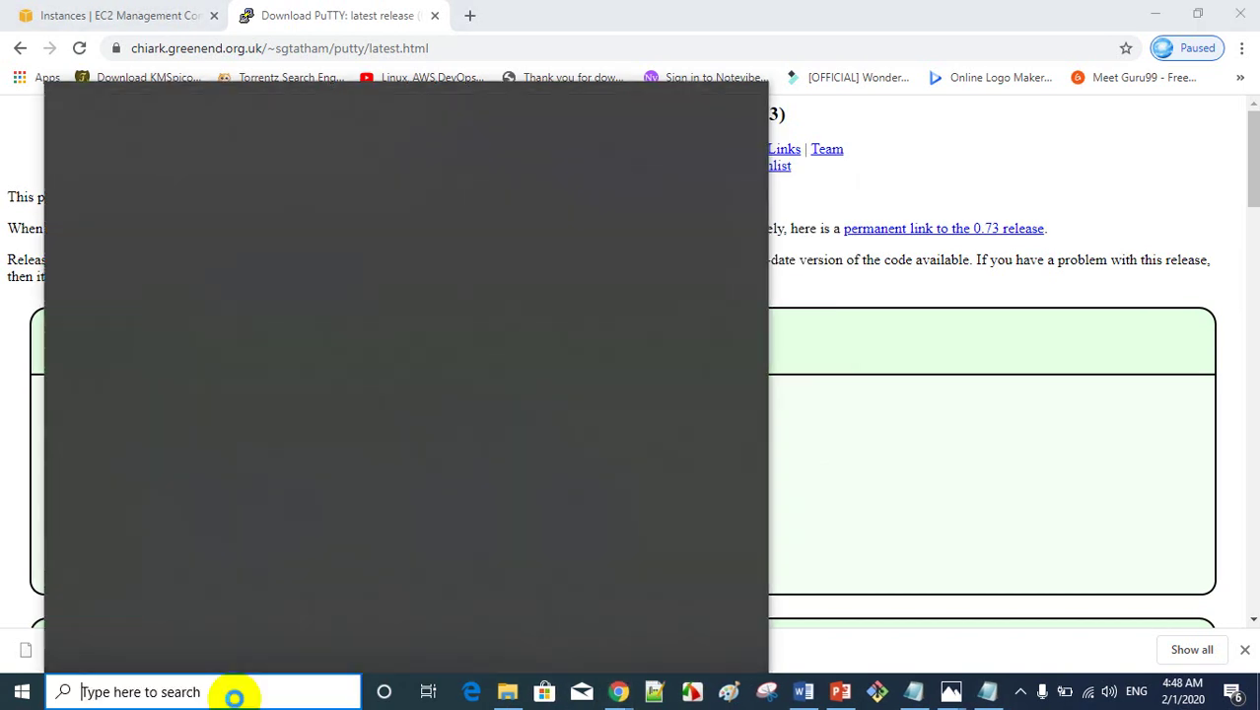
- Find puttygen.exe via the Windows search and run it as administrator
text(putty)
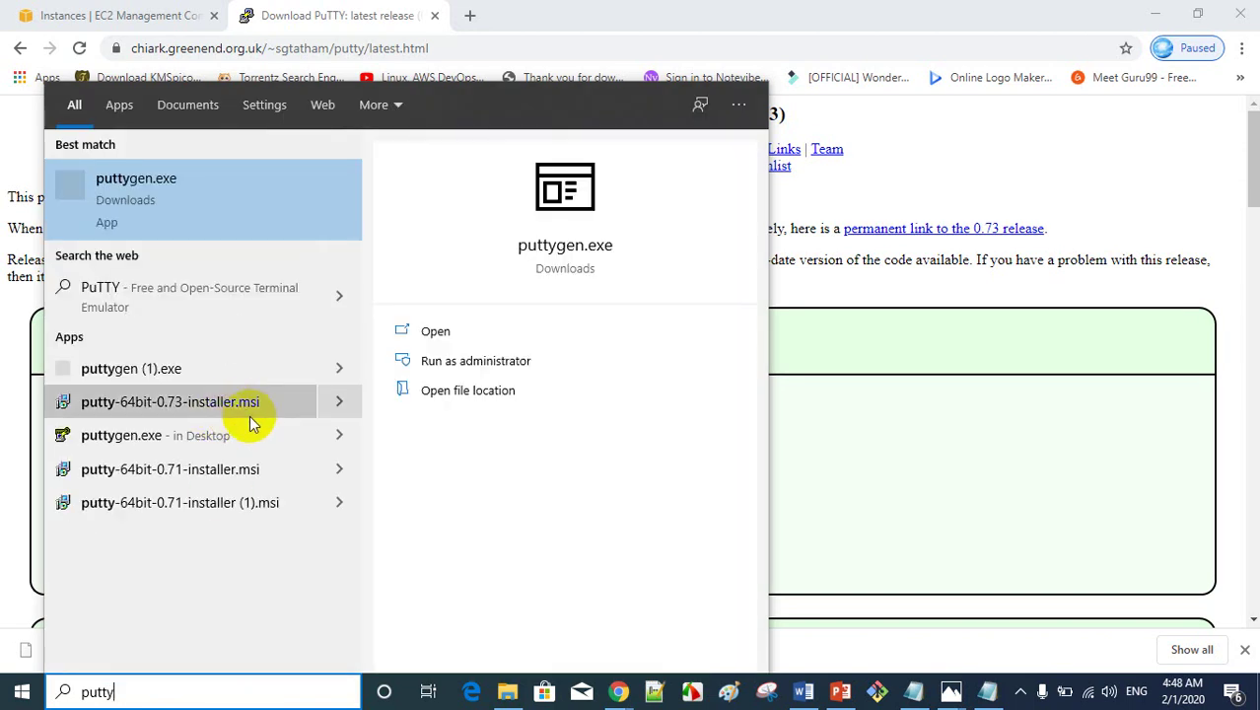
right_click(148, 435)
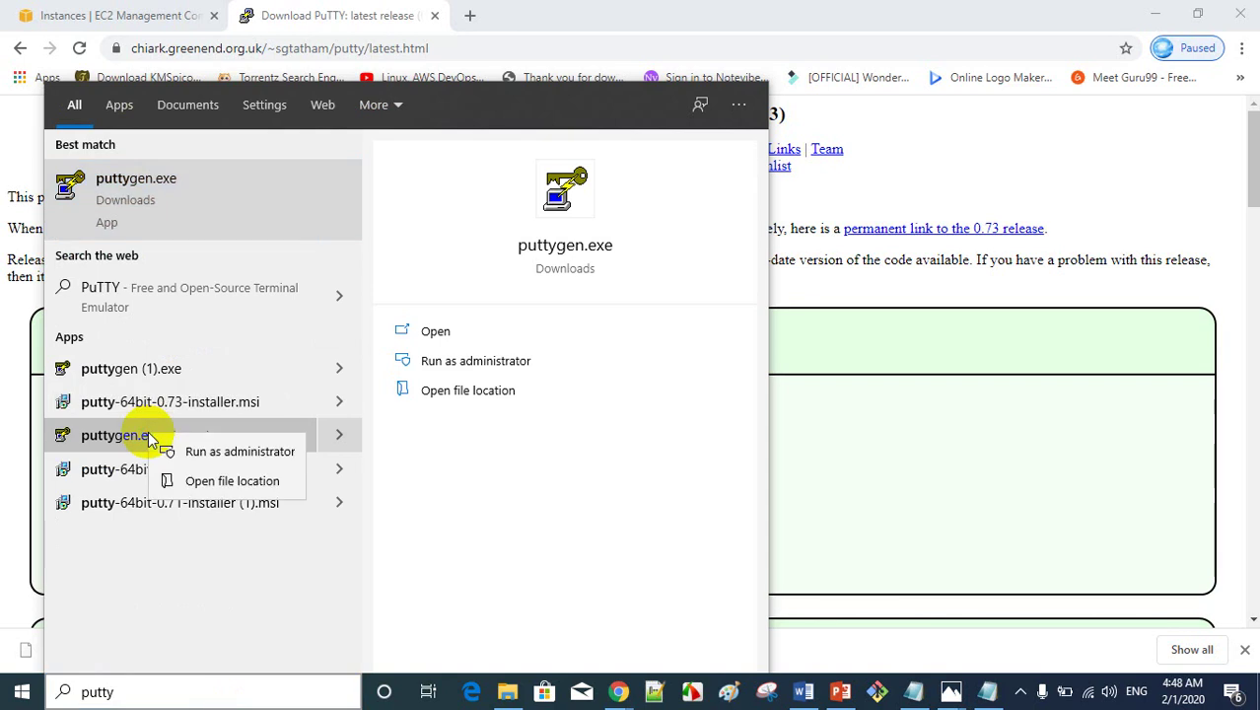
click(222, 450)
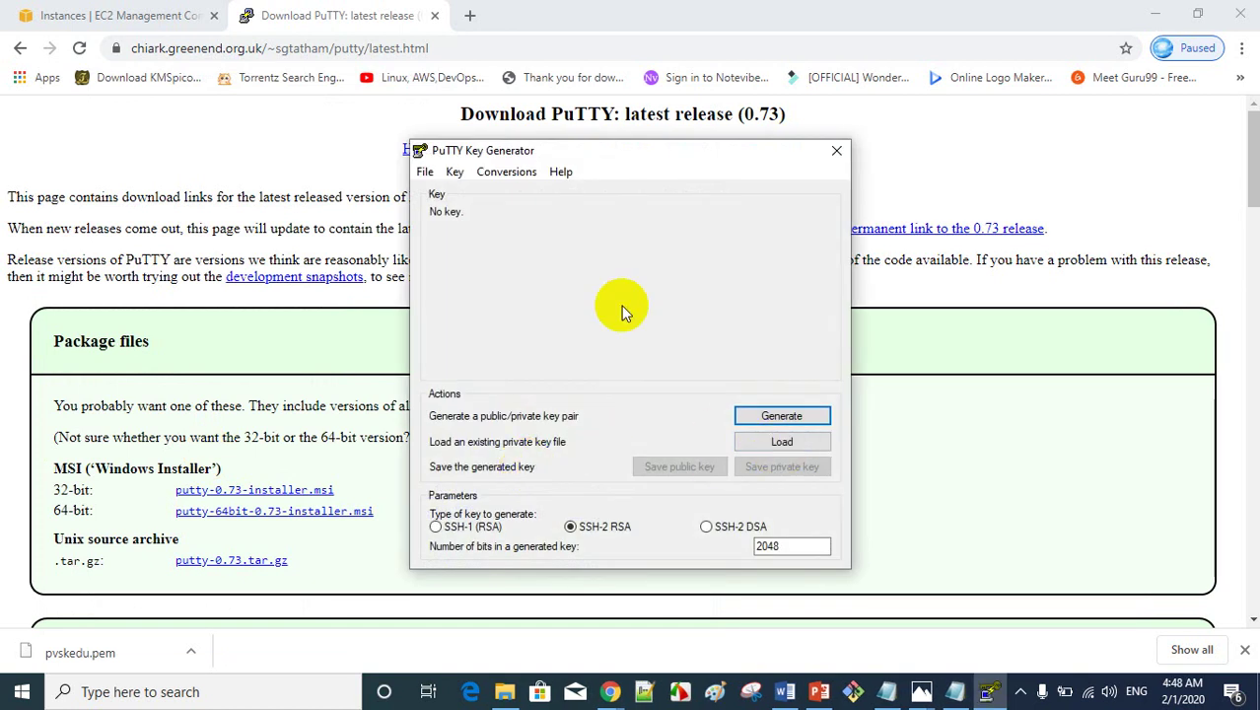
- Load pvskedu.pem from Downloads into PuTTY Key Generator, using the All Files (*.*) filter
click(157, 15)
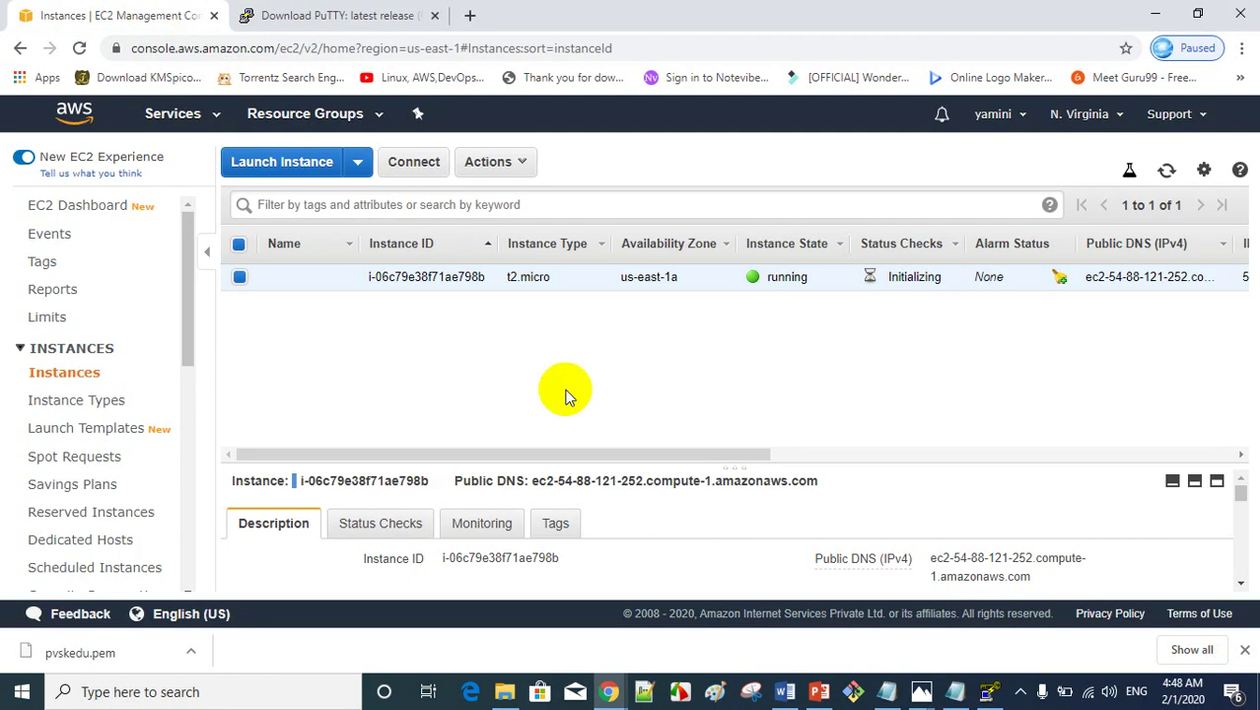
click(987, 695)
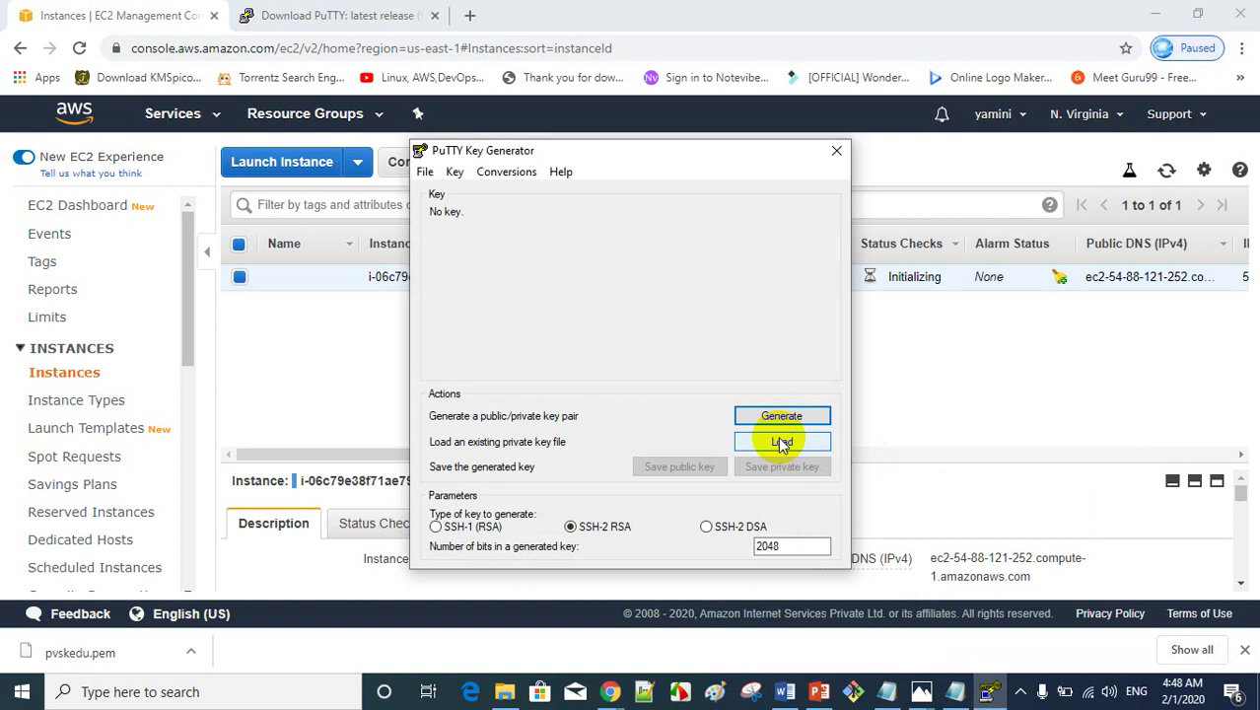
click(779, 440)
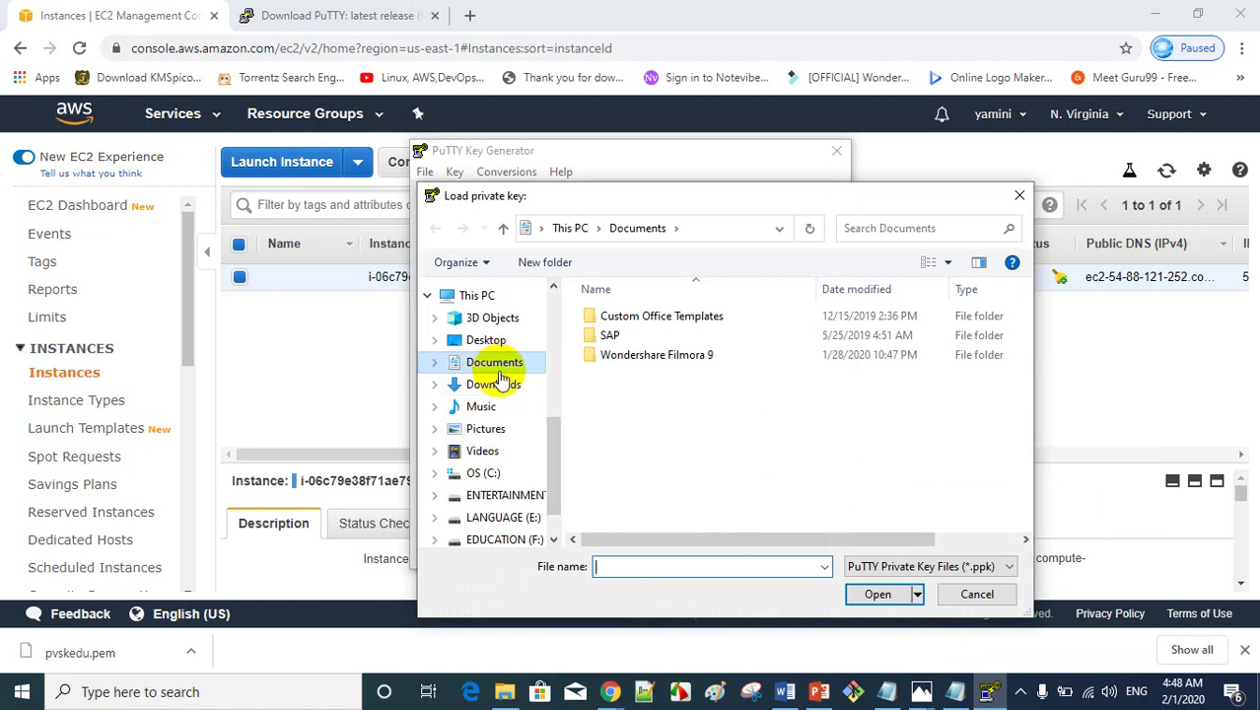
click(499, 387)
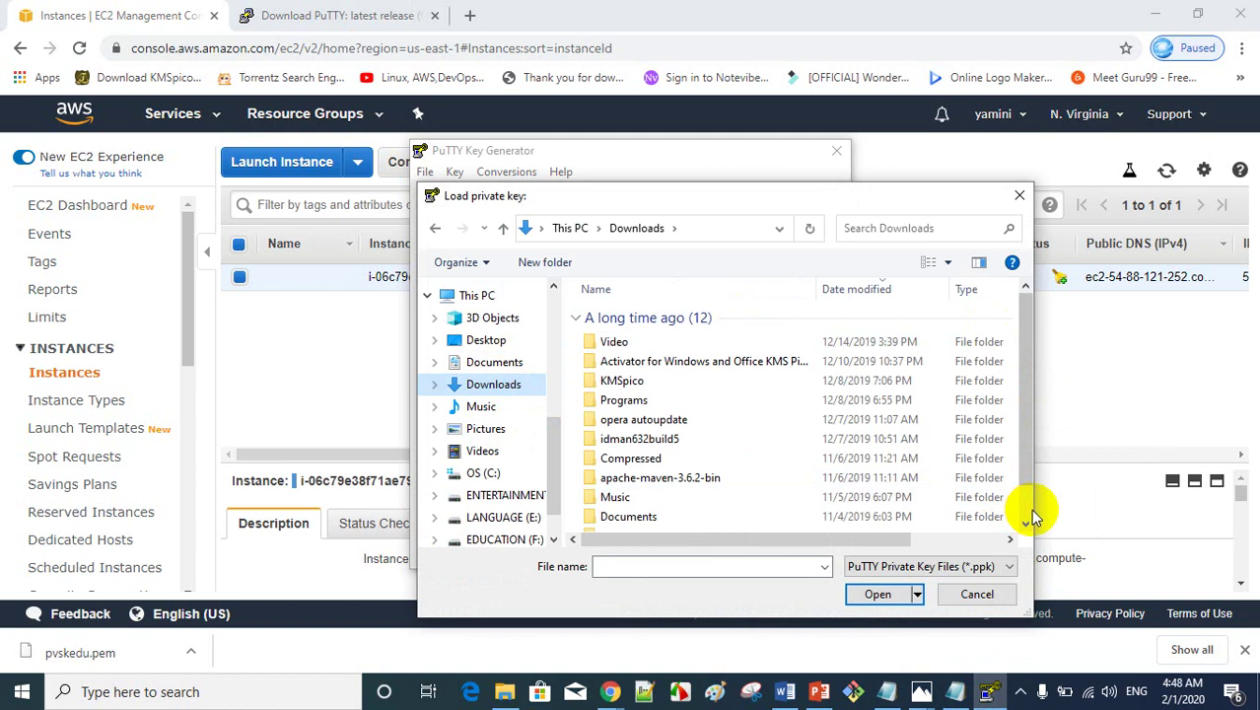
scroll(1026, 509, down, 1)
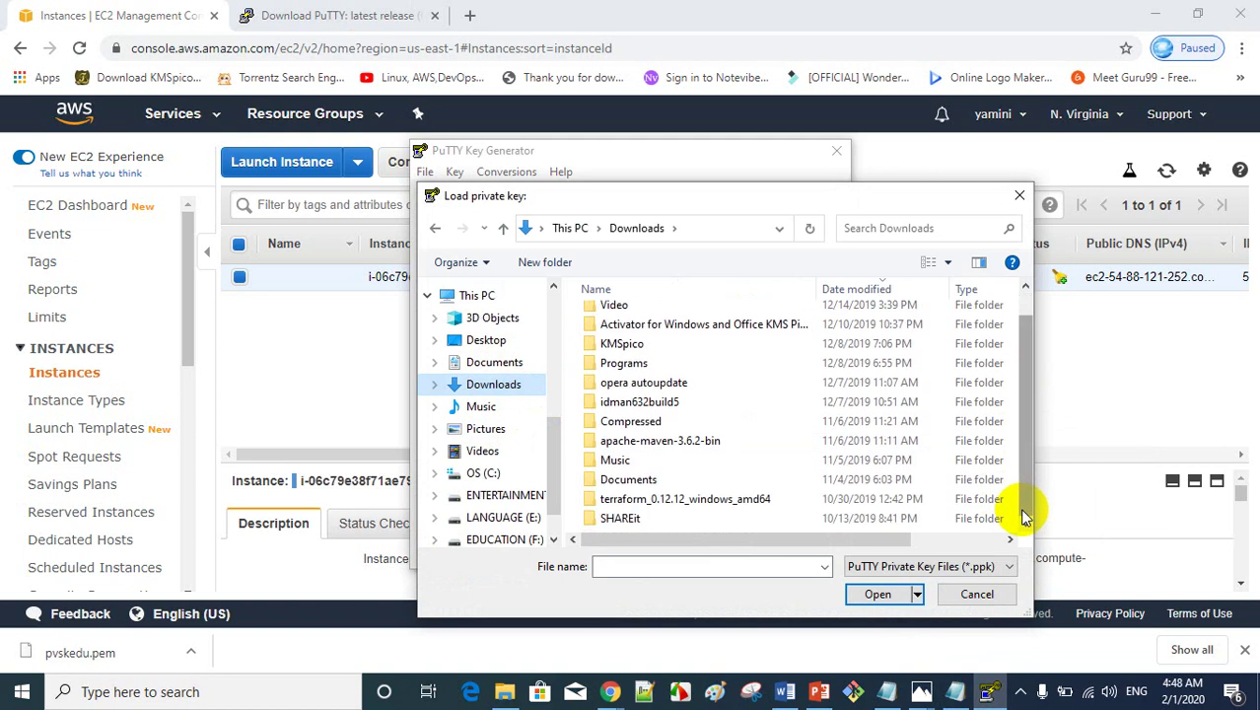
click(956, 566)
click(895, 595)
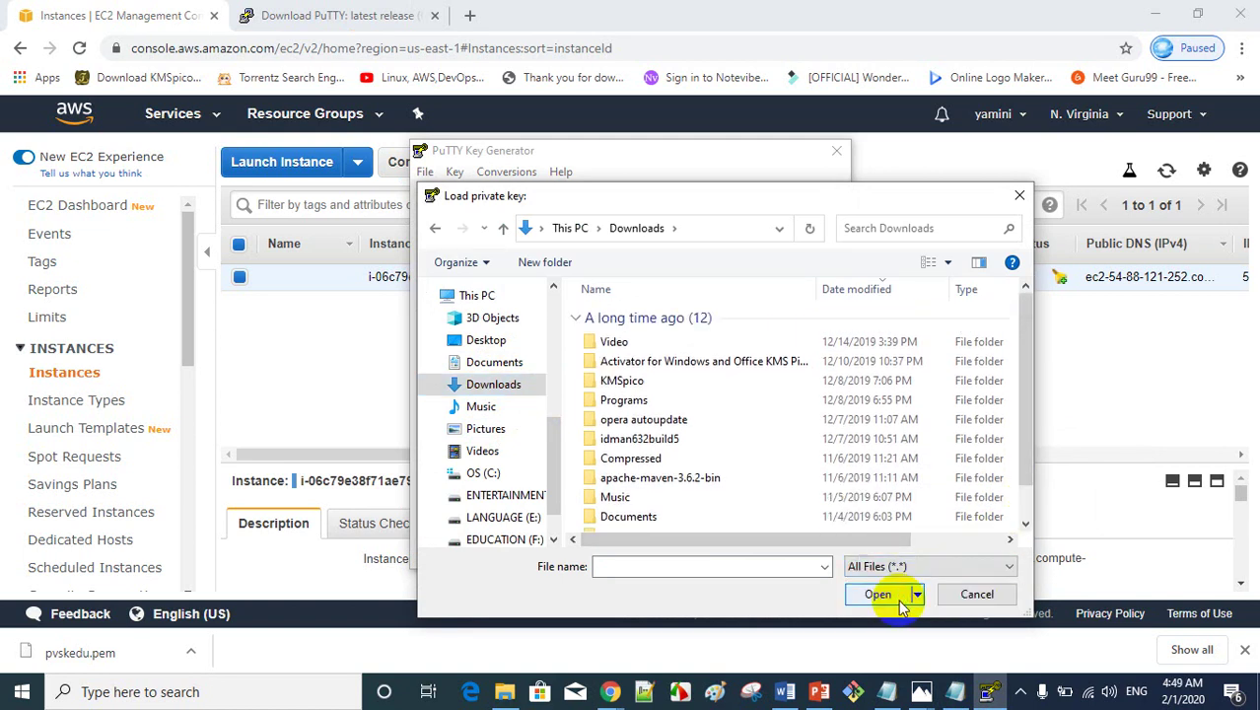
click(649, 361)
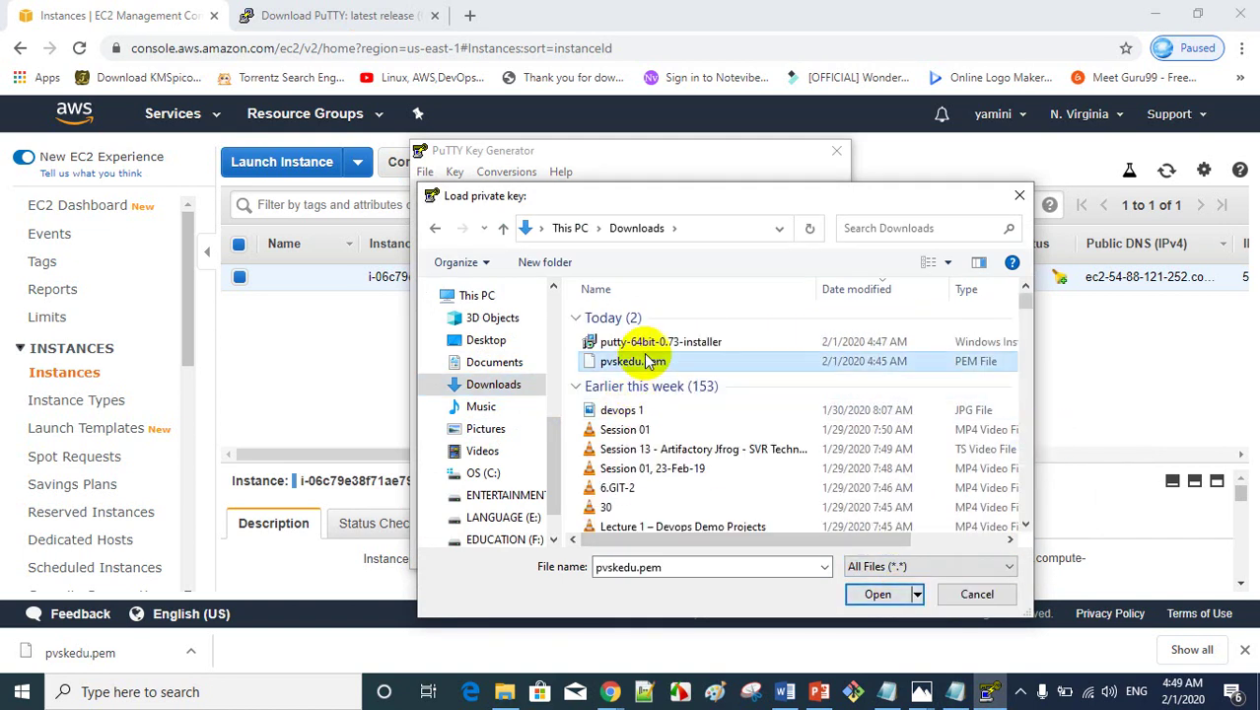
click(875, 595)
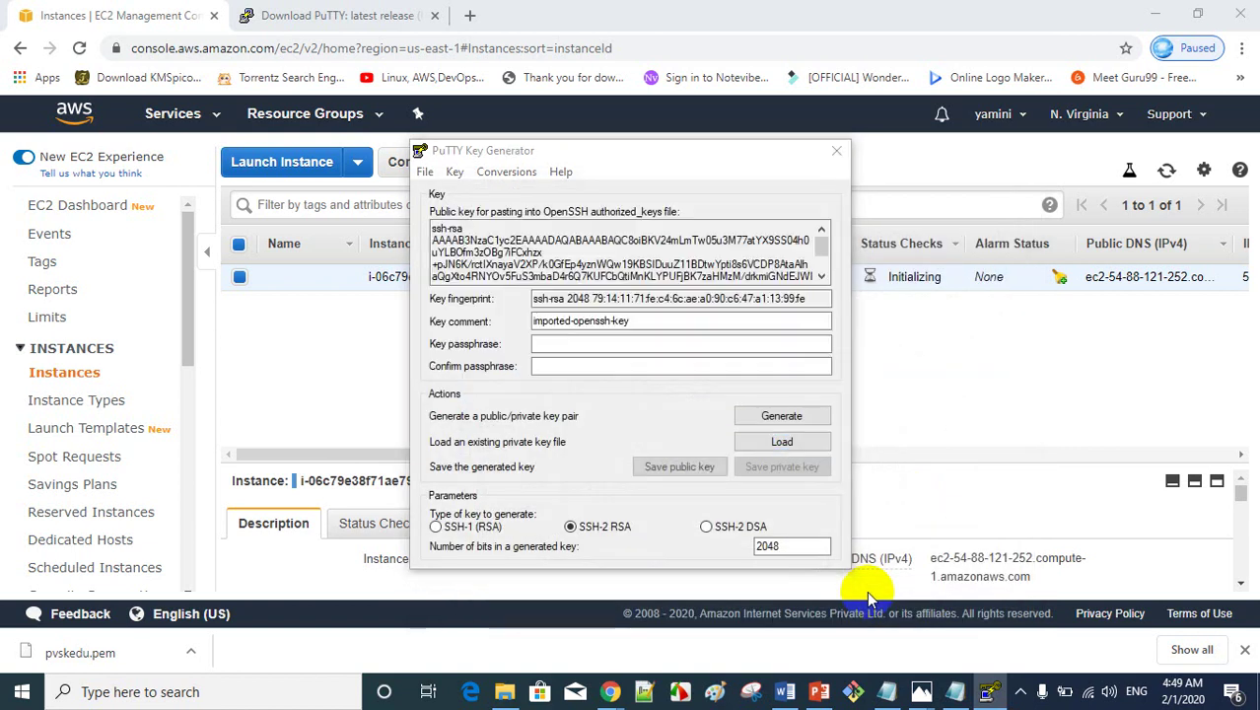
- Save the imported key without a passphrase as PuTTY private key pvsk007 in Downloads
click(717, 427)
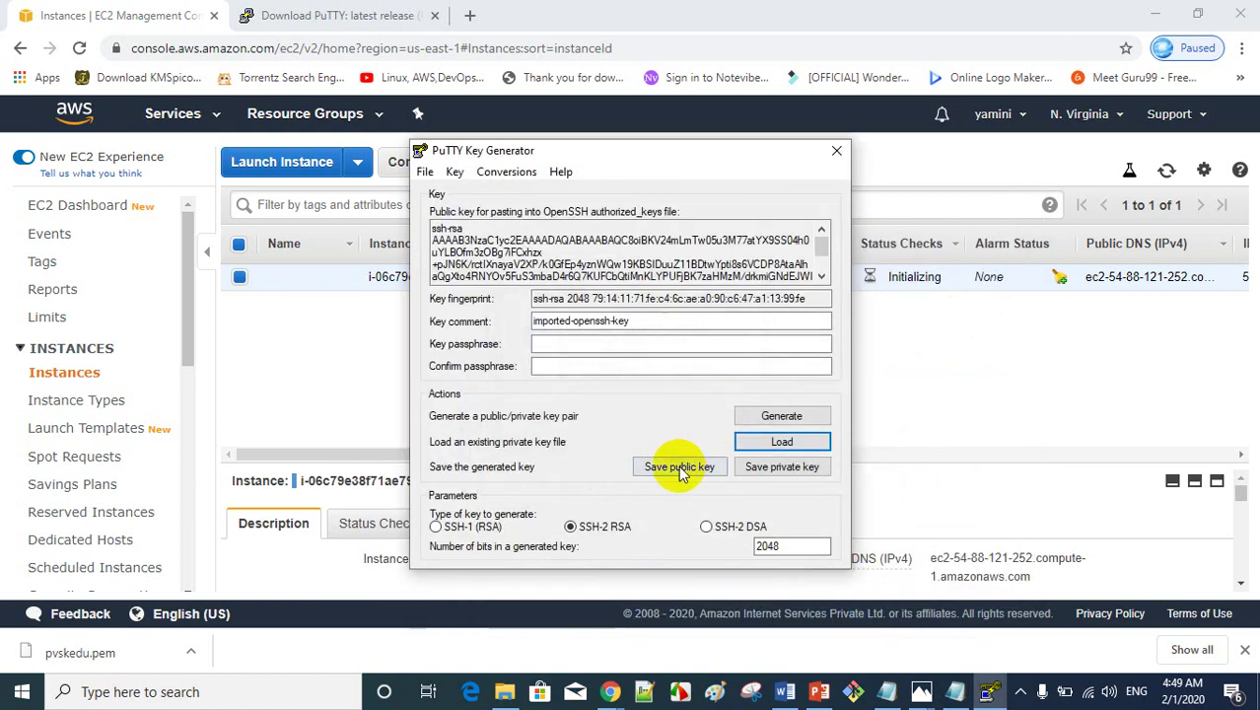
click(786, 469)
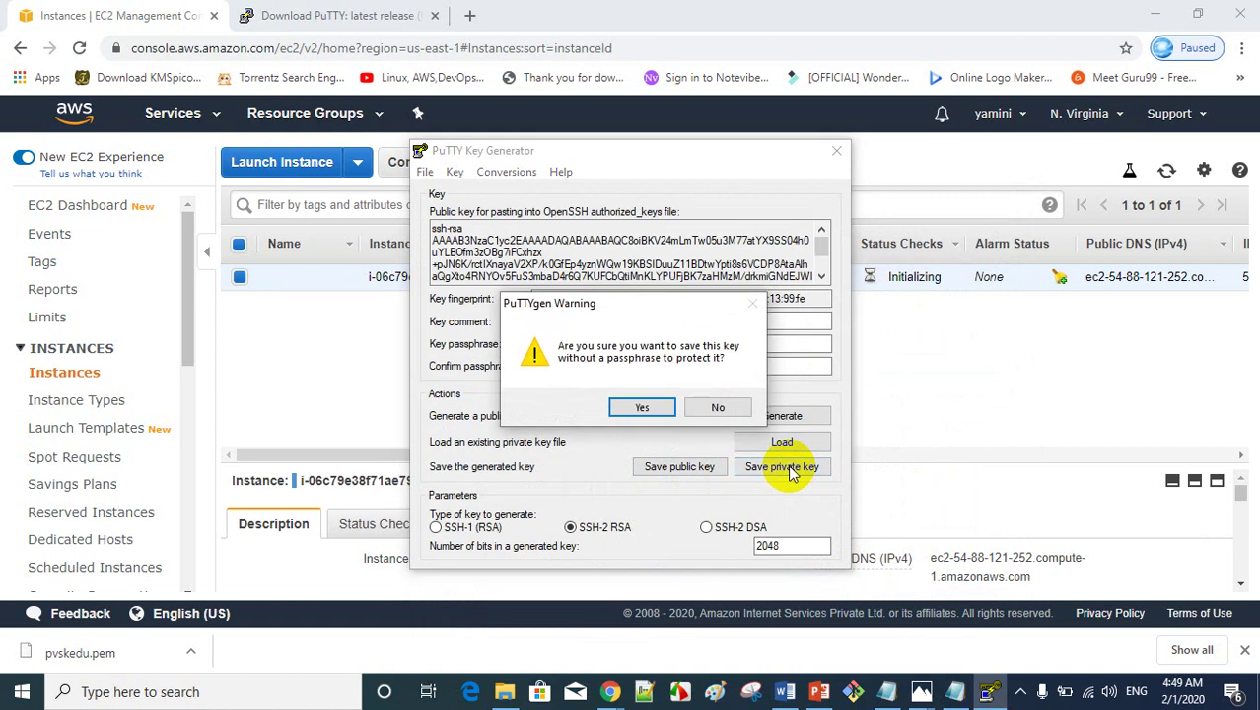
click(644, 406)
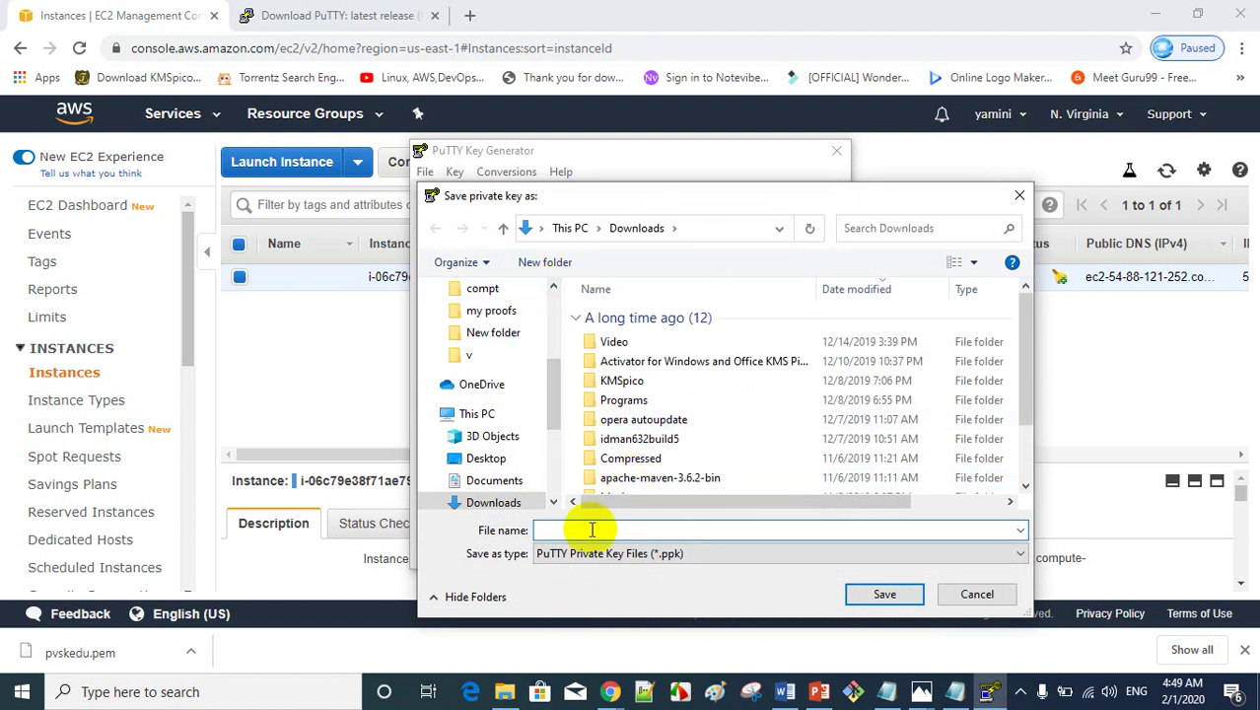
text(pvsk)
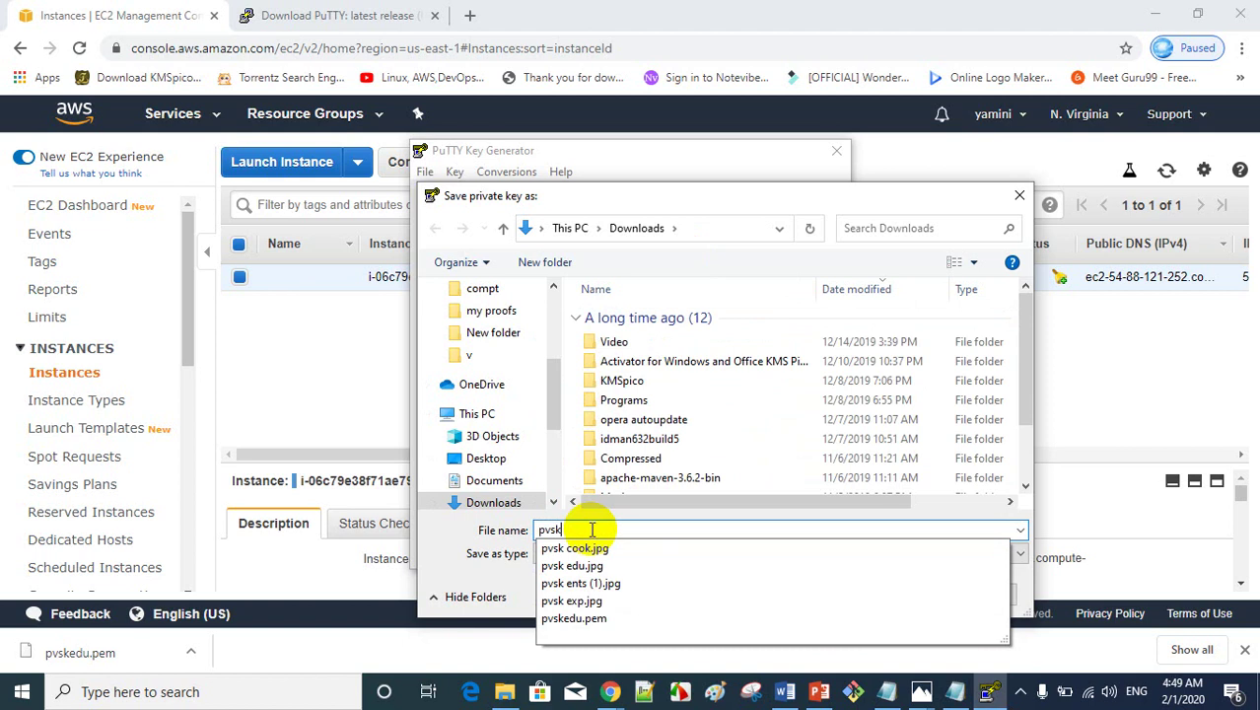
text( edu)
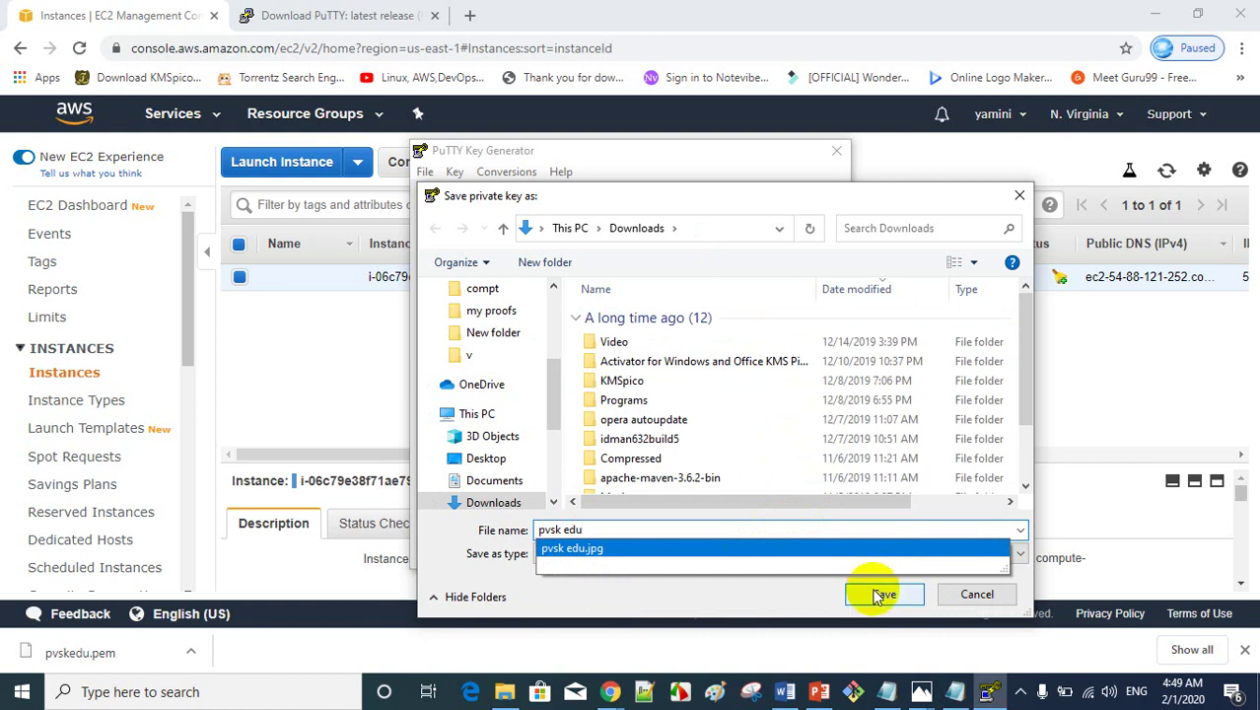
key(BackSpace)
key(BackSpace)
key(BackSpace)
key(BackSpace)
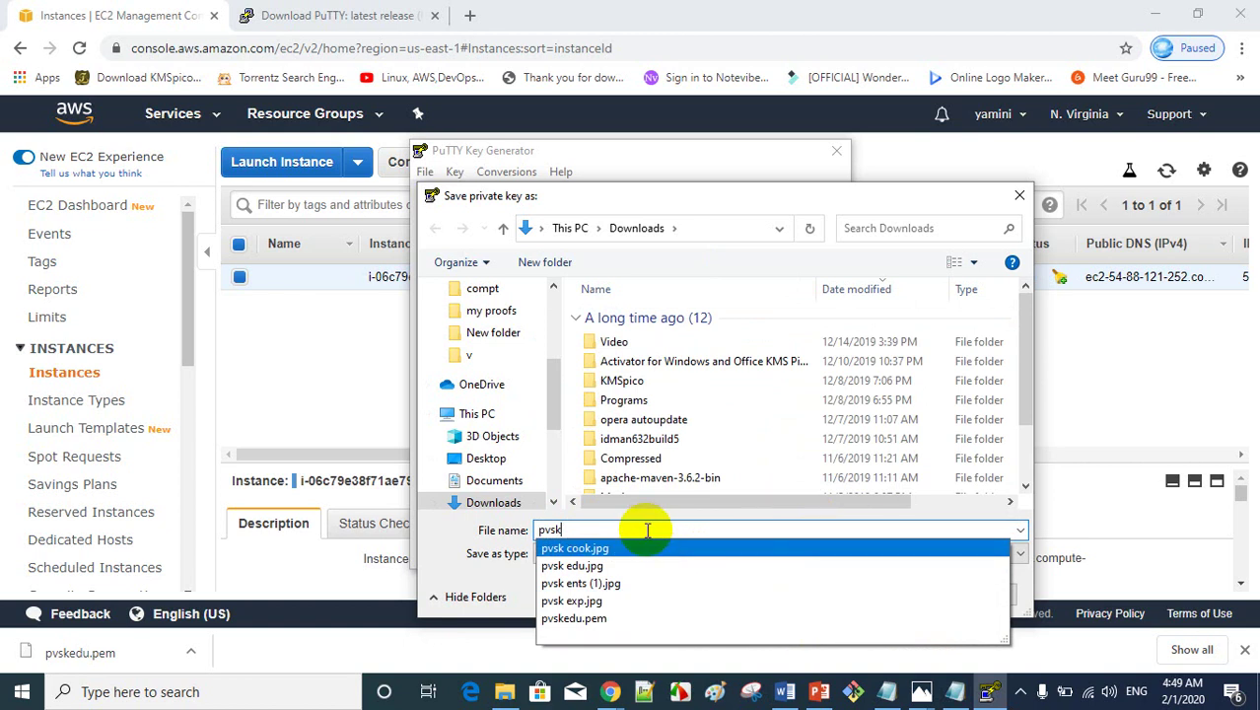
text(00)
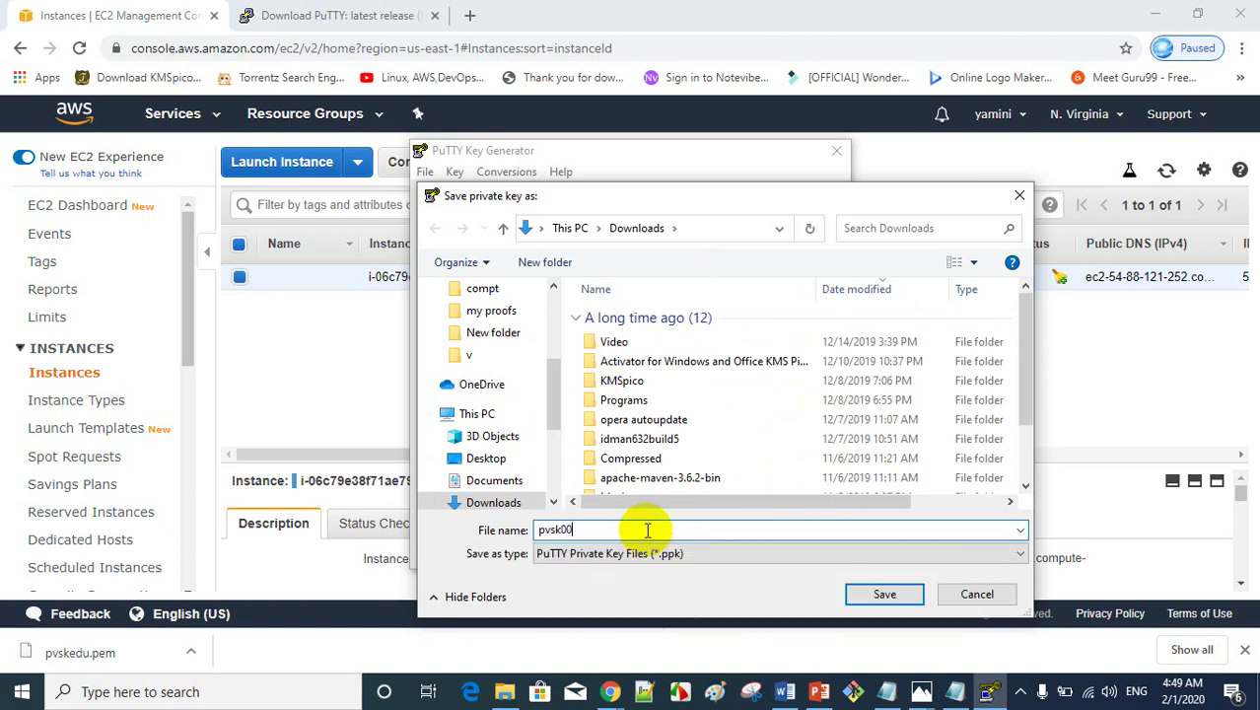
text(7)
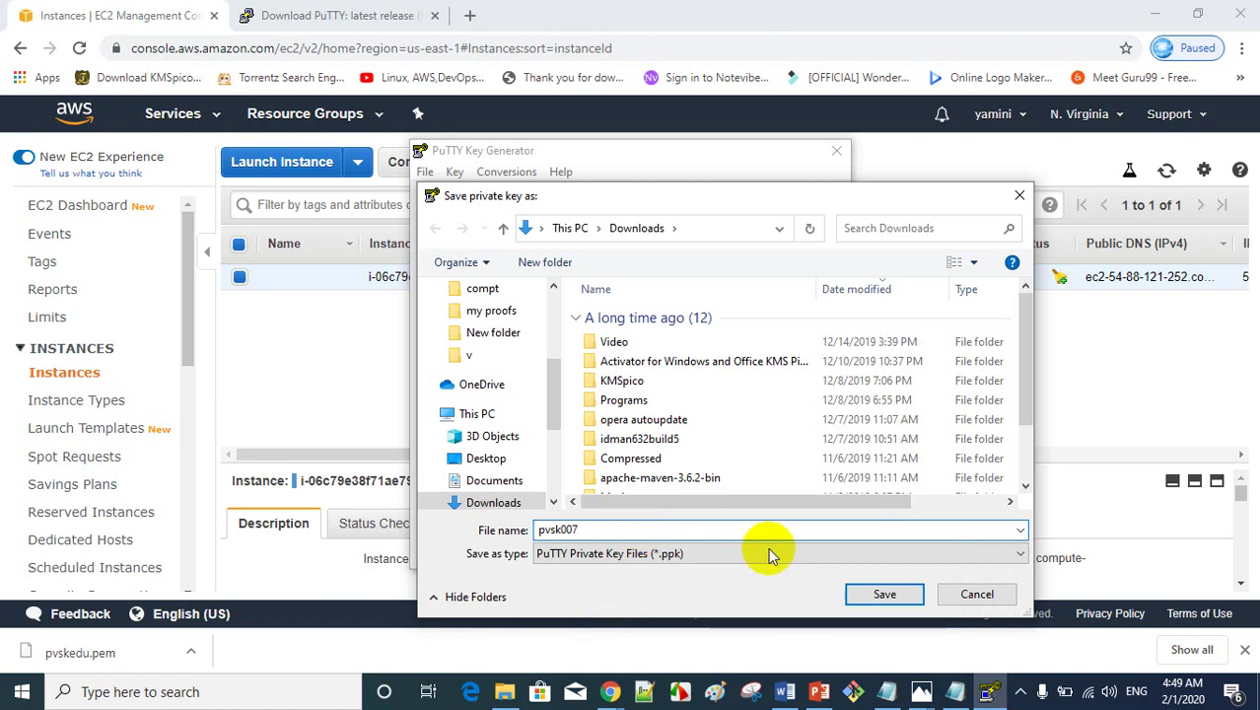
click(884, 594)
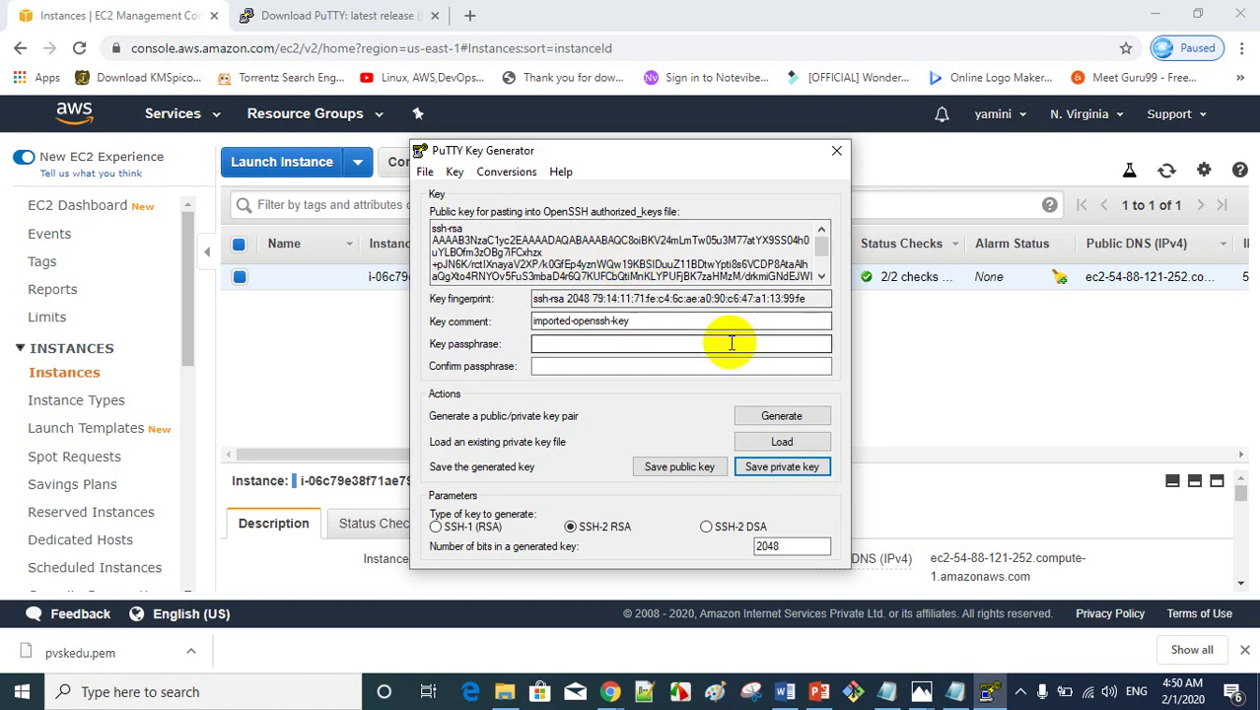
- Reopen putty-64bit-0.73-installer.msi from a Windows search for putty
click(245, 693)
text(p)
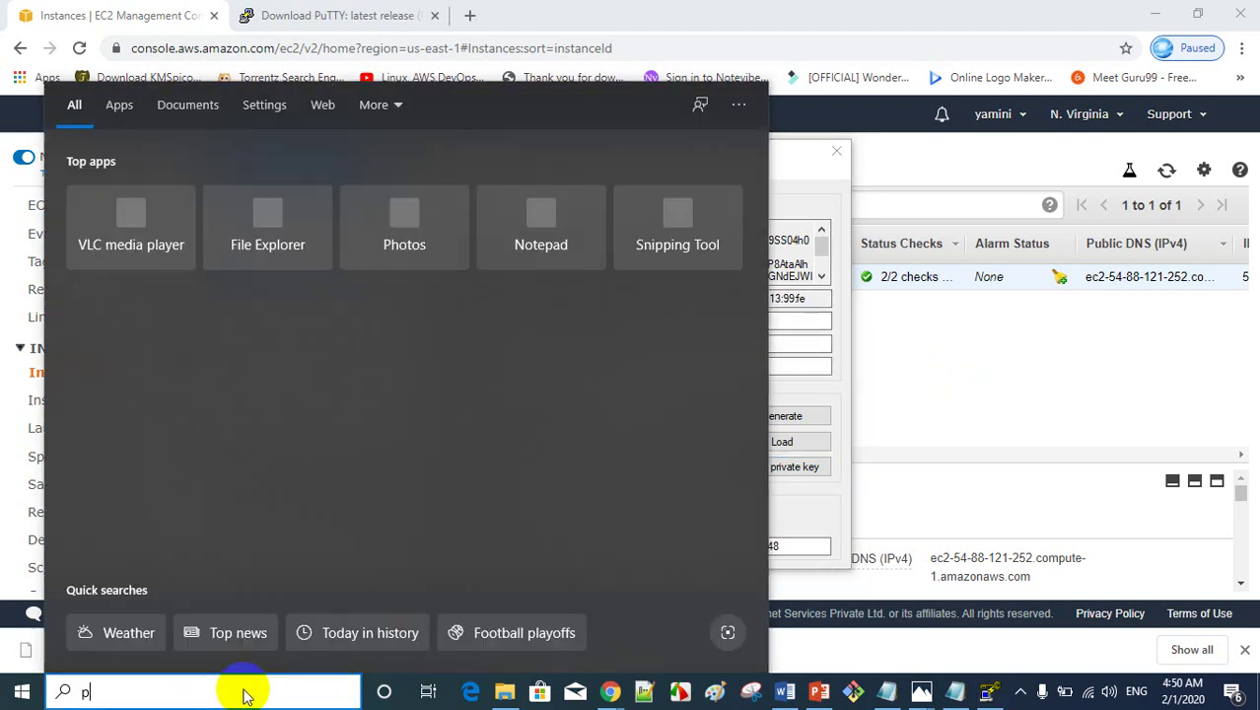
text(utty)
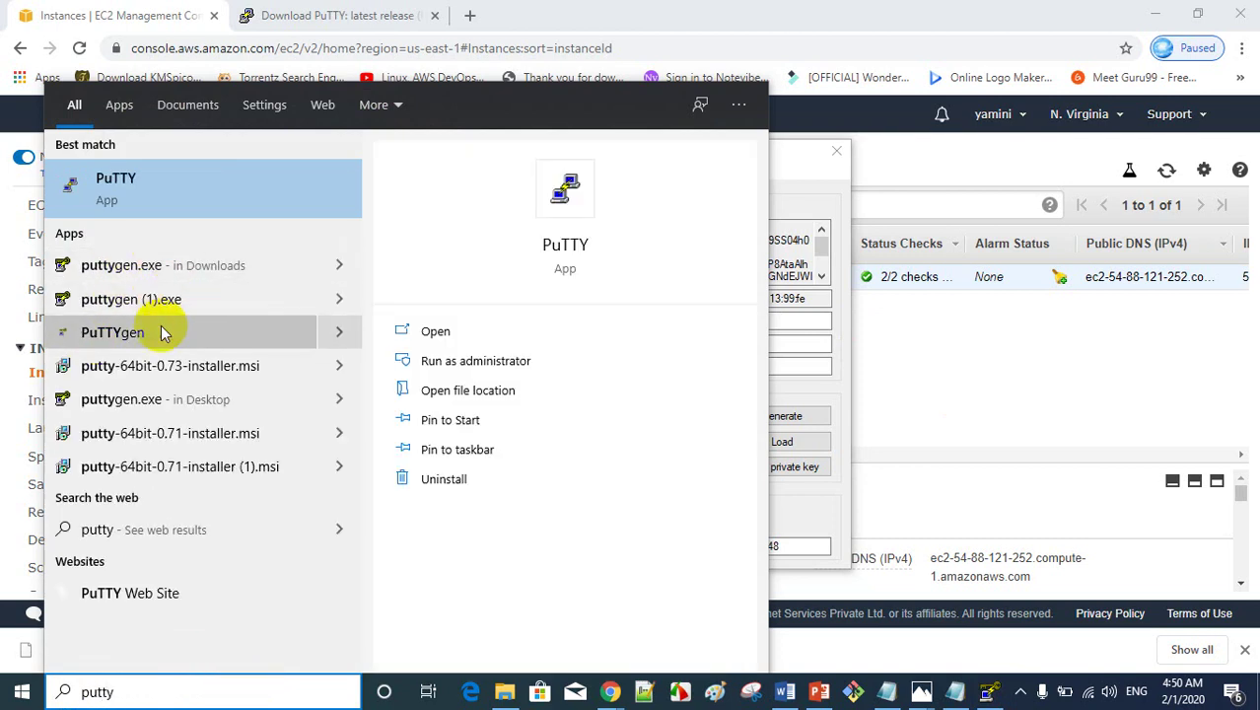
click(165, 375)
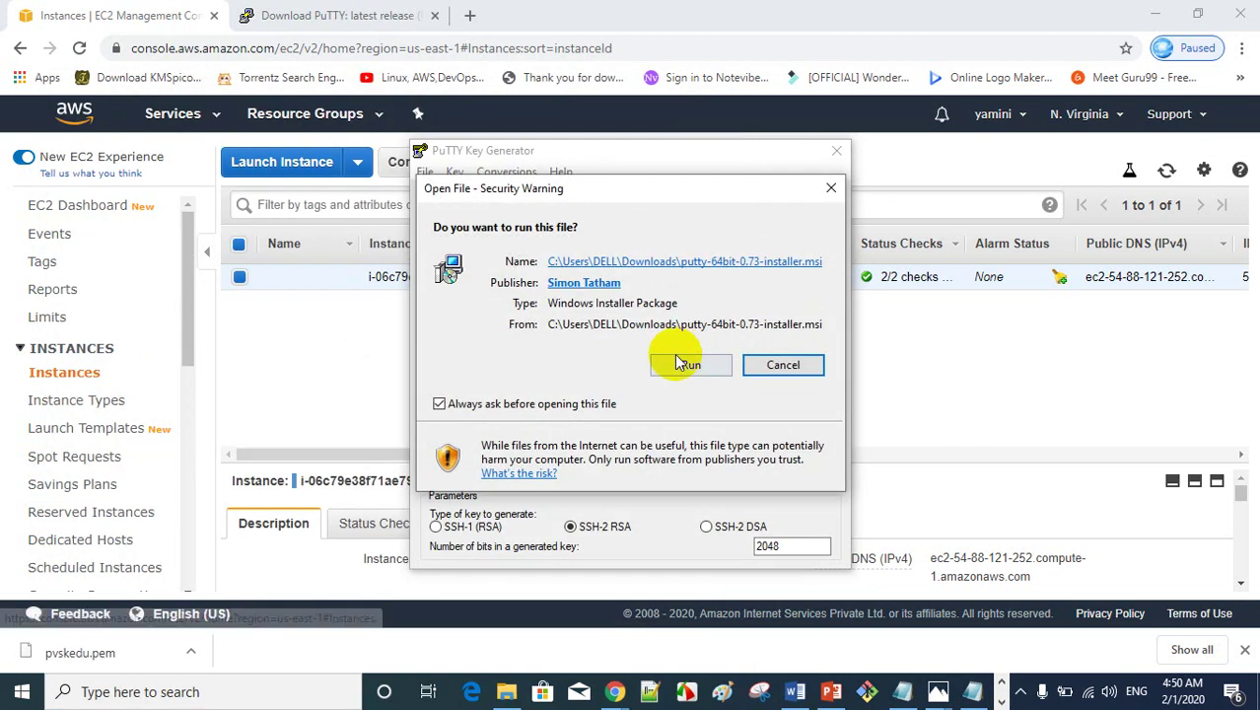
- Close PuTTY Key Generator and cancel the re-run PuTTY 0.73 setup without changes
click(676, 363)
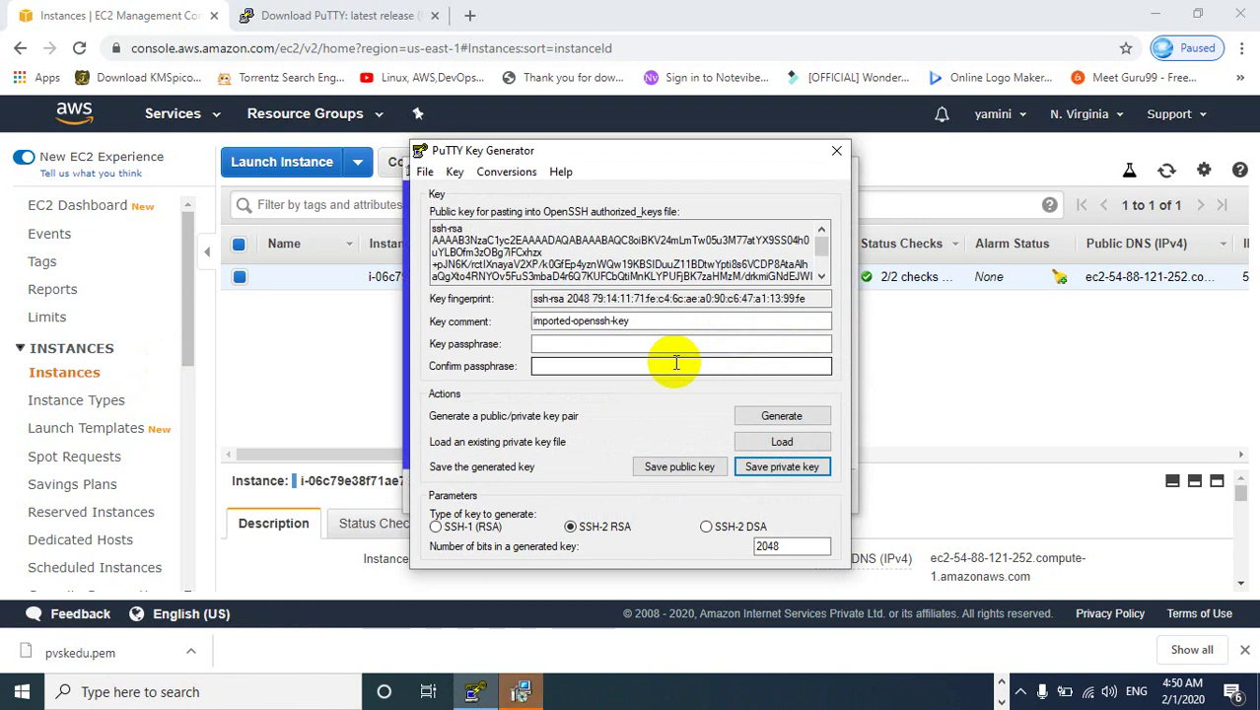
click(836, 154)
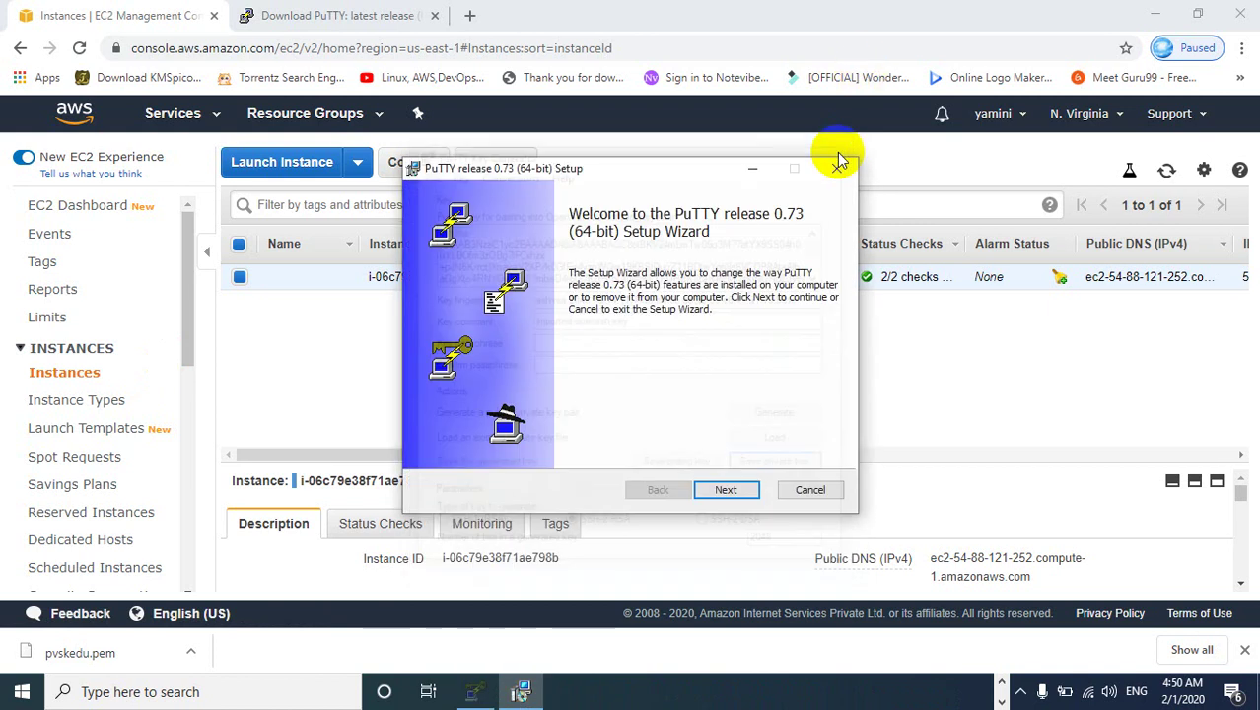
click(725, 490)
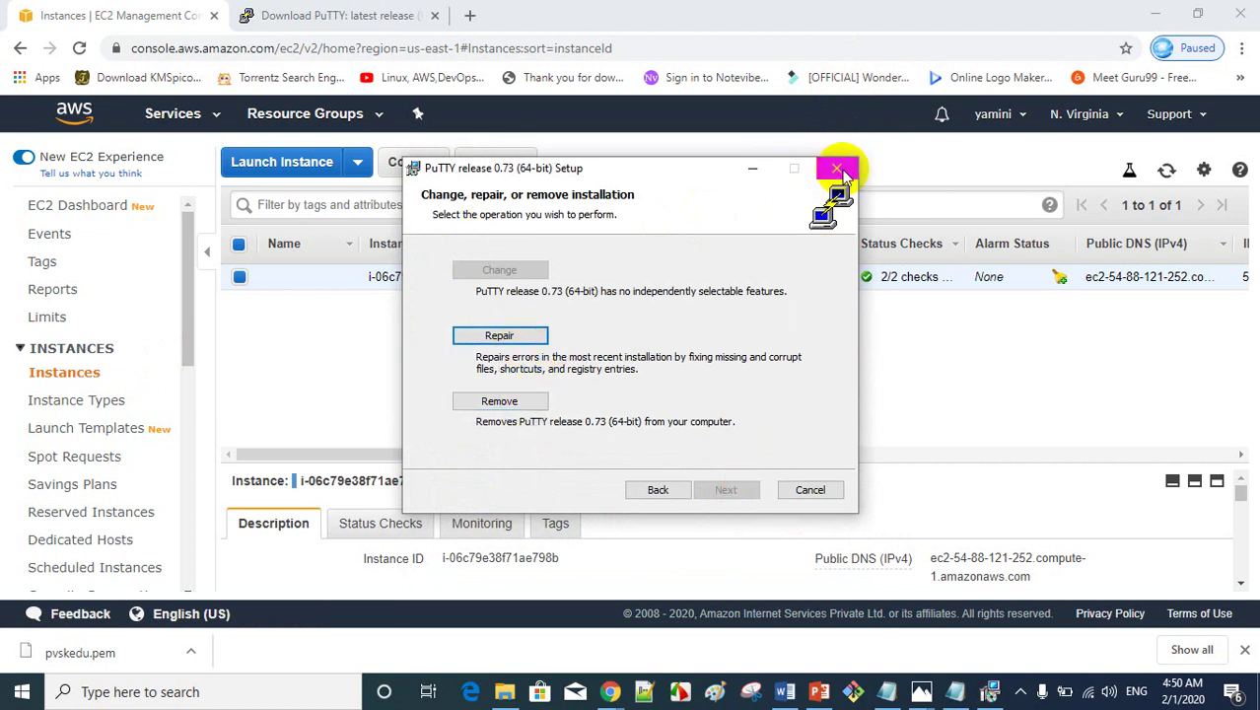
click(836, 169)
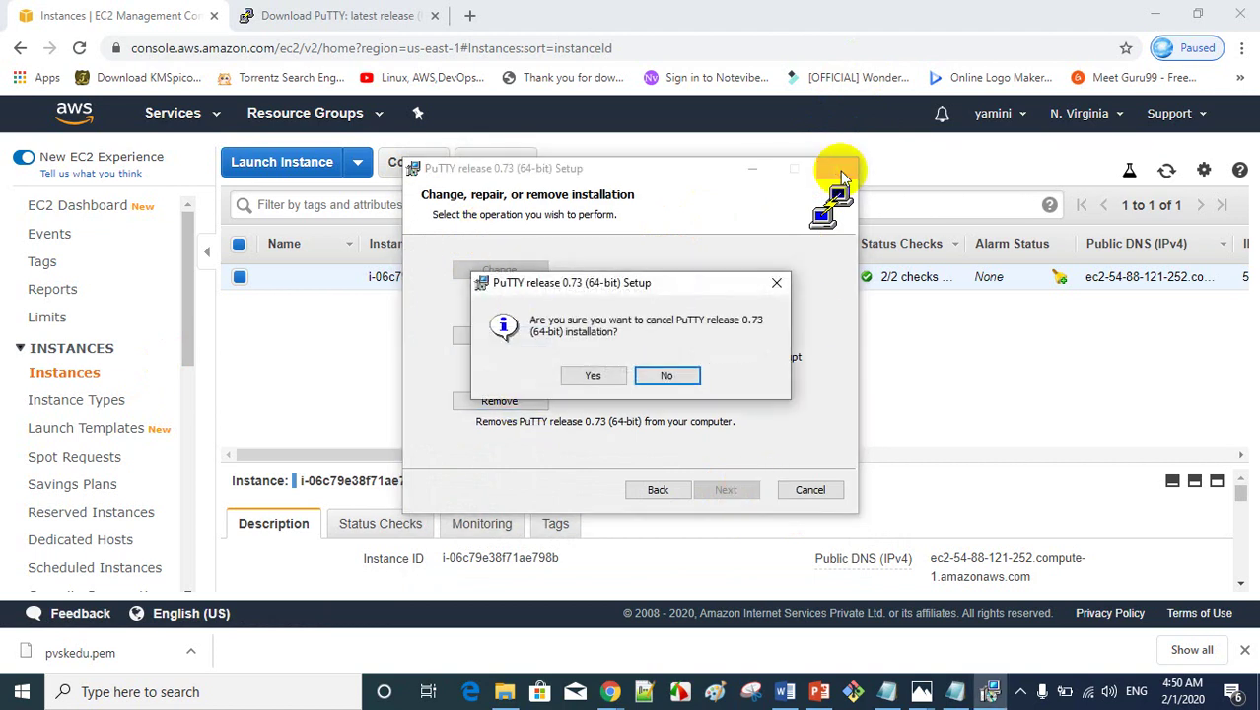
click(576, 375)
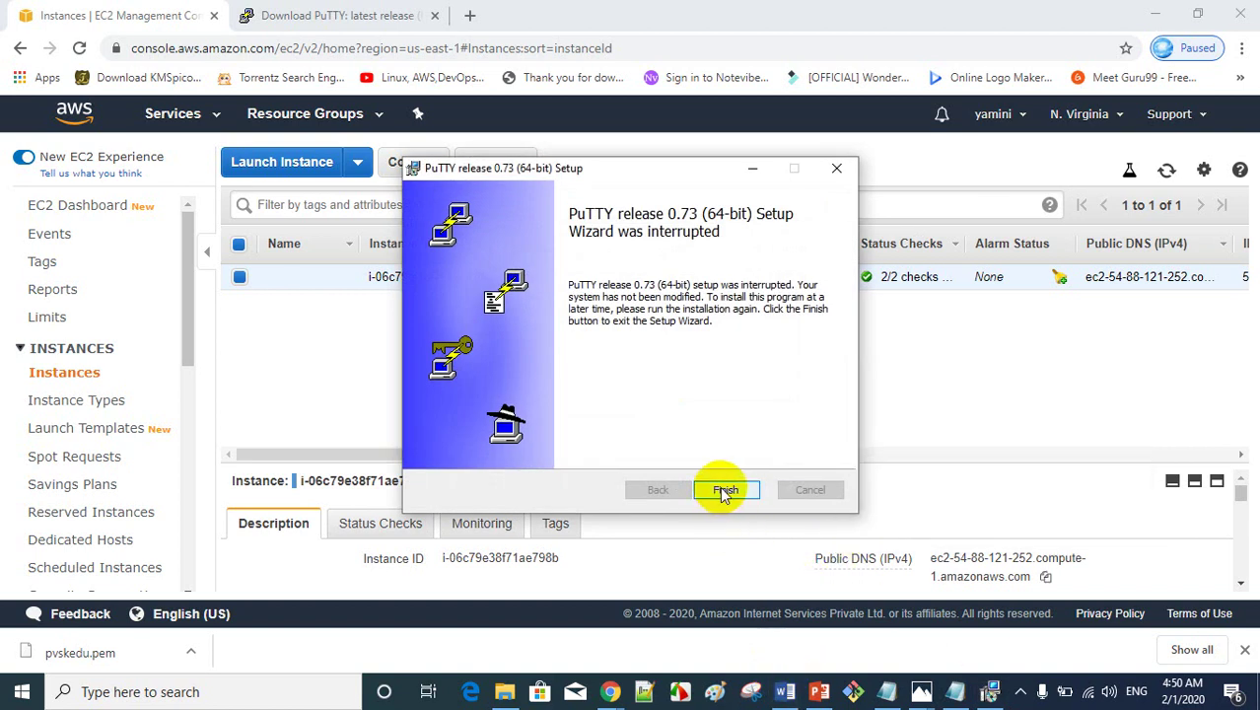
click(723, 491)
- Launch the PuTTY app from a Windows search for putty
click(180, 691)
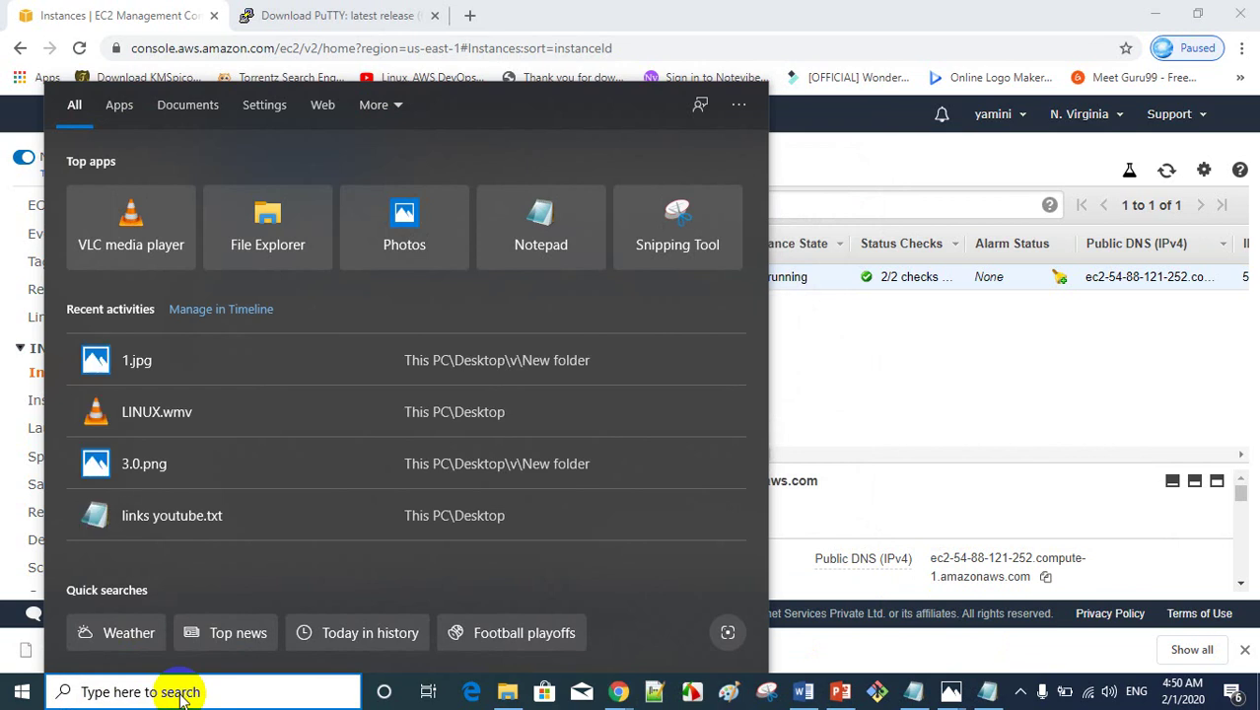
text(putt)
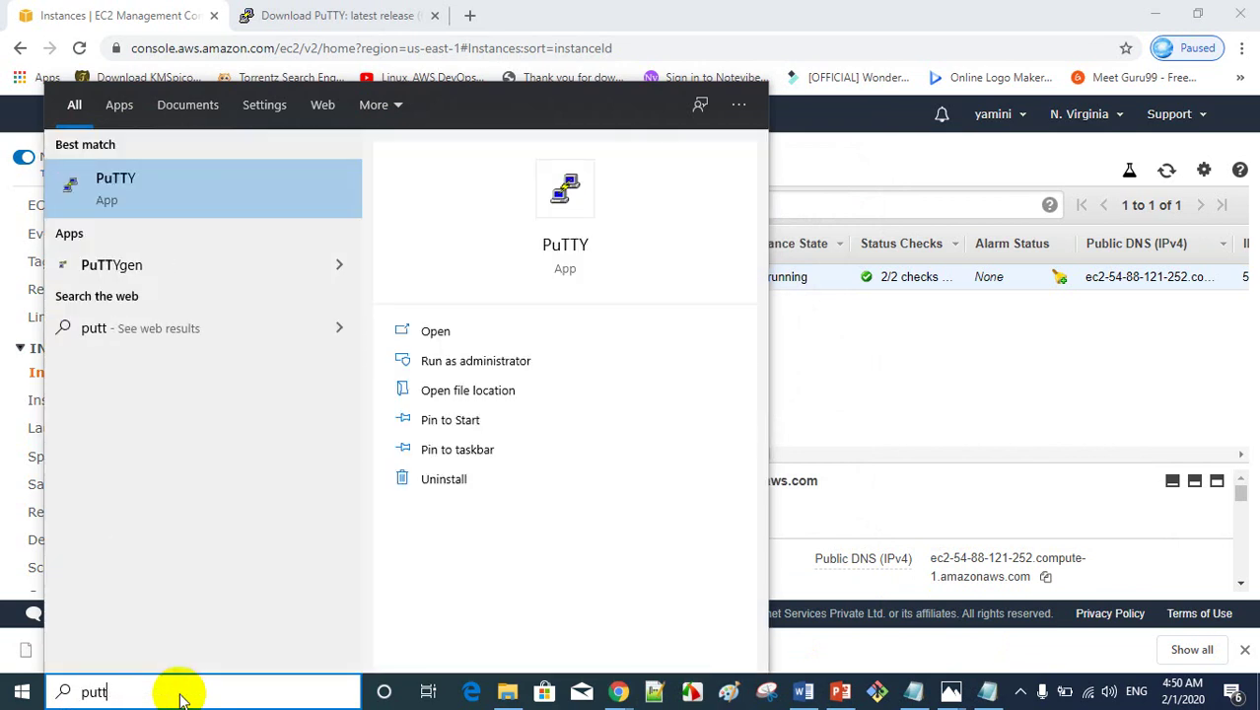
text(y)
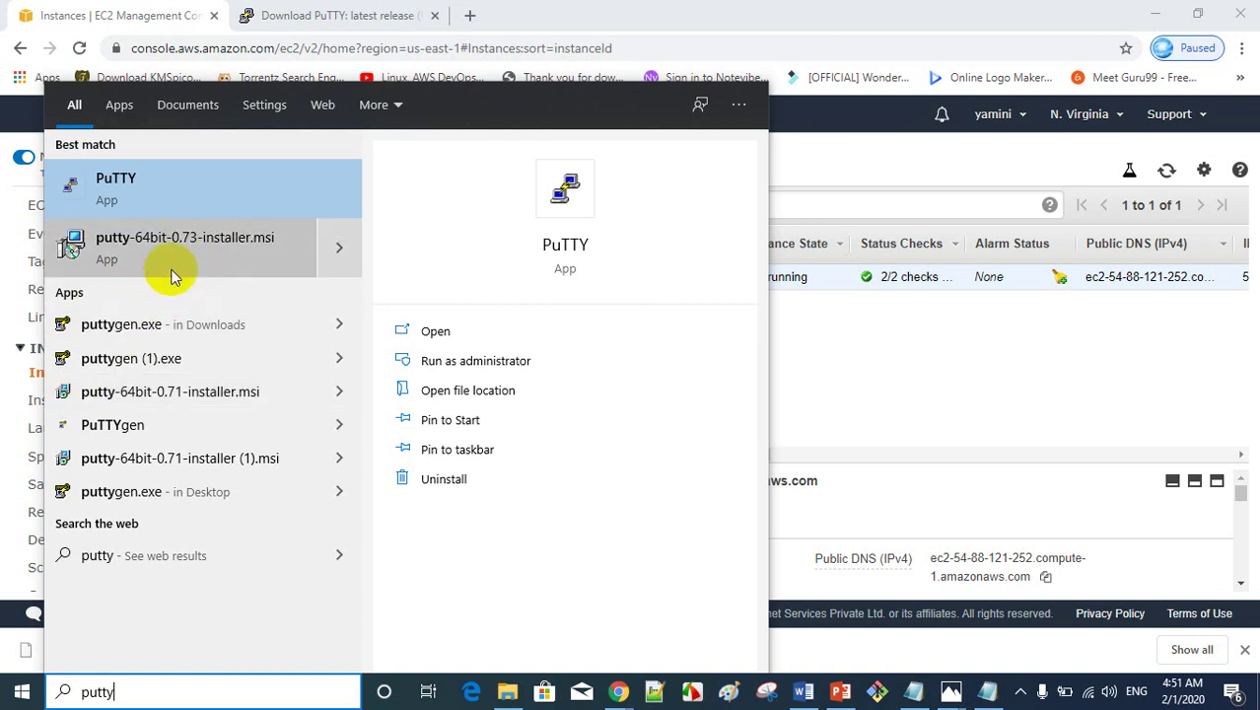
click(115, 182)
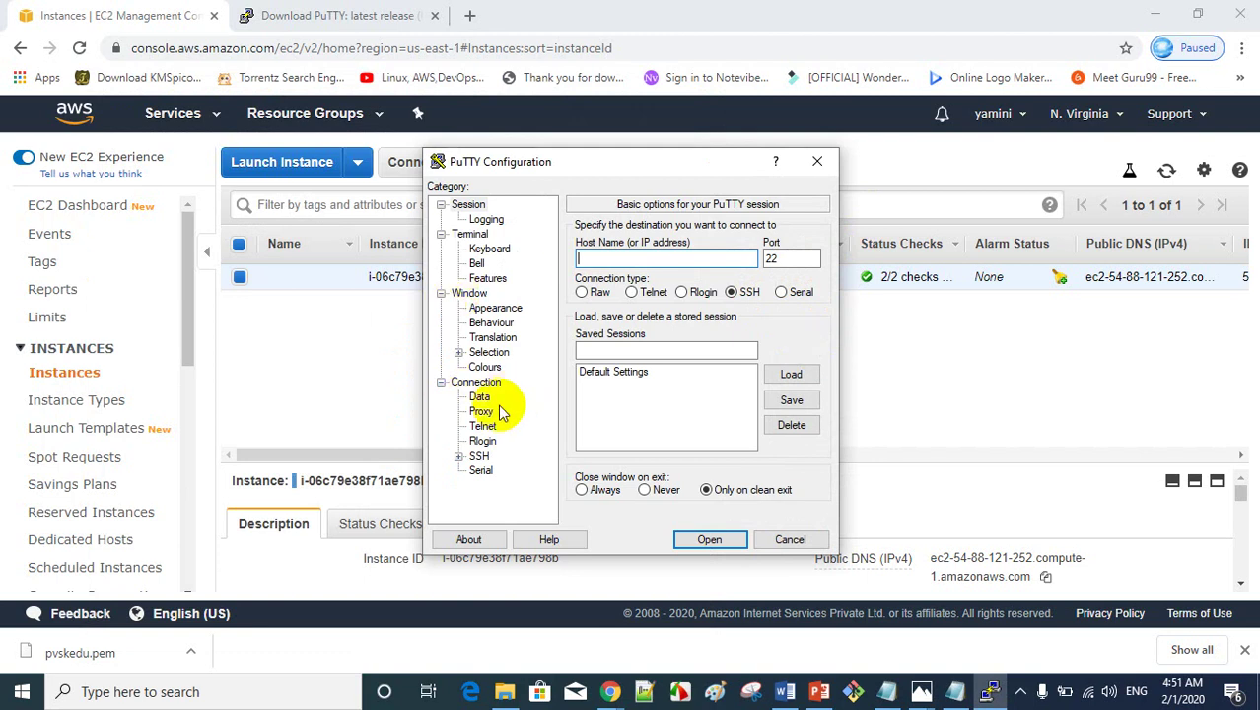
- Select pvsk007 from Downloads as the SSH auth private key, then cancel without connecting
click(479, 456)
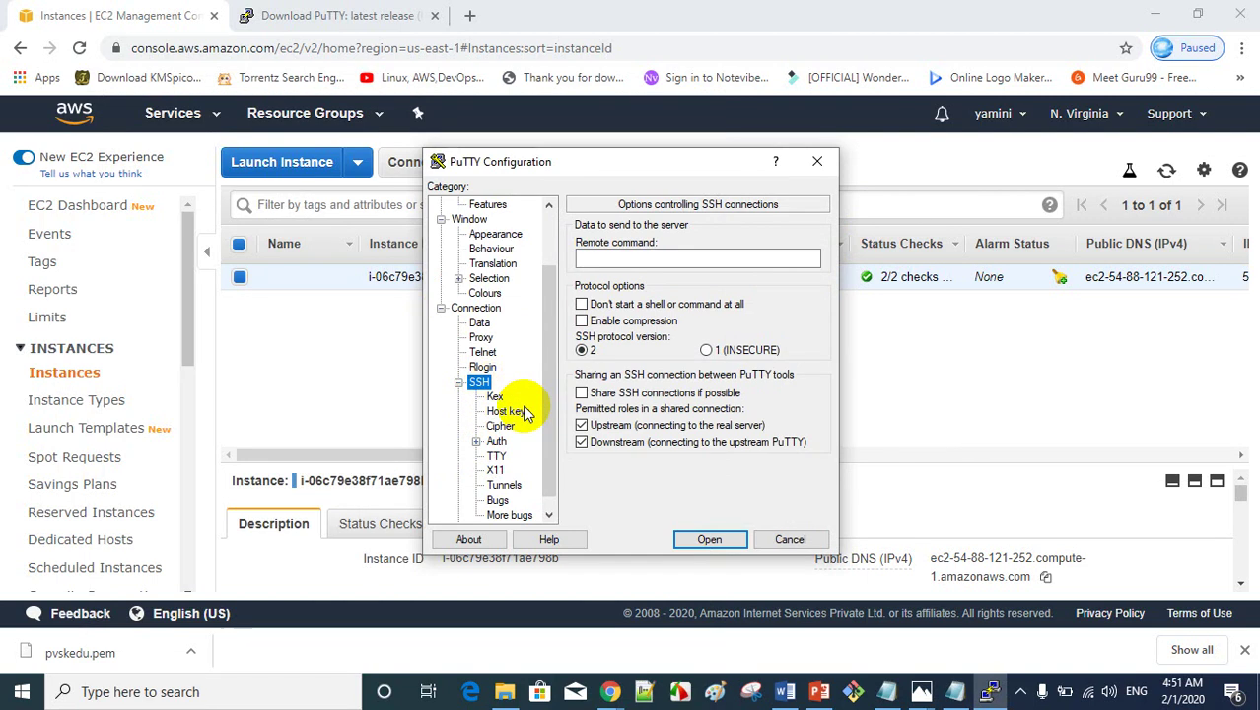
click(496, 441)
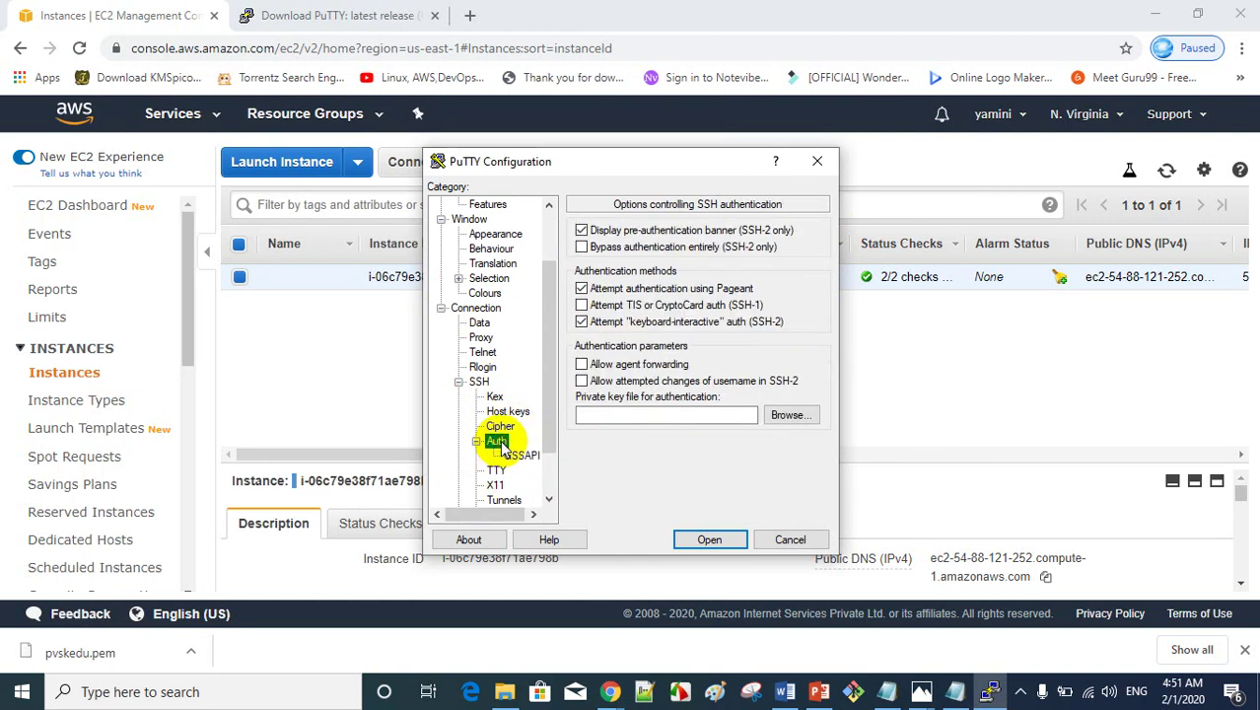
click(794, 415)
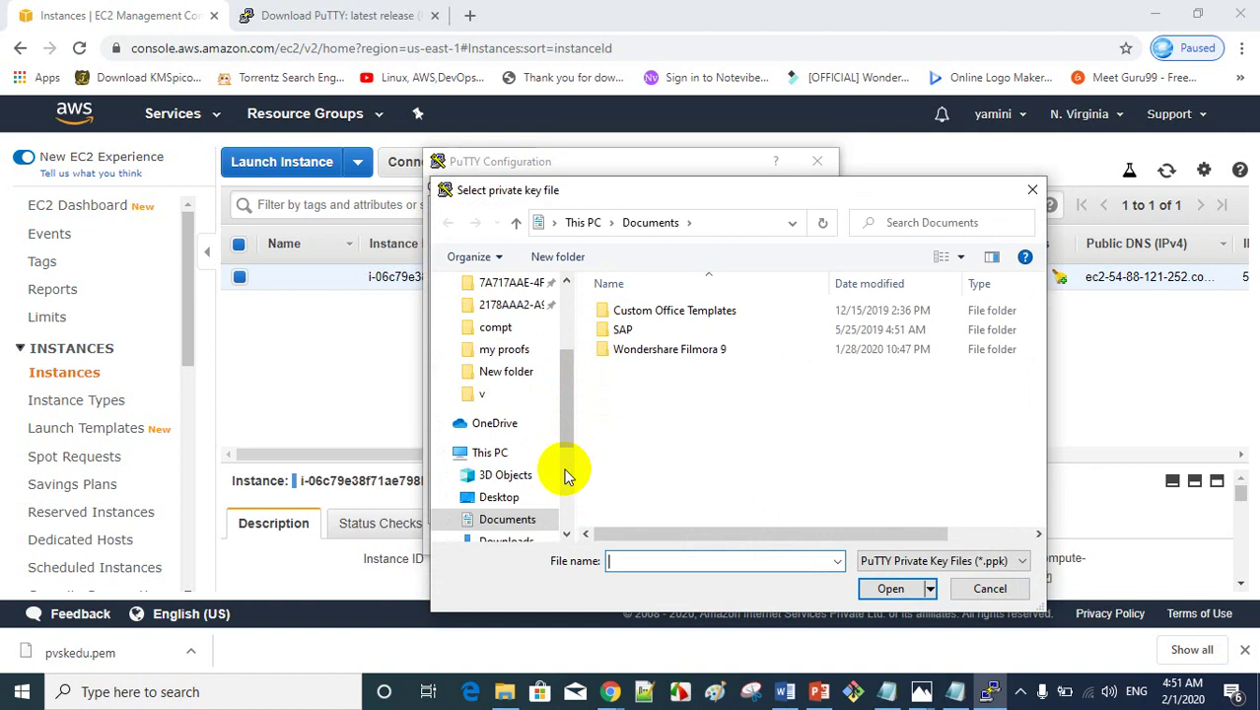
click(567, 342)
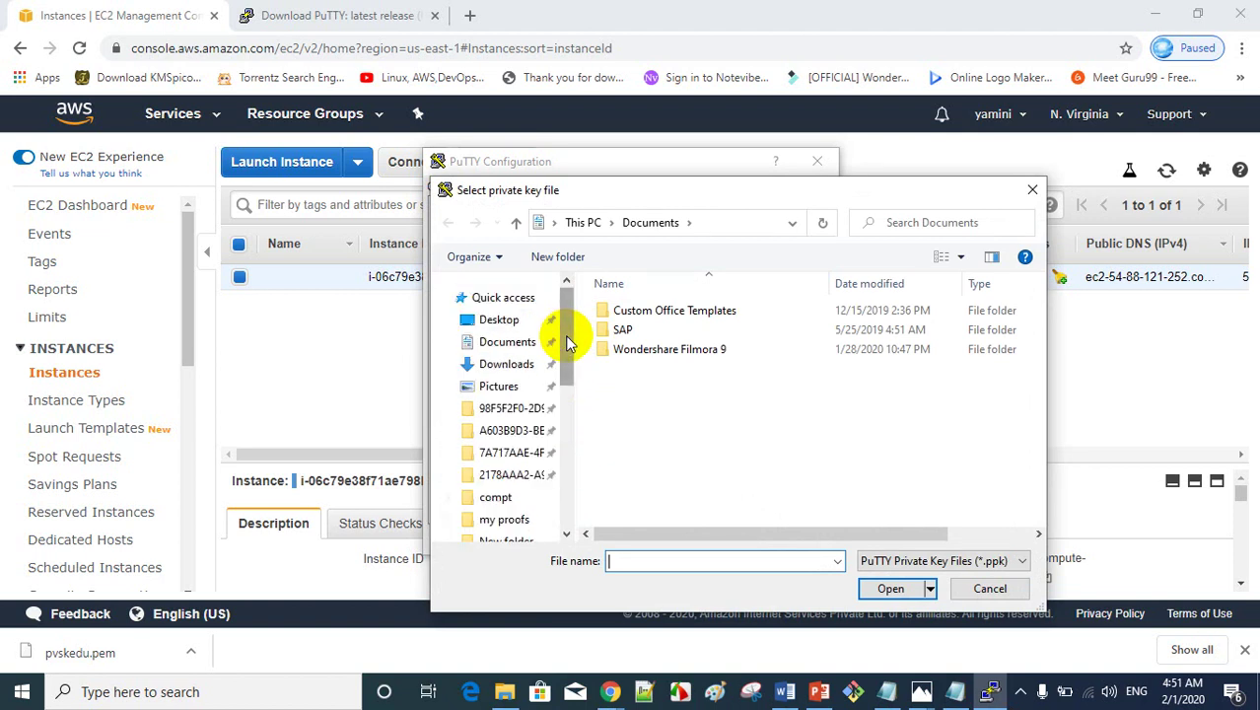
click(503, 365)
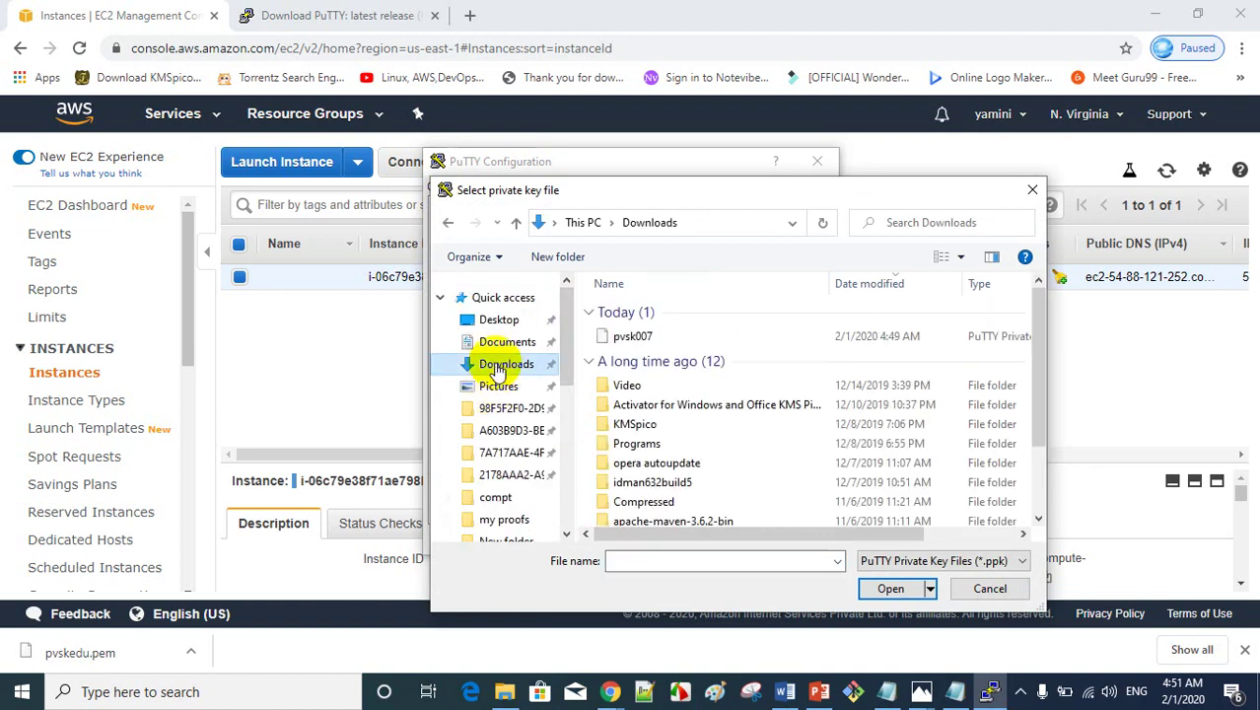
click(652, 340)
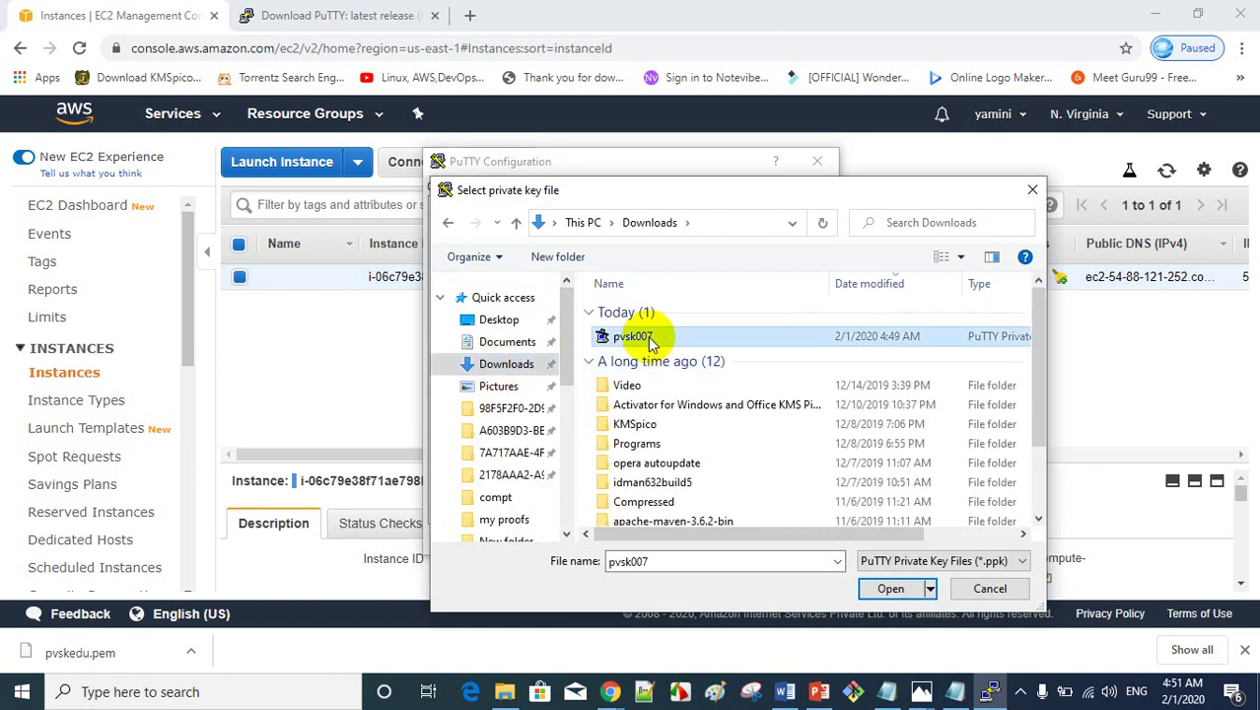
click(877, 589)
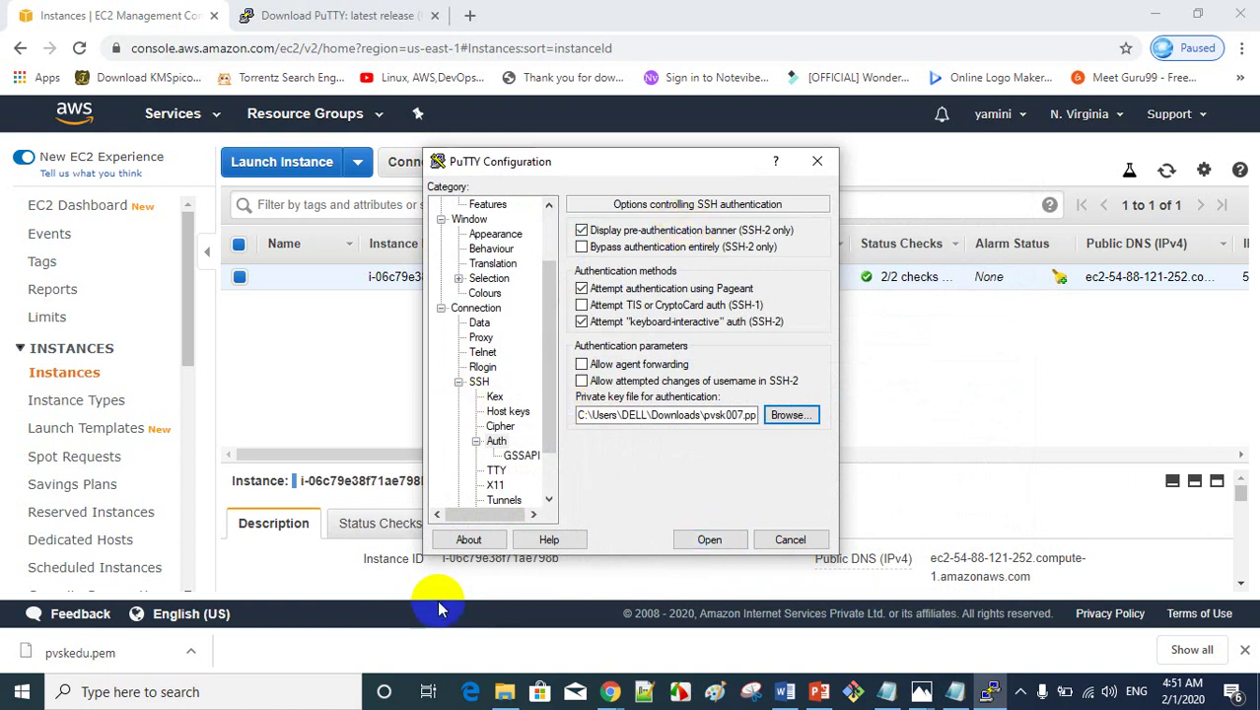
click(794, 541)
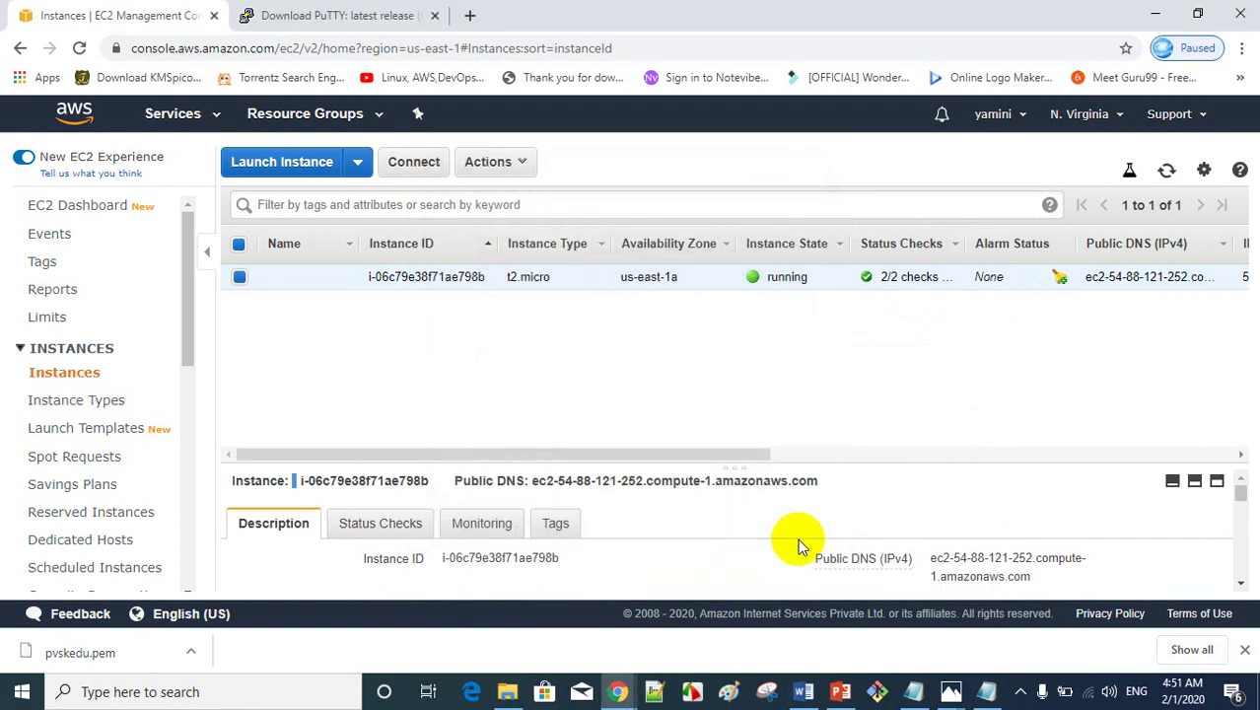
- Search for 'putty' in Windows and launch PuTTY again
click(219, 695)
text(p)
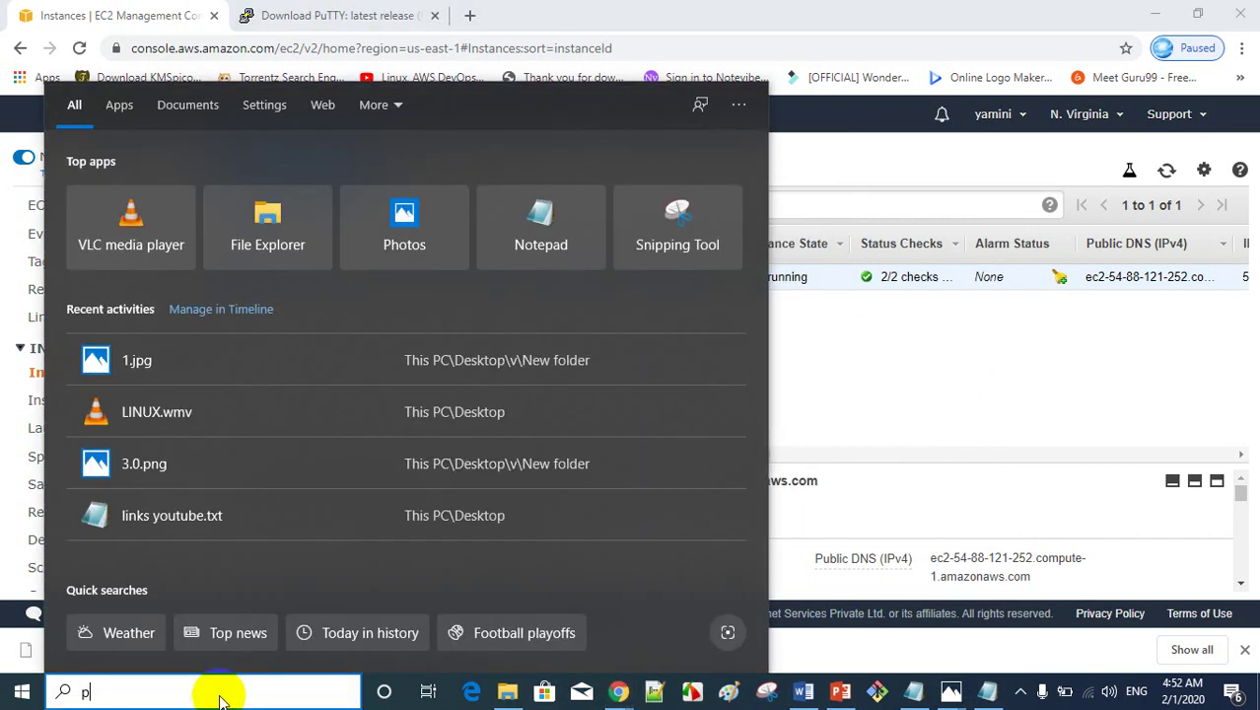
text(utty)
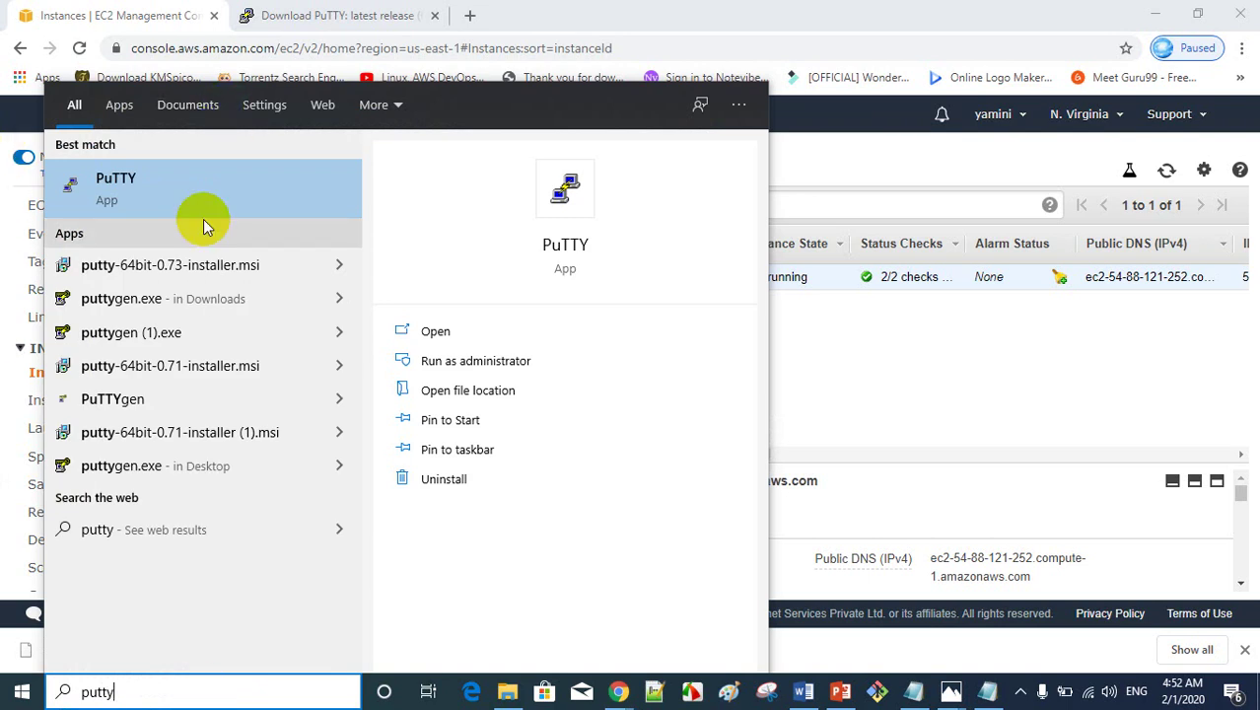
click(215, 198)
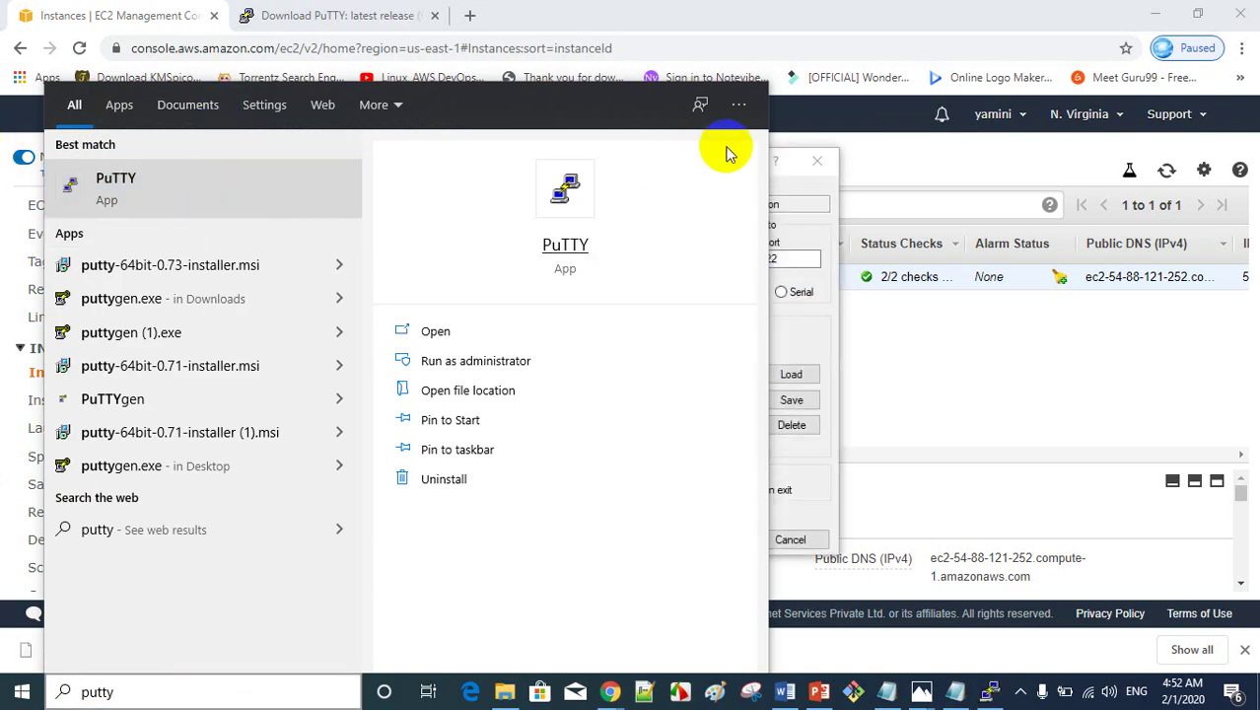
click(833, 325)
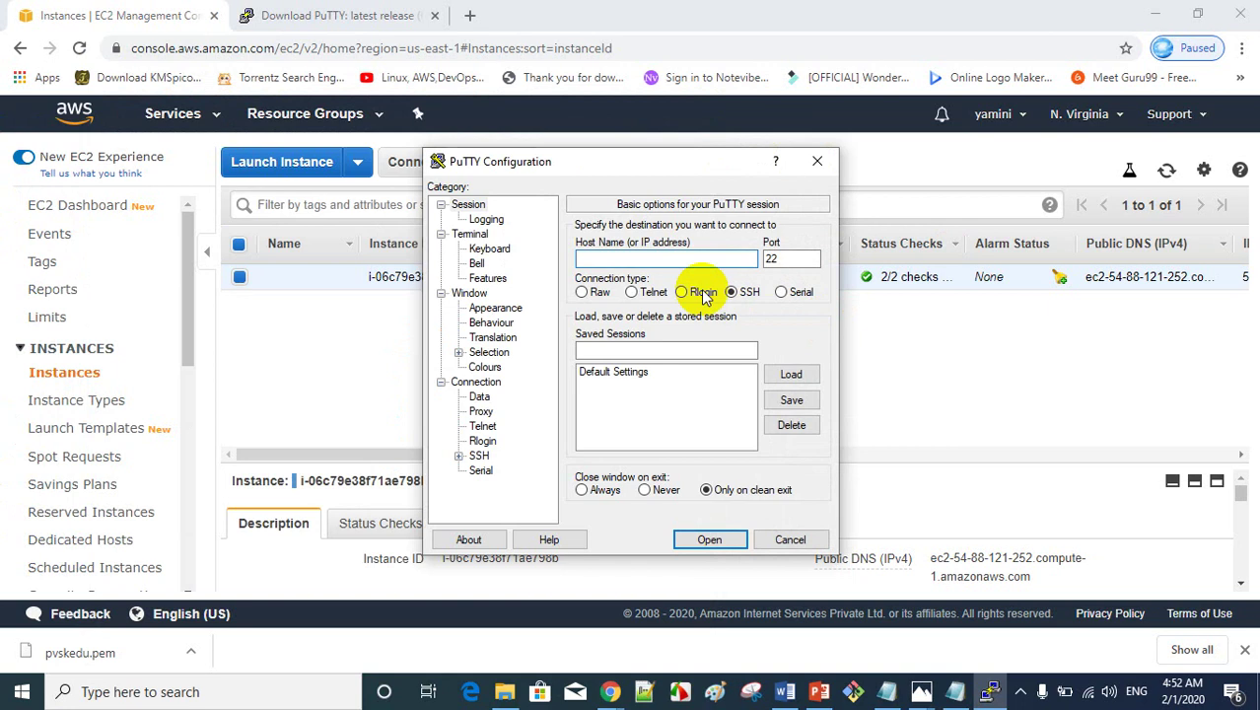
- Copy the instance's public DNS from the EC2 page and paste it as PuTTY's Host Name
click(1001, 351)
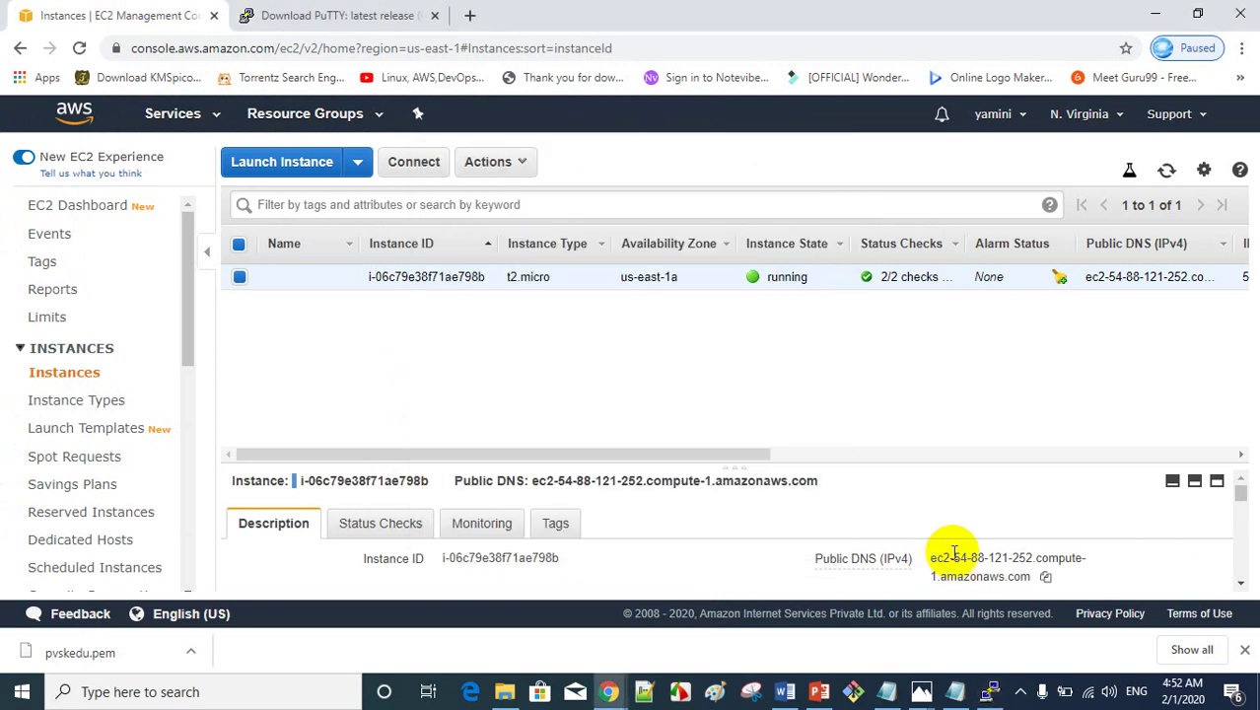
mouse_move(932, 562)
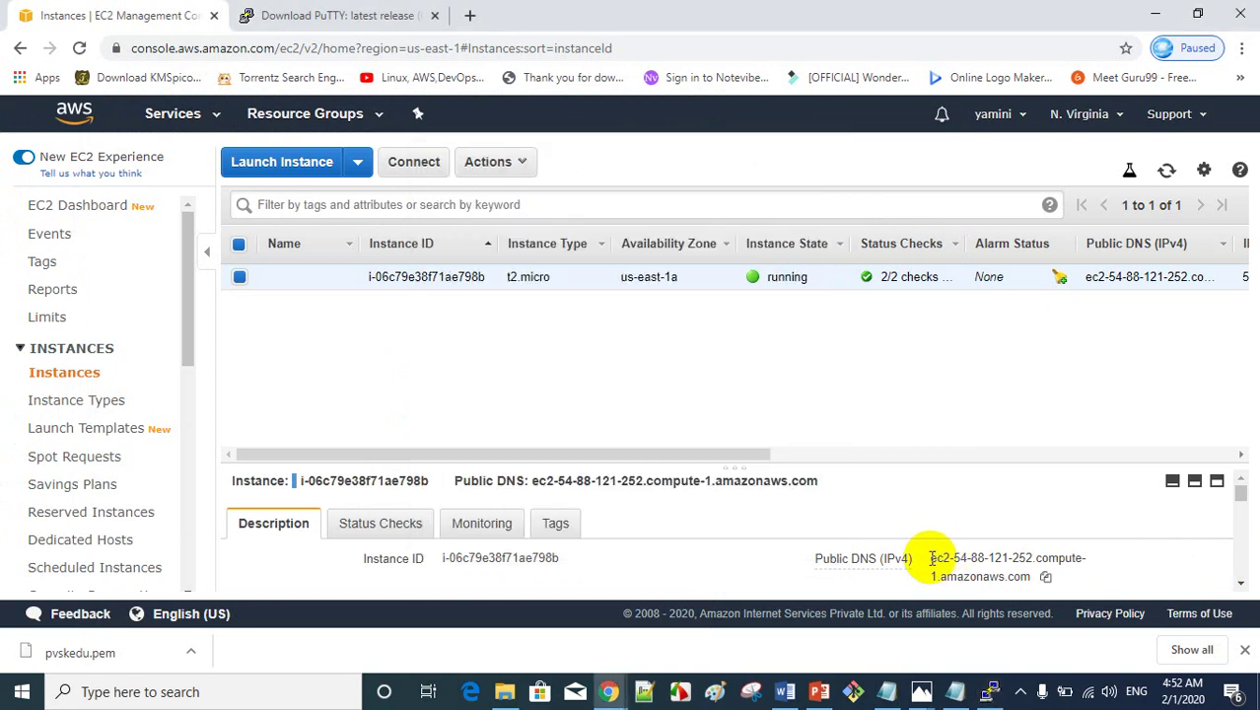
drag(931, 559, 1042, 577)
key(ctrl+c)
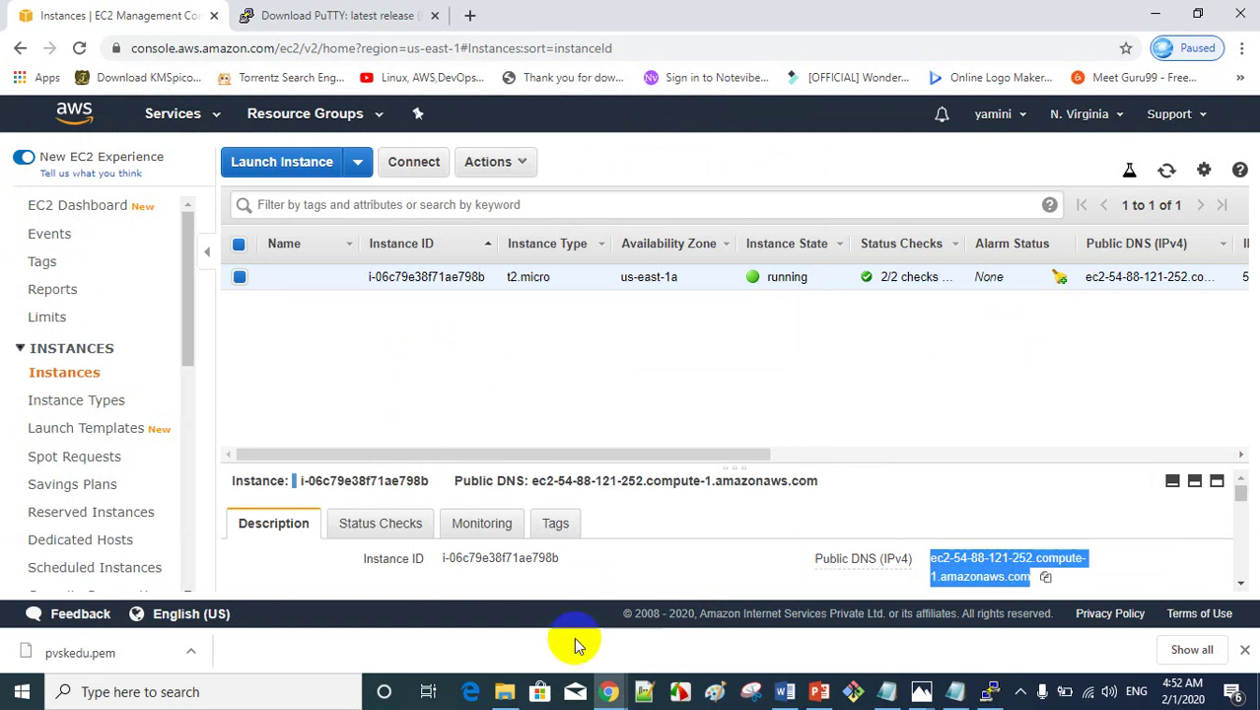
mouse_move(611, 696)
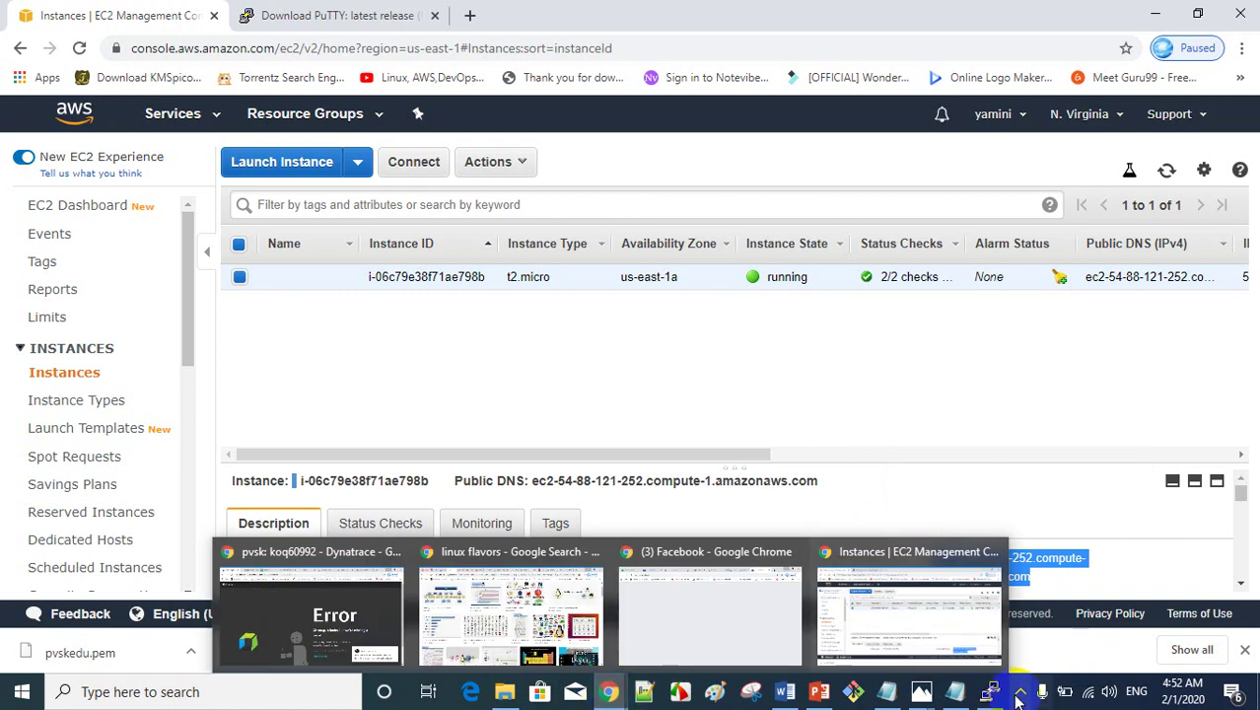
mouse_move(993, 696)
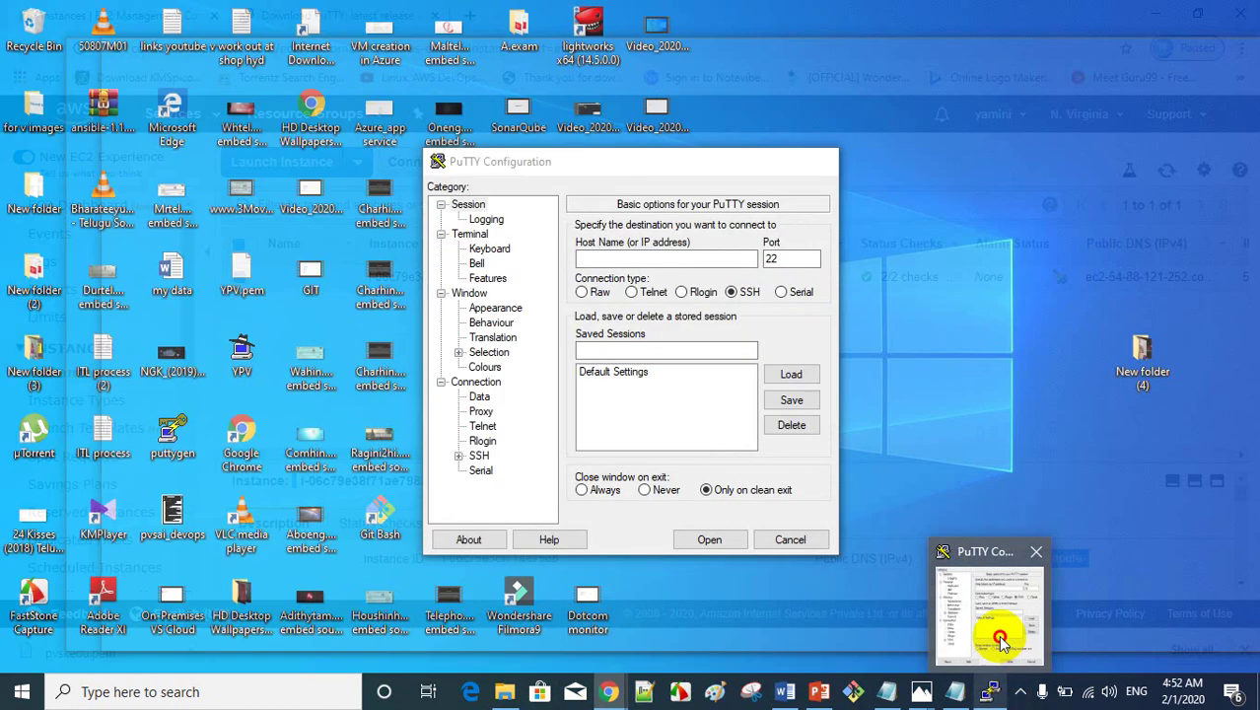
click(991, 636)
click(731, 261)
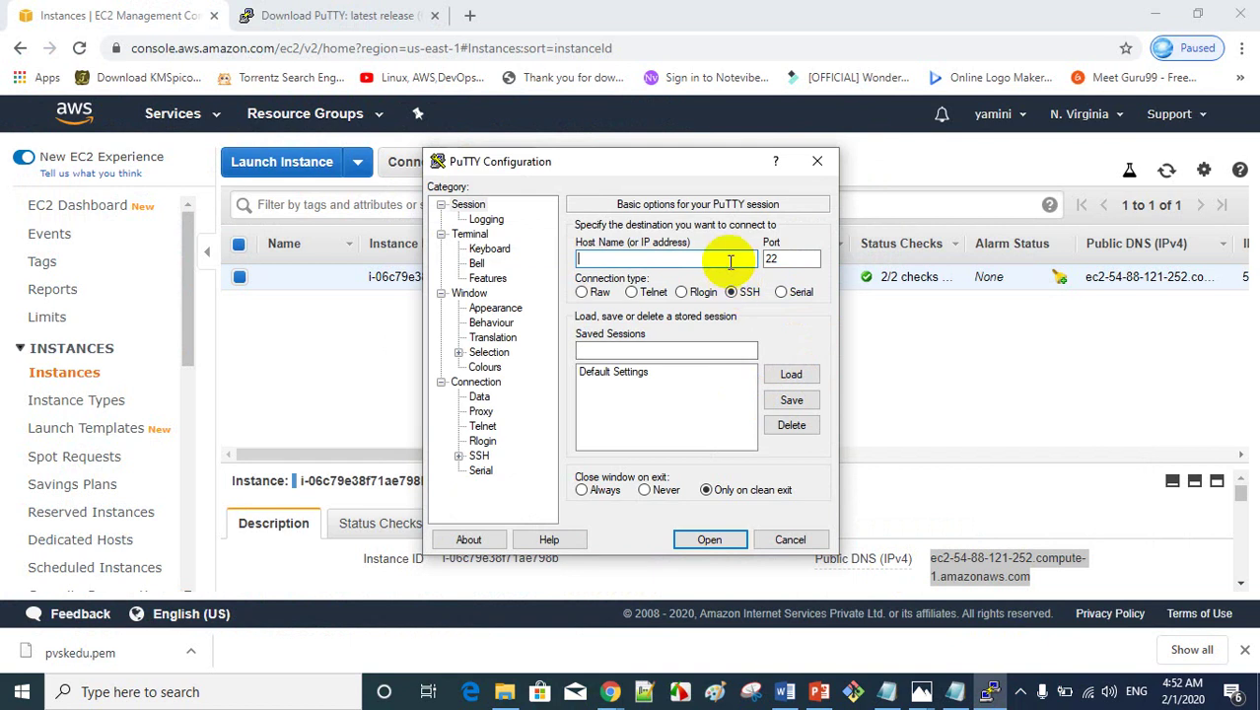
key(ctrl+v)
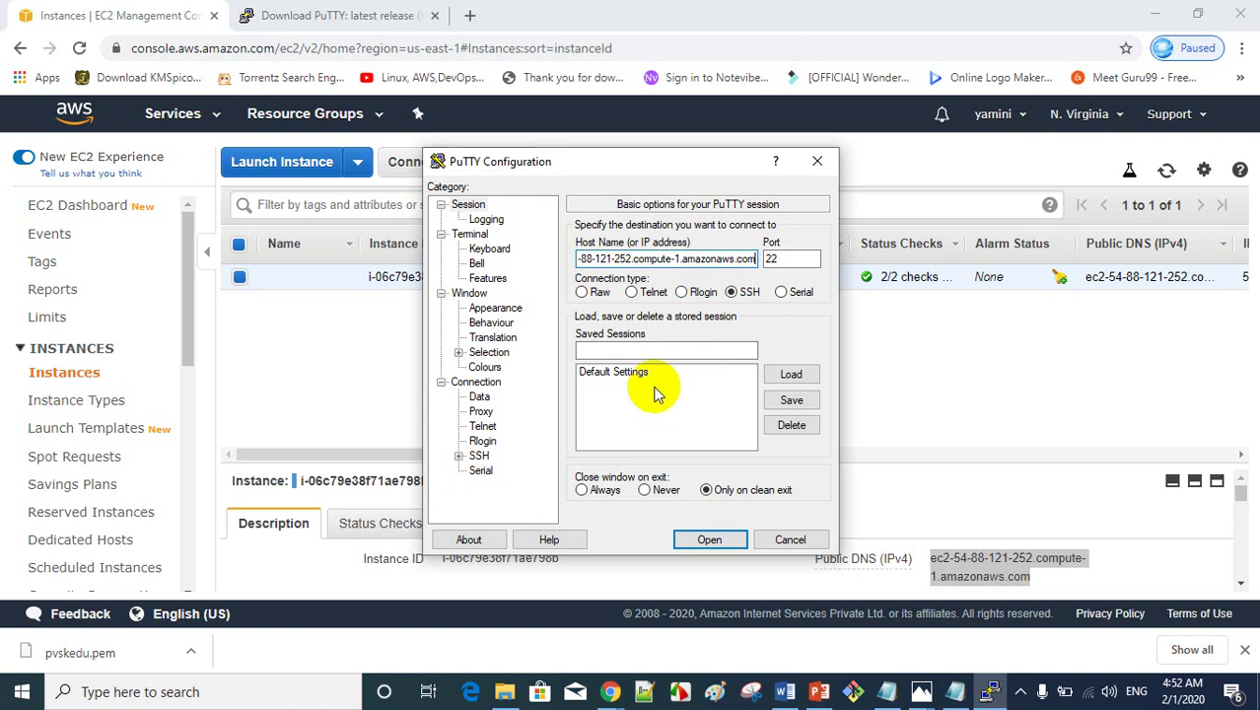
- Load pvsk007.ppk as the SSH auth private key and open the connection to the instance
double_click(477, 456)
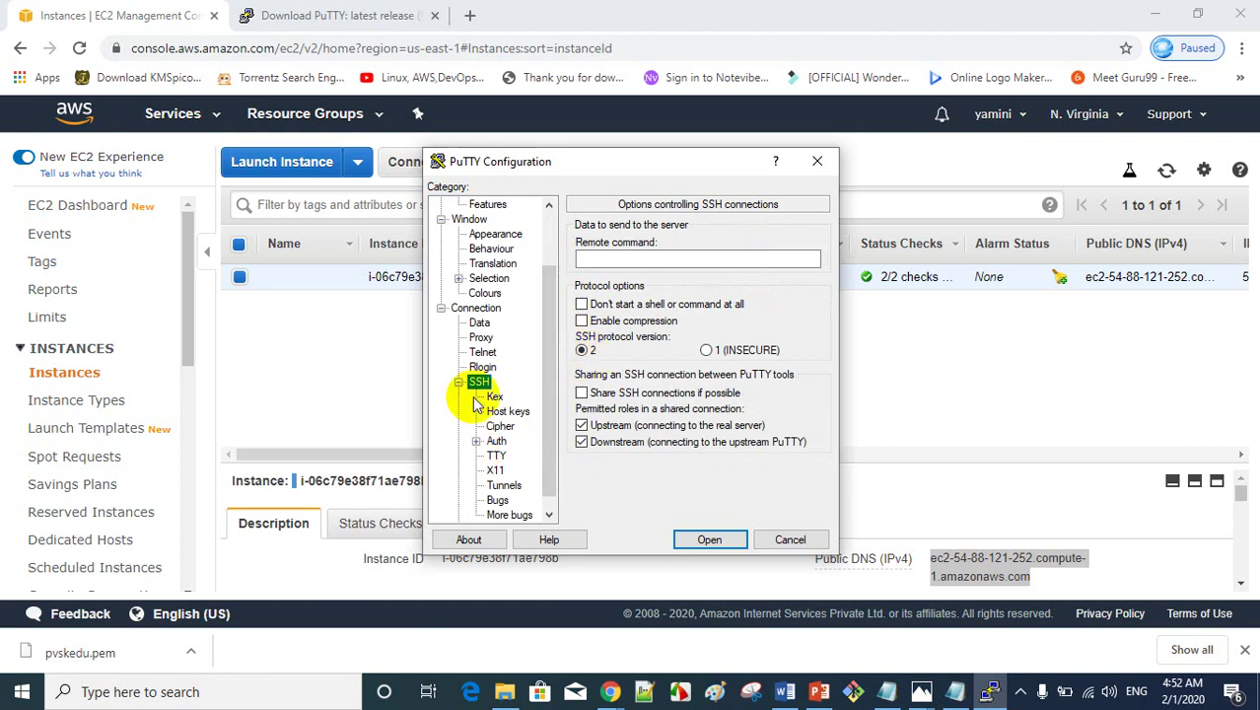
double_click(493, 442)
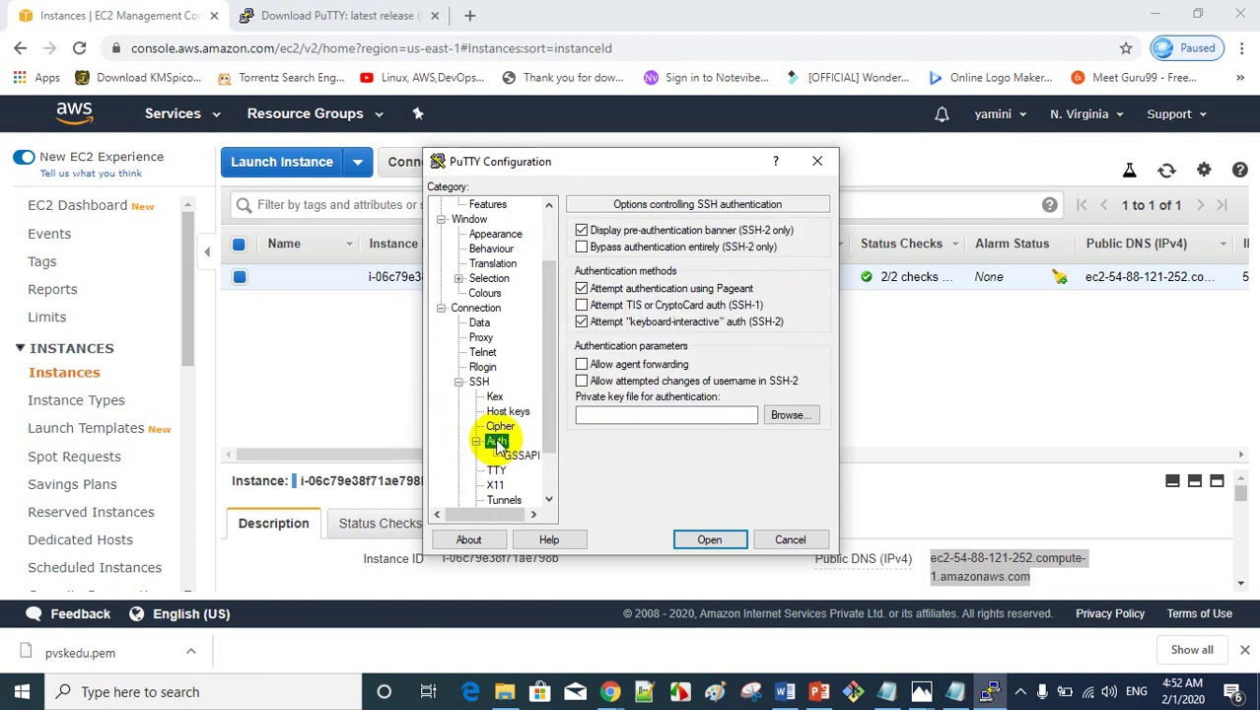
click(788, 415)
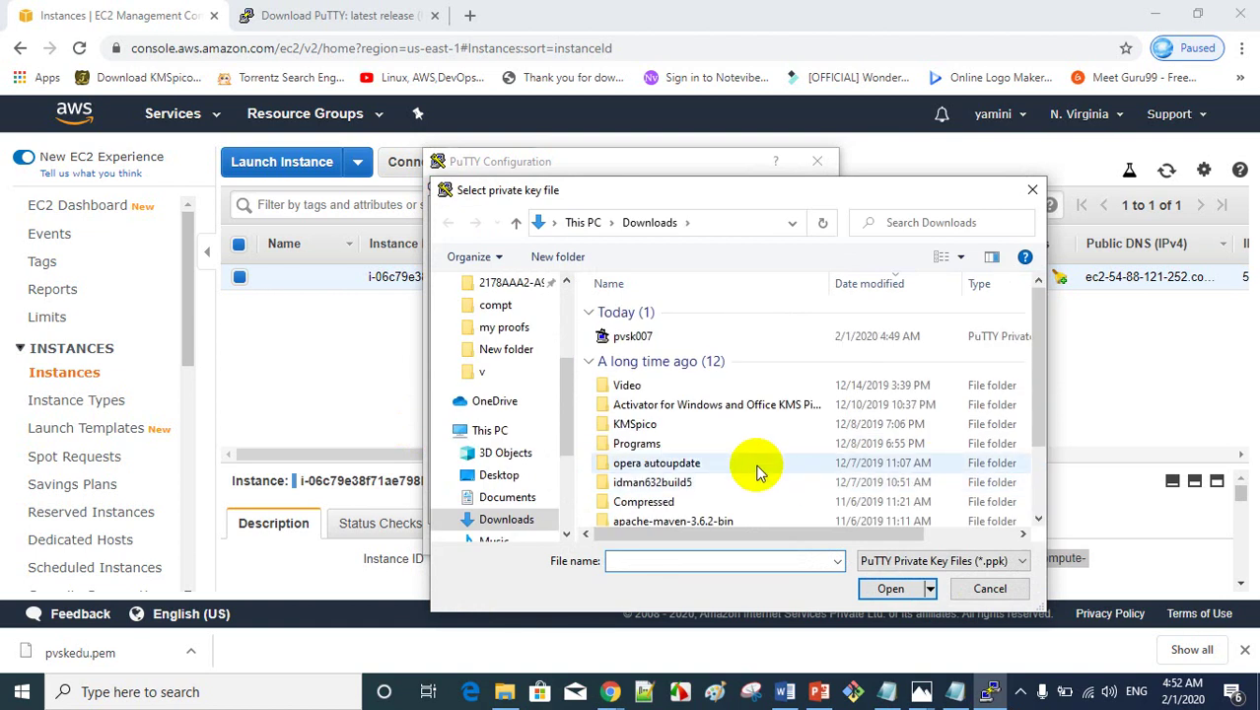
click(616, 337)
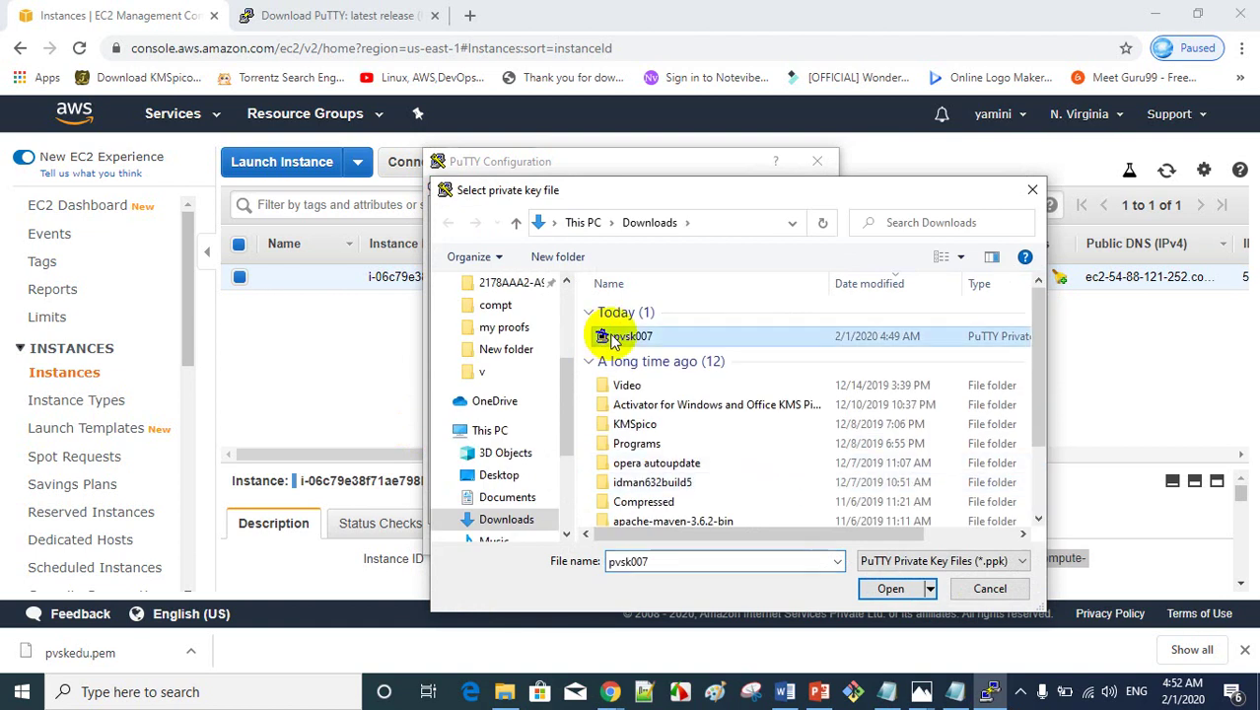
click(890, 589)
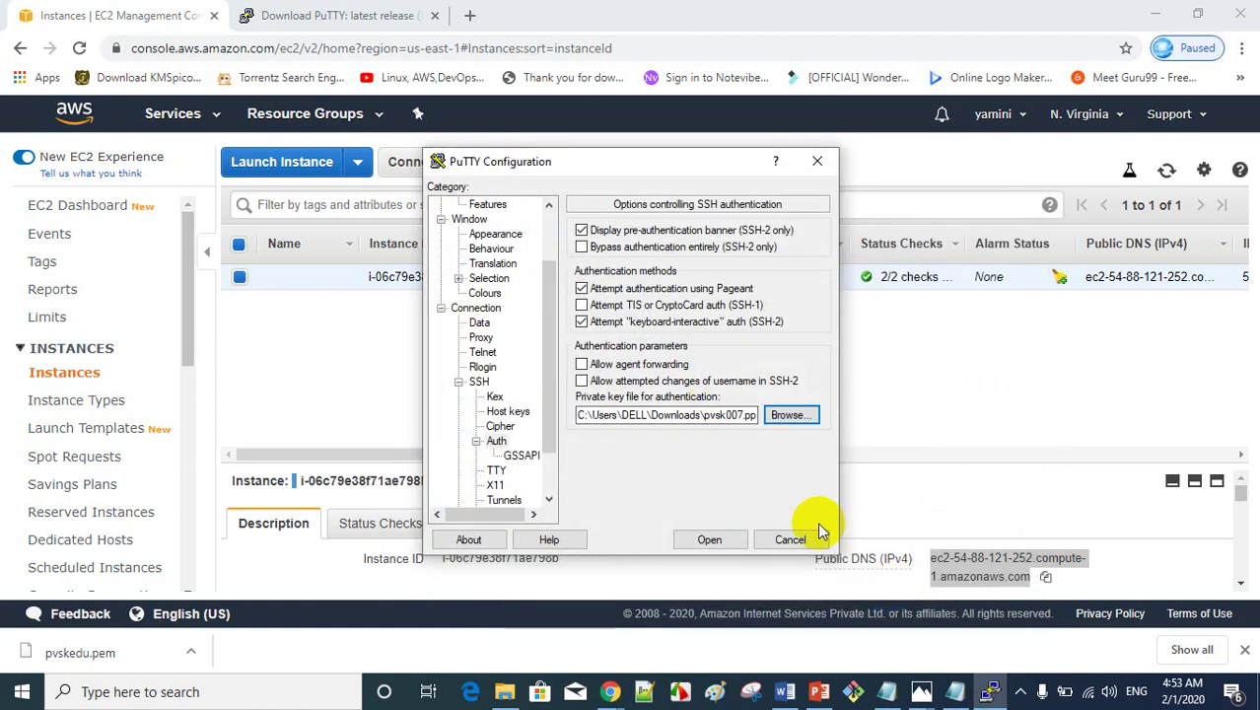
click(709, 540)
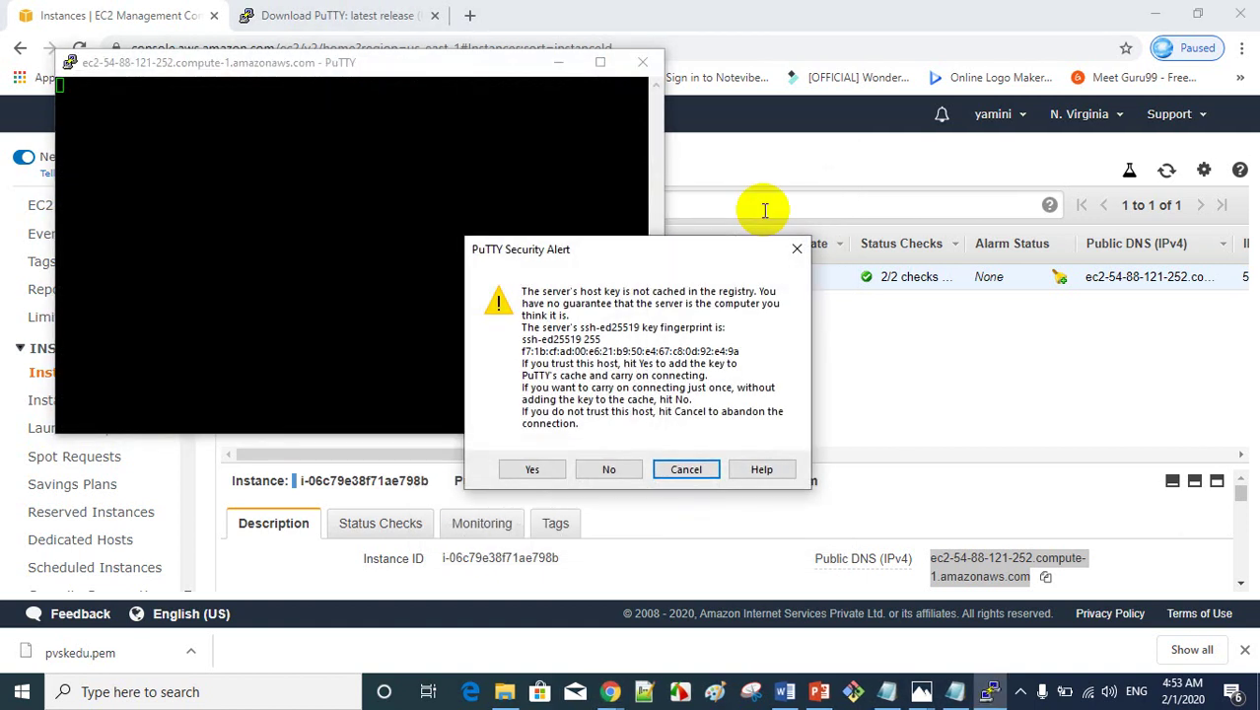
- Trust the server's host key and log in as ec2-user
click(529, 470)
text(ec2-u)
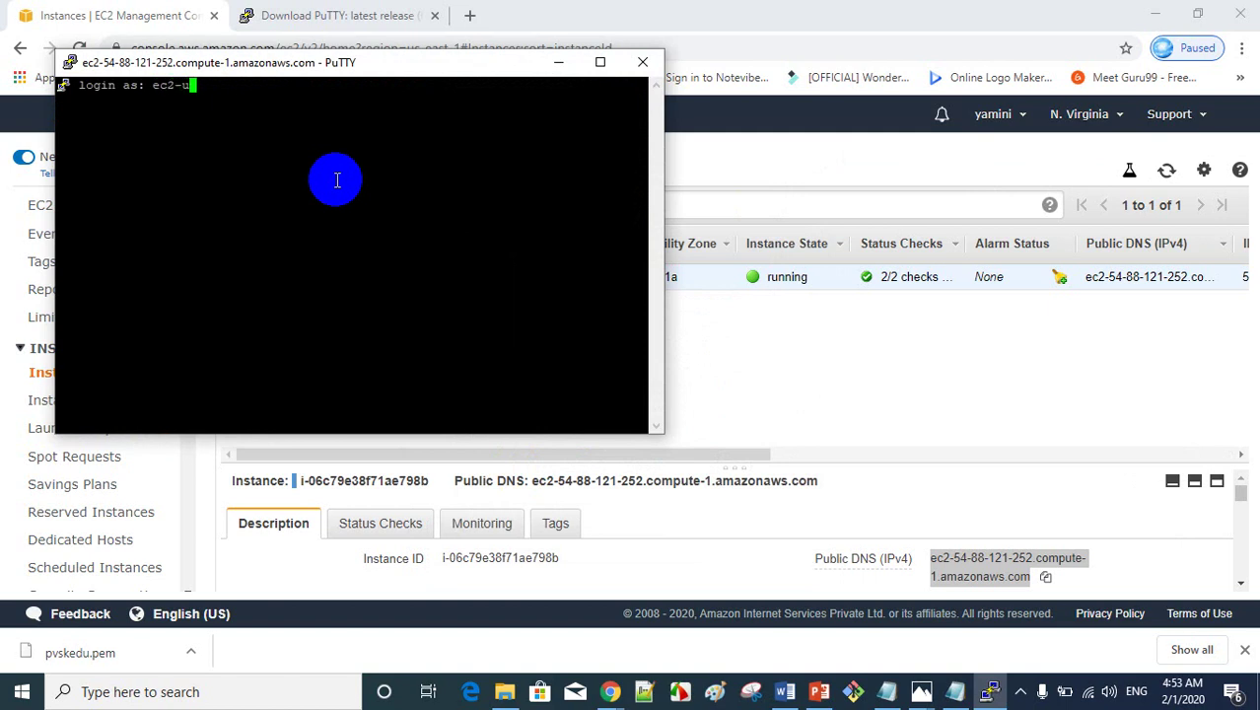
text(ser)
key(Return)
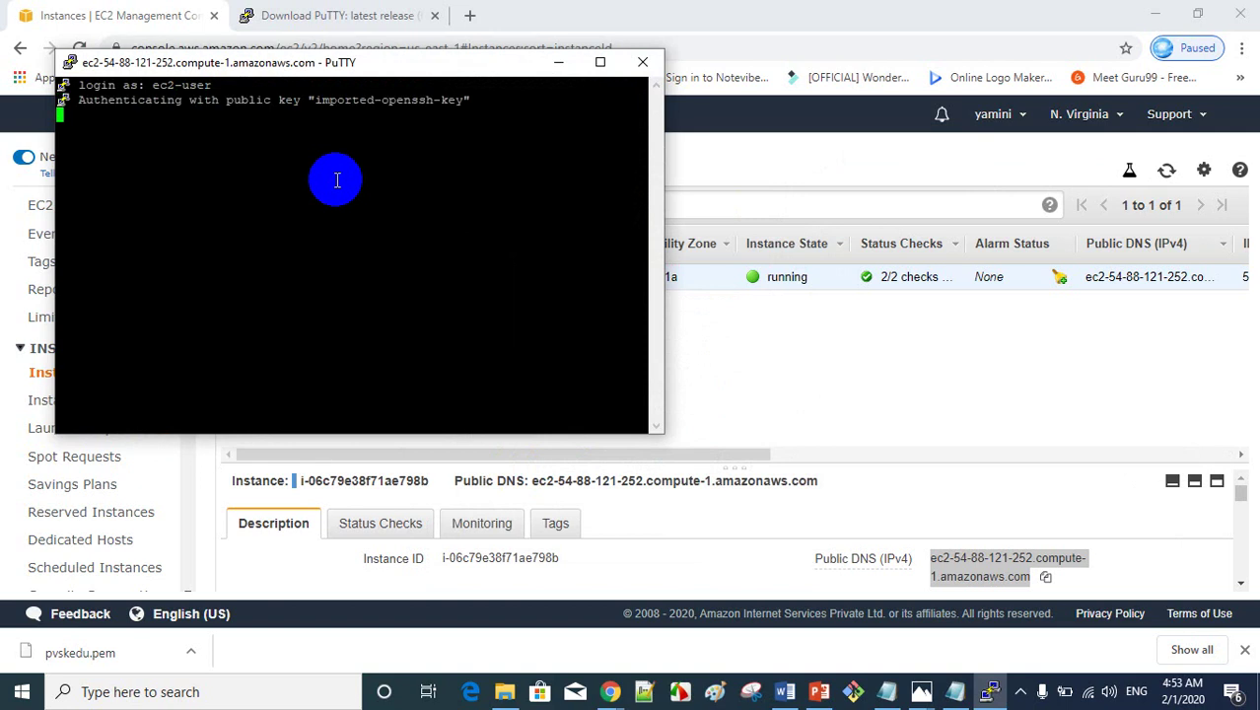
- Maximize the terminal and run sudo su - to switch to a root shell
click(599, 63)
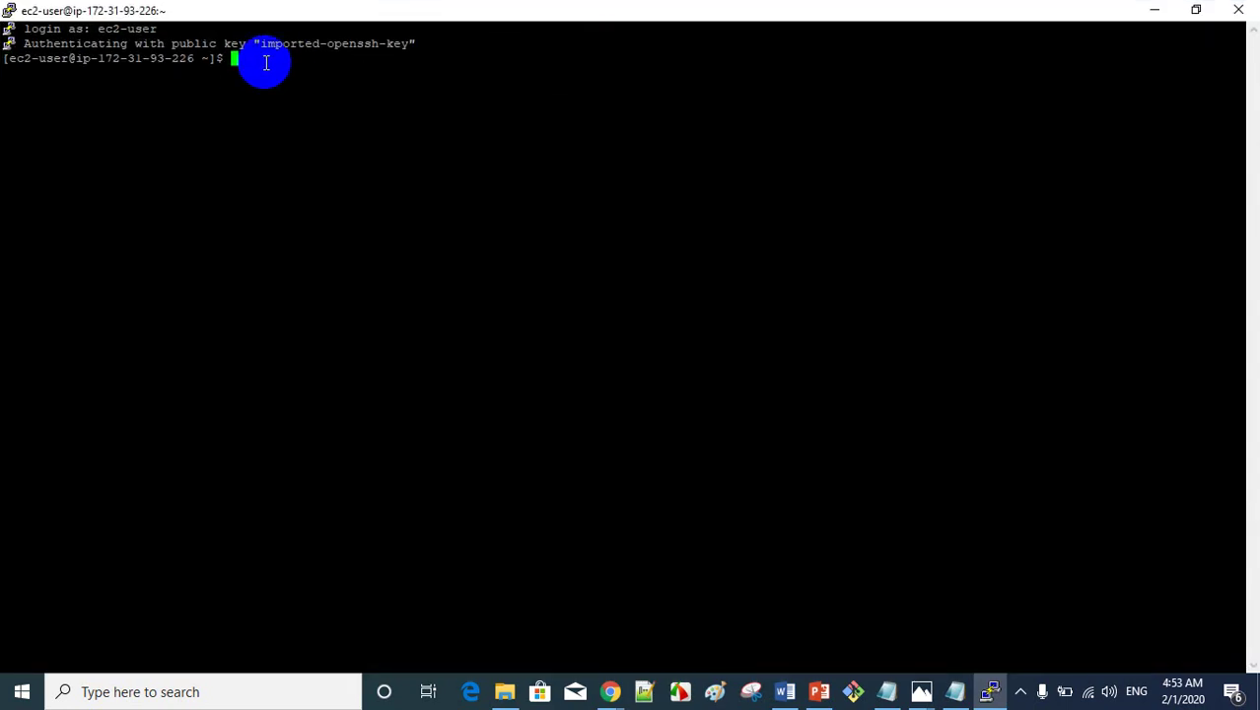
drag(217, 60, 244, 59)
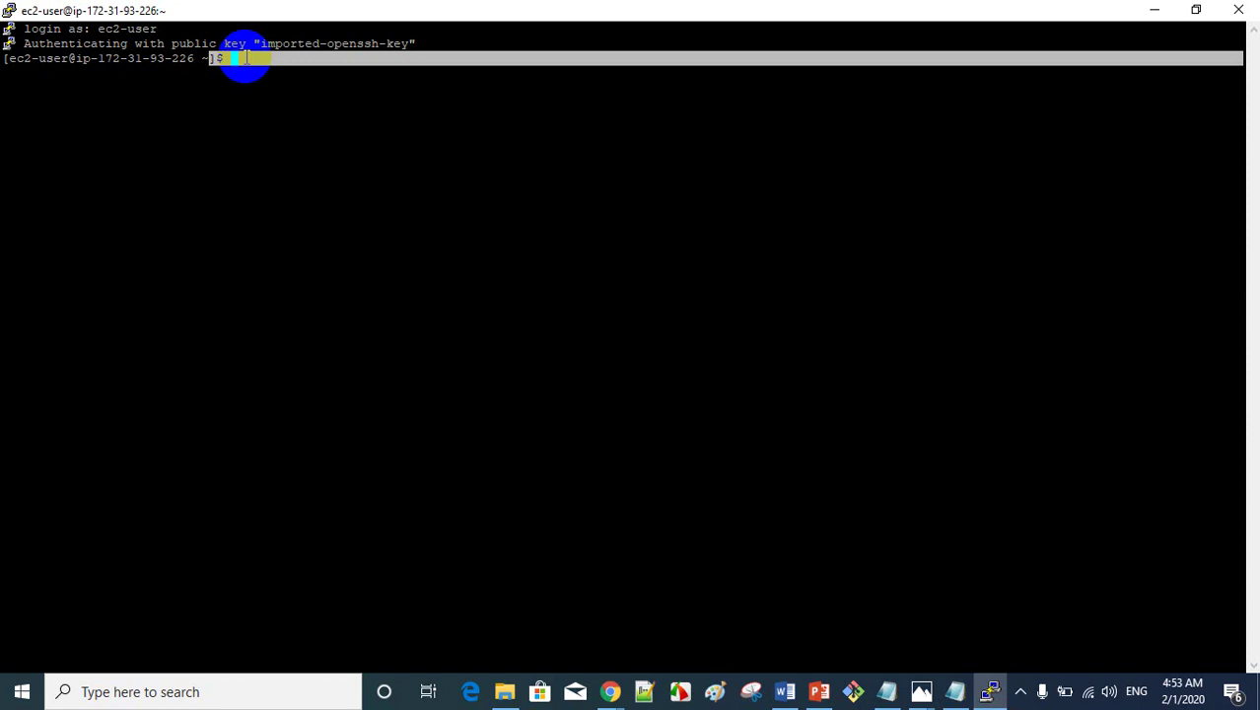
click(245, 58)
text(sudo)
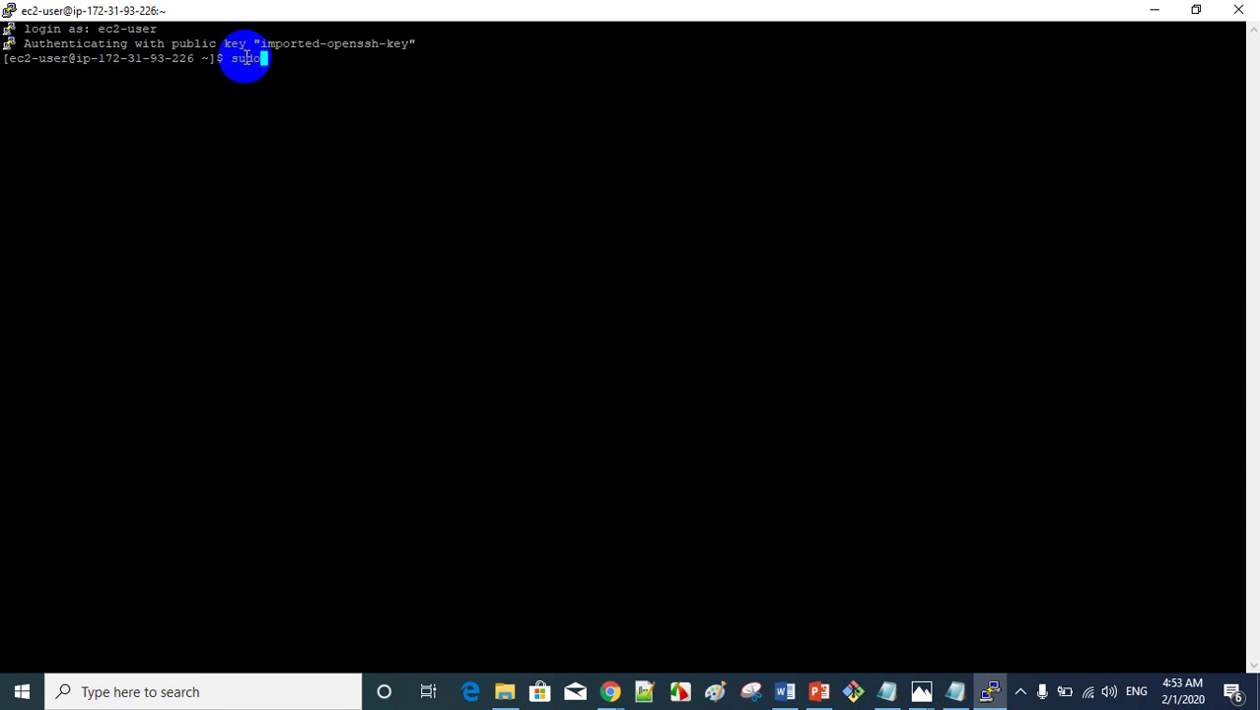
text( s)
text(u -)
key(Return)
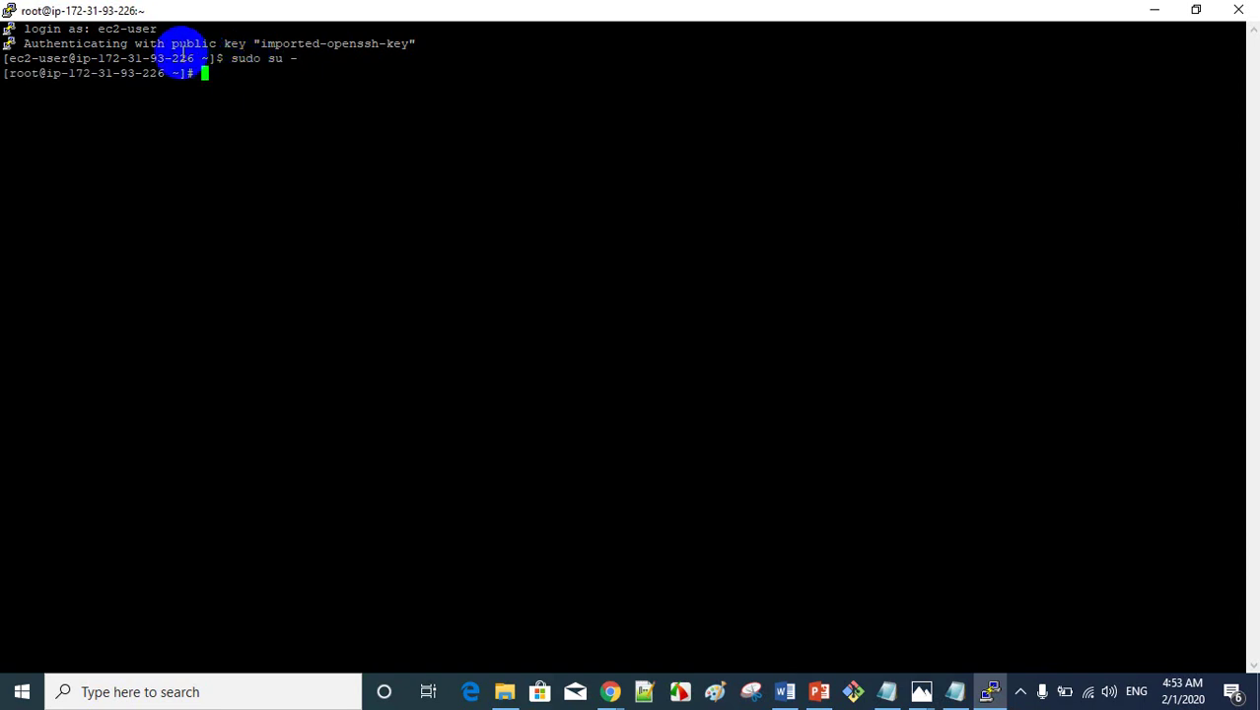
drag(177, 73, 226, 71)
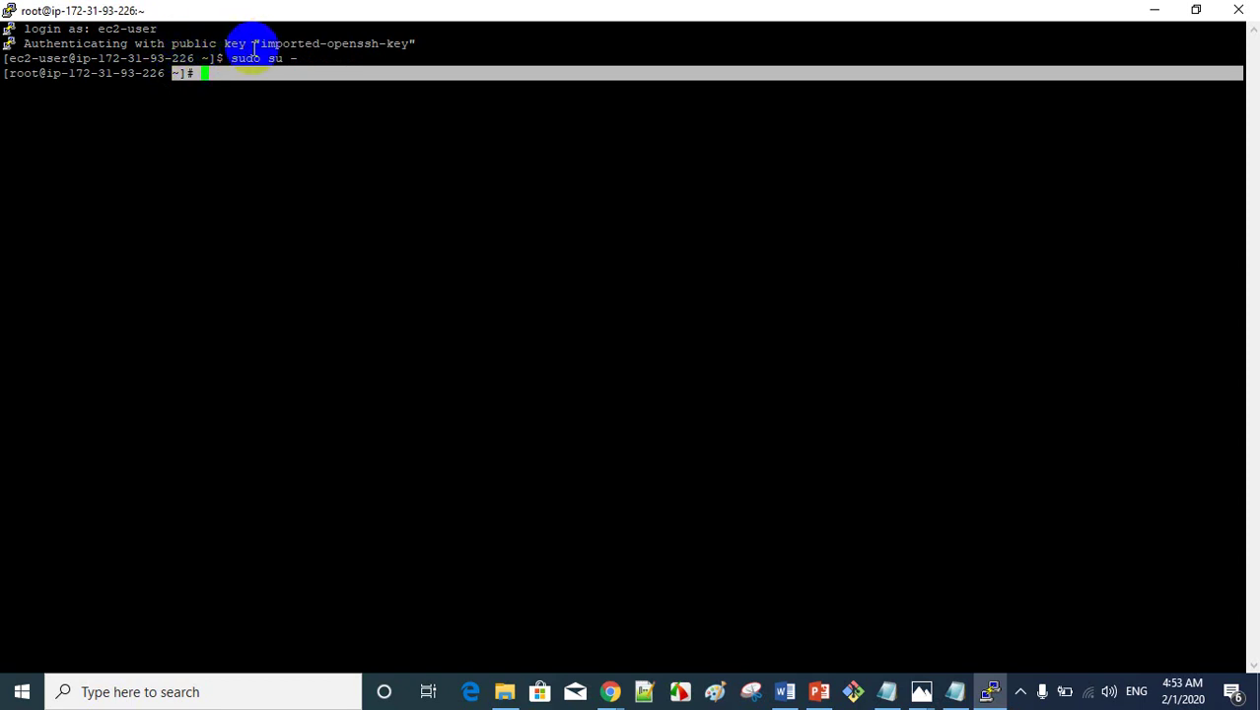
click(210, 63)
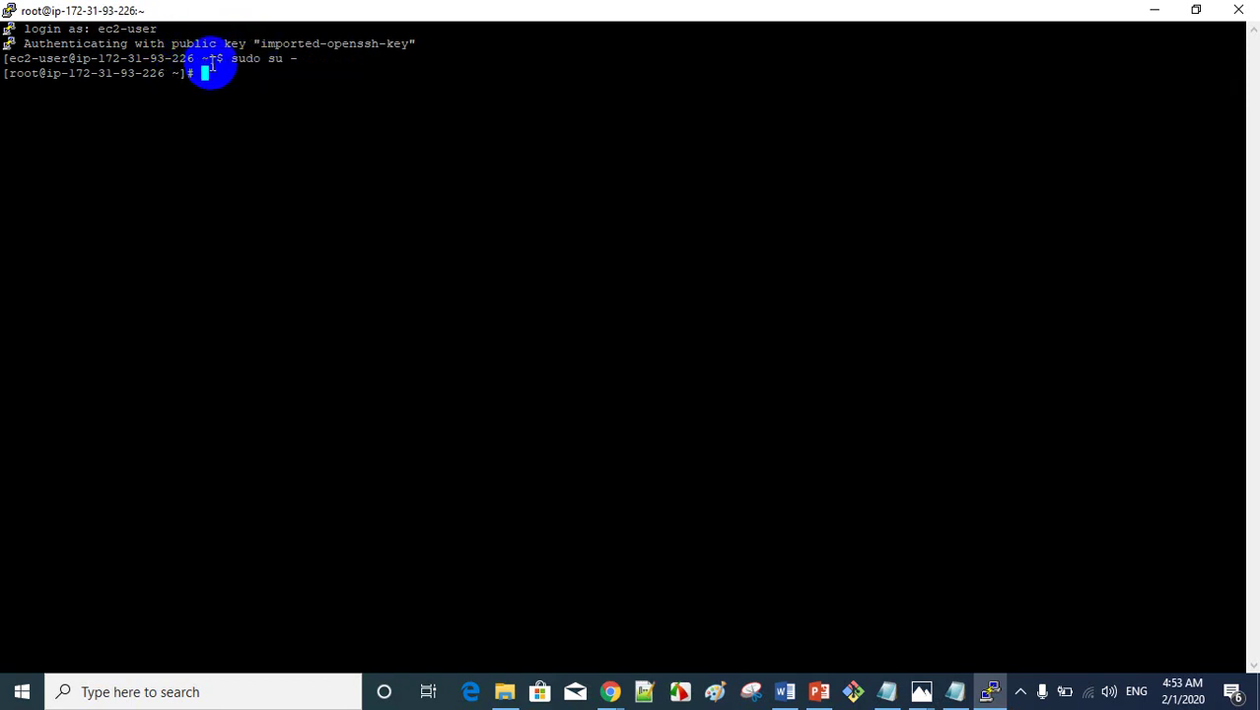
drag(173, 73, 196, 76)
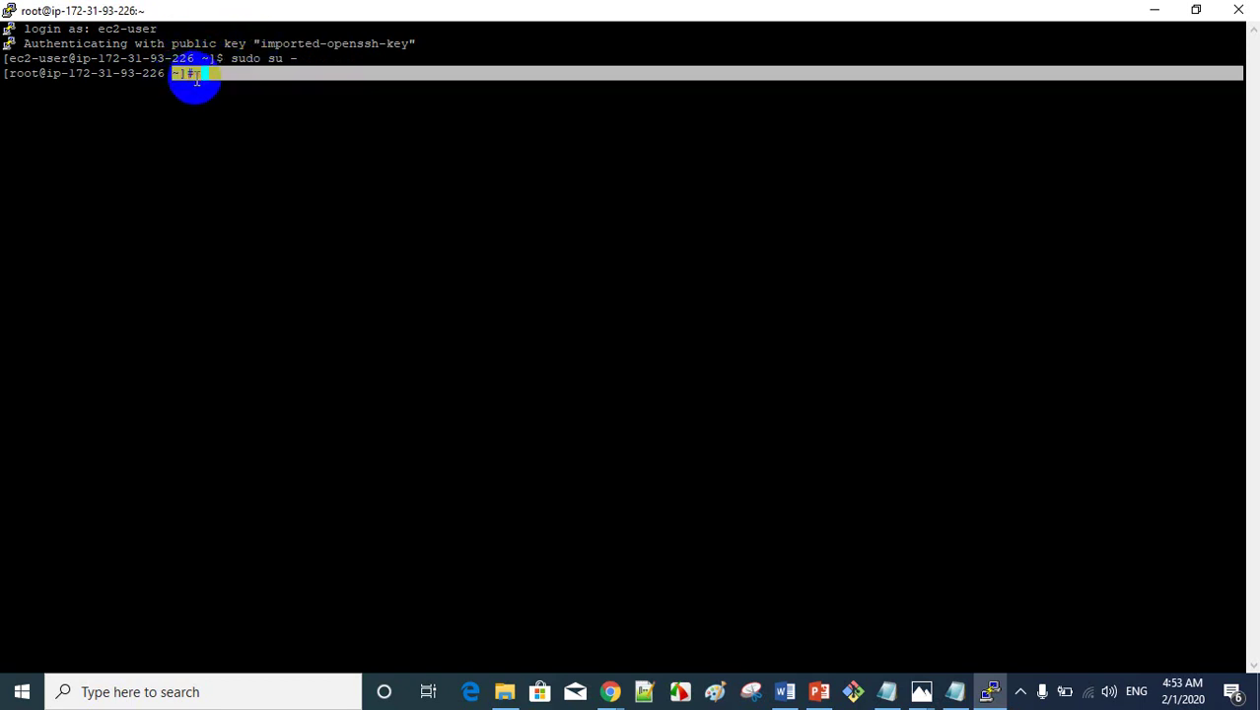
click(196, 77)
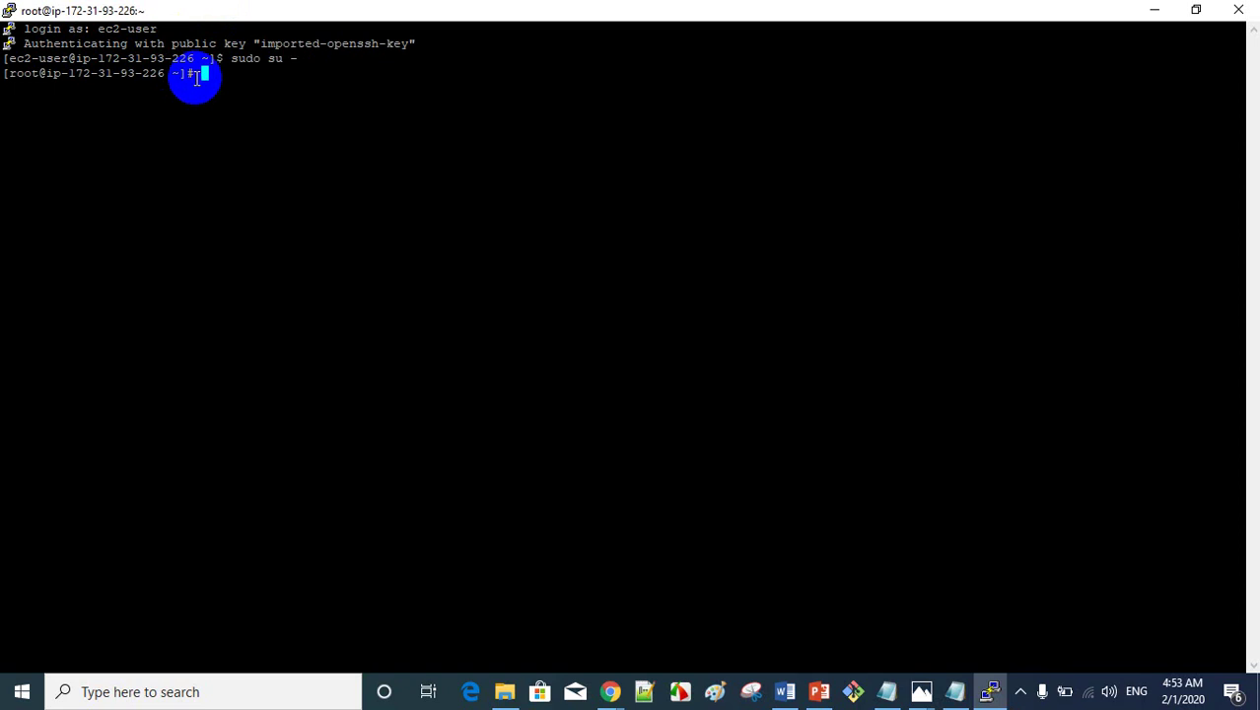
- Restore the root terminal to a smaller window, centre it, and highlight the ec2-user and root prompts
click(1195, 12)
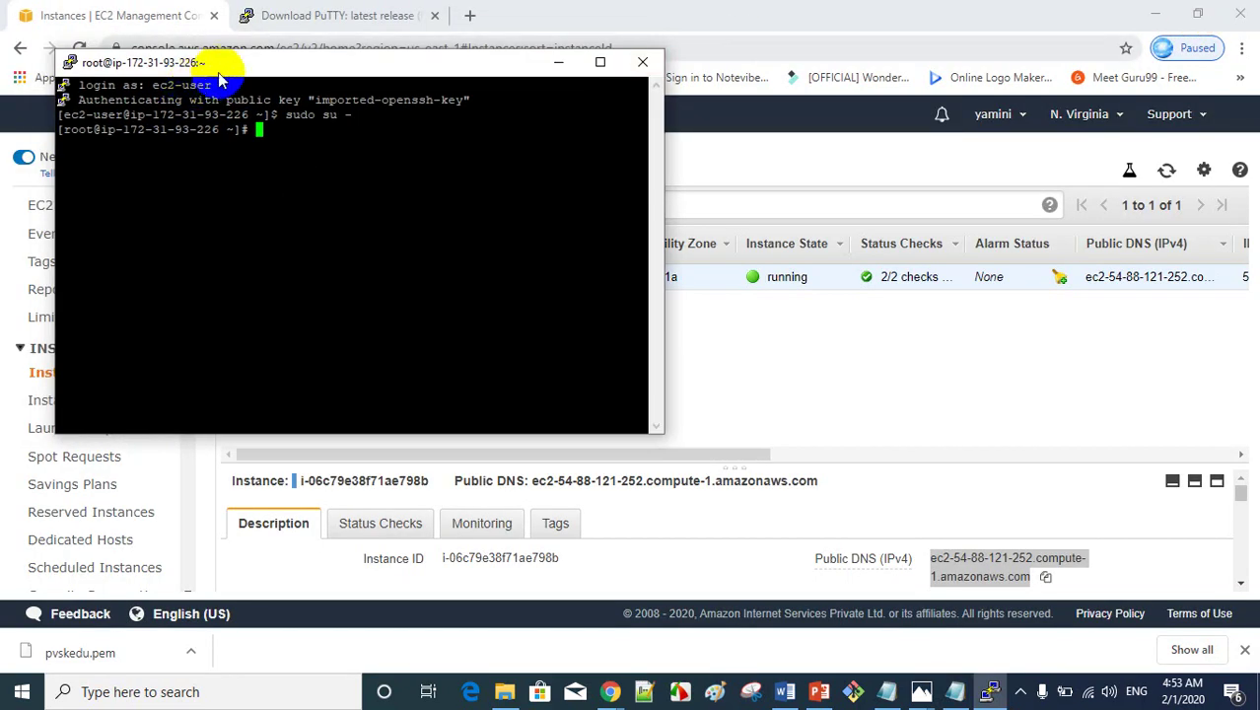
mouse_move(229, 64)
mouse_down()
mouse_move(355, 63)
mouse_move(463, 129)
mouse_up()
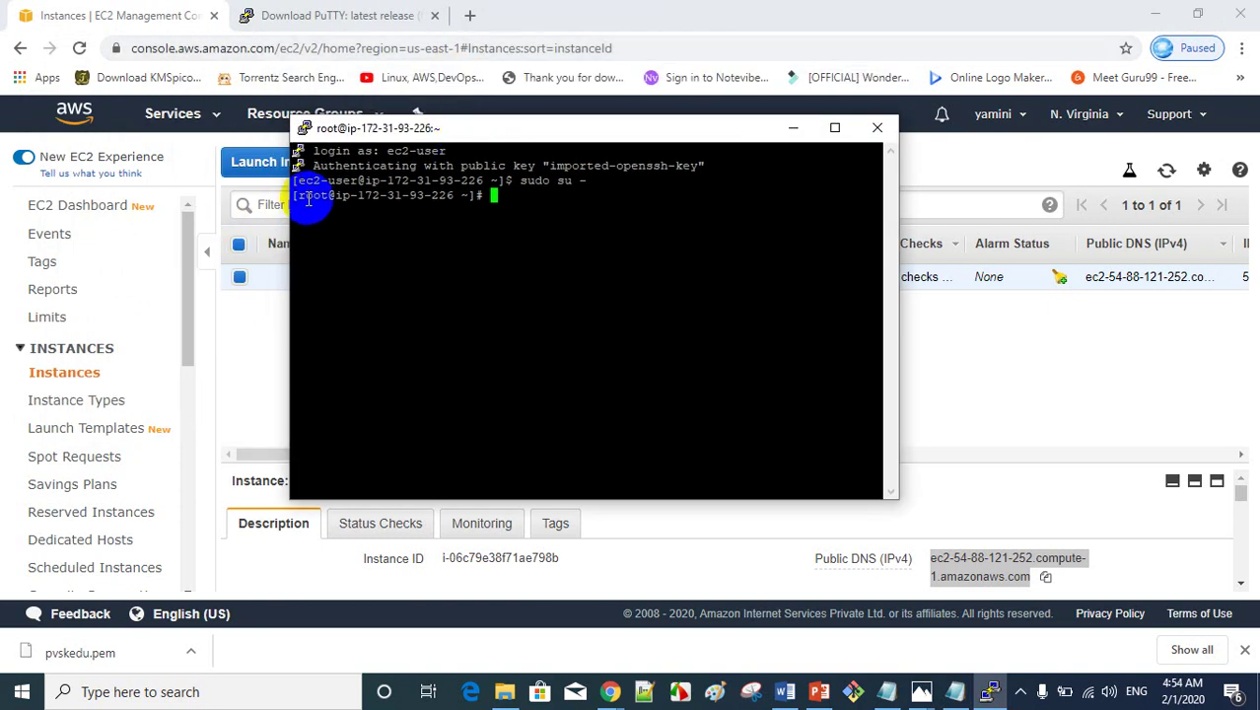
drag(298, 196, 340, 202)
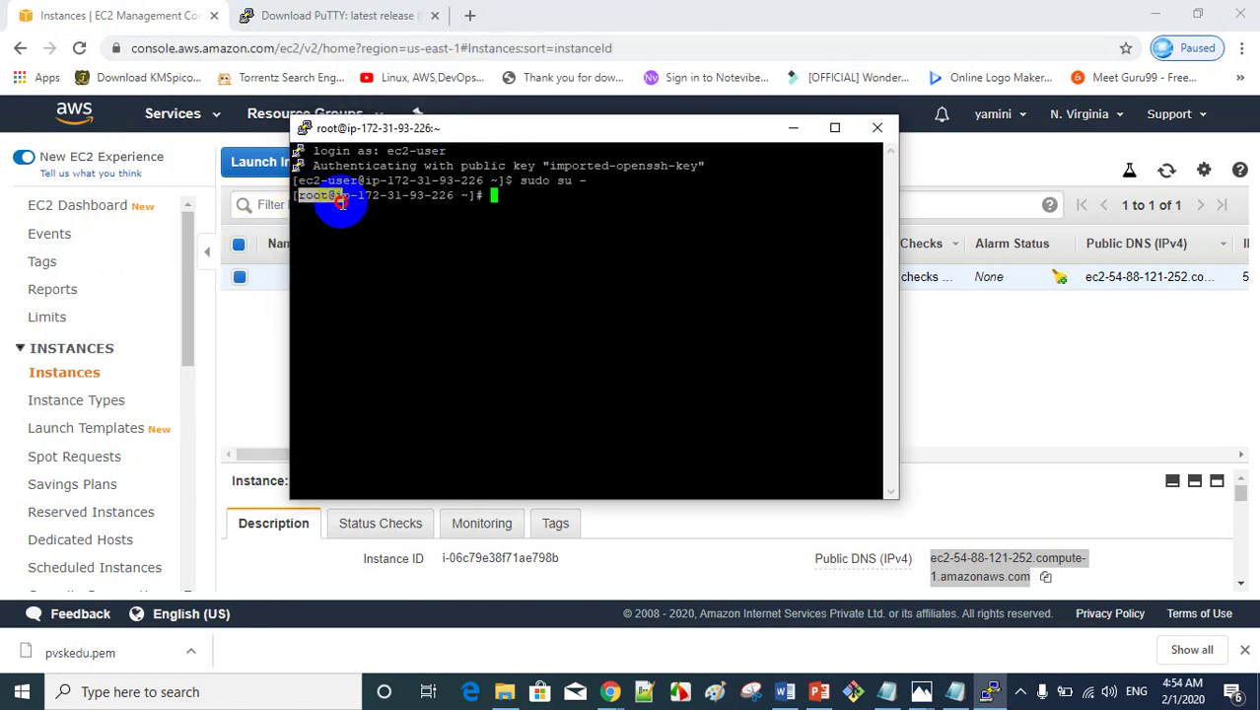
click(301, 180)
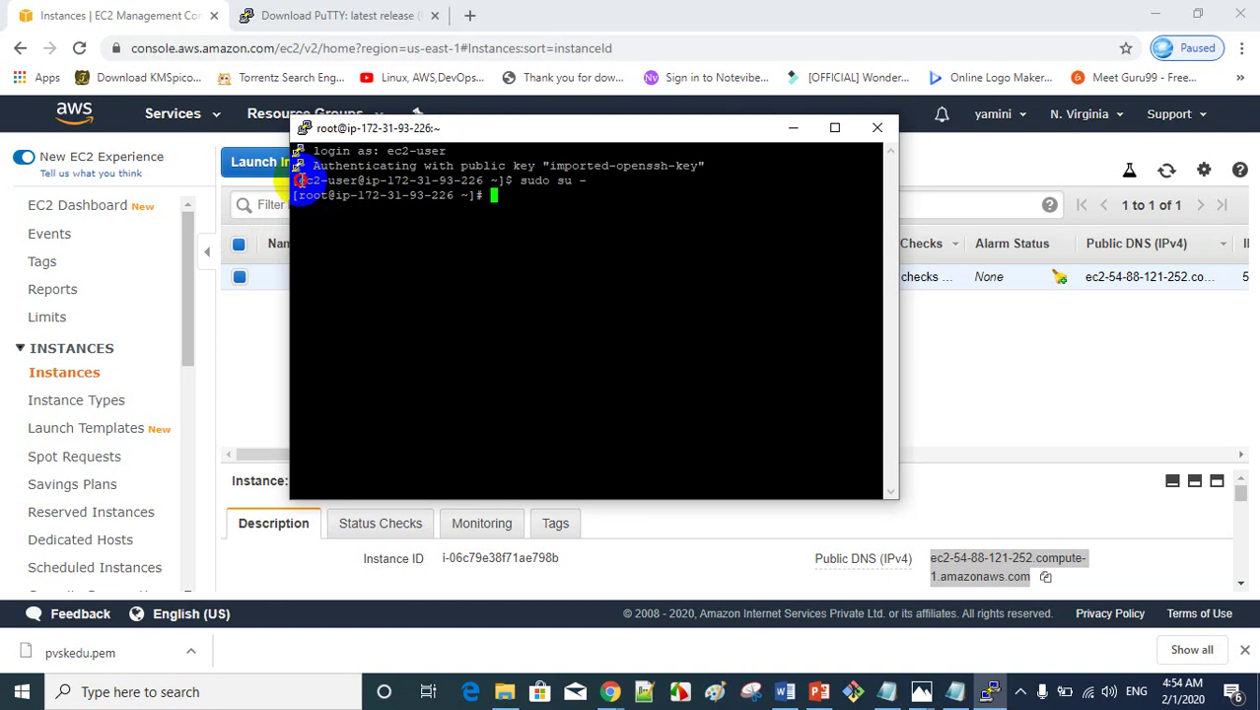
drag(300, 180, 356, 200)
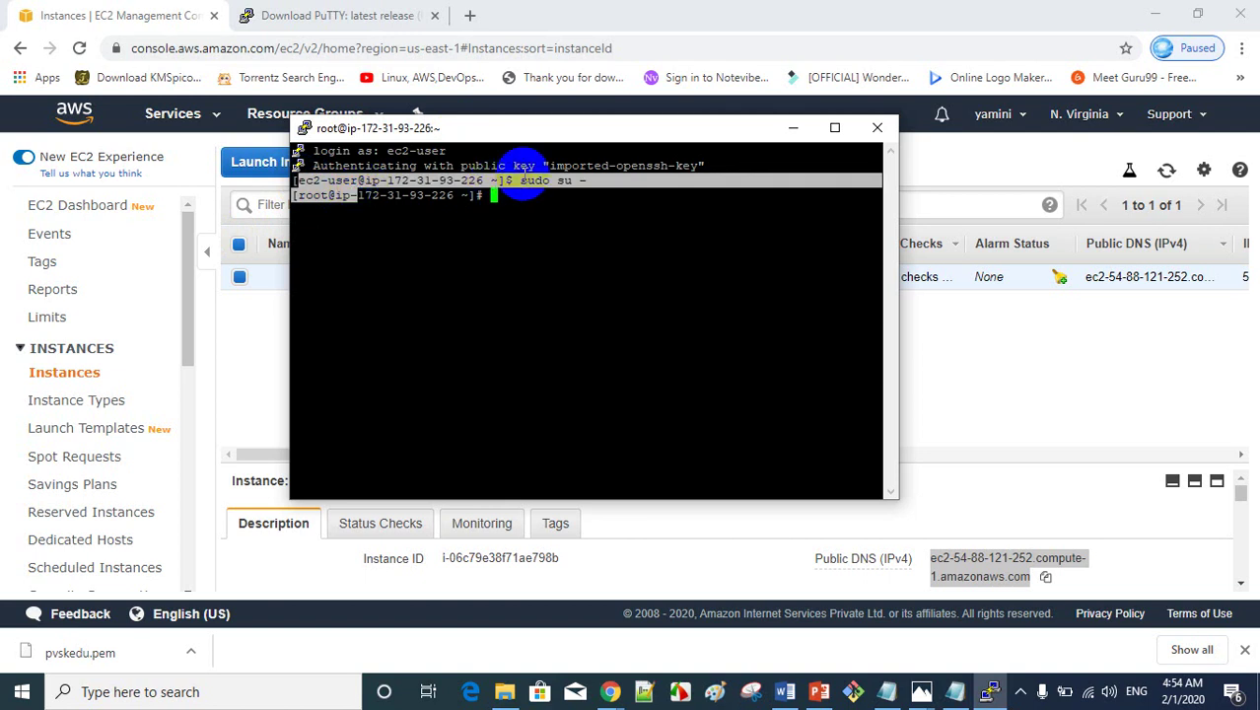
click(540, 186)
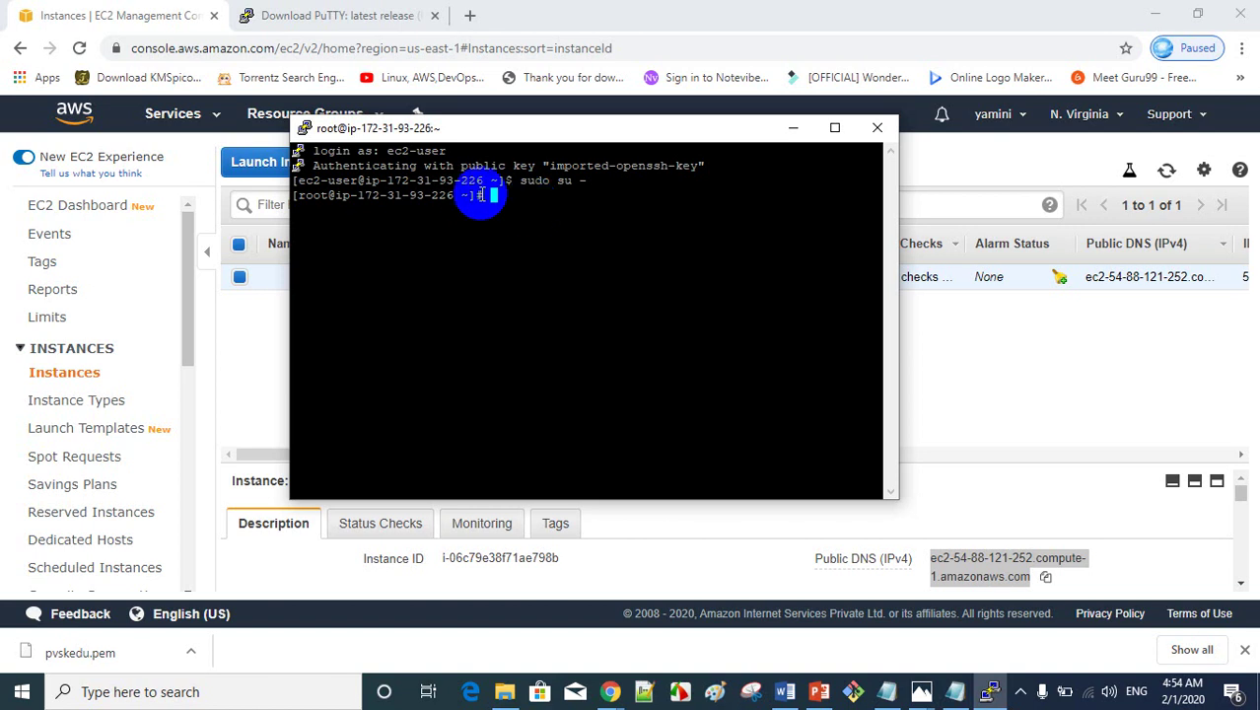
click(571, 314)
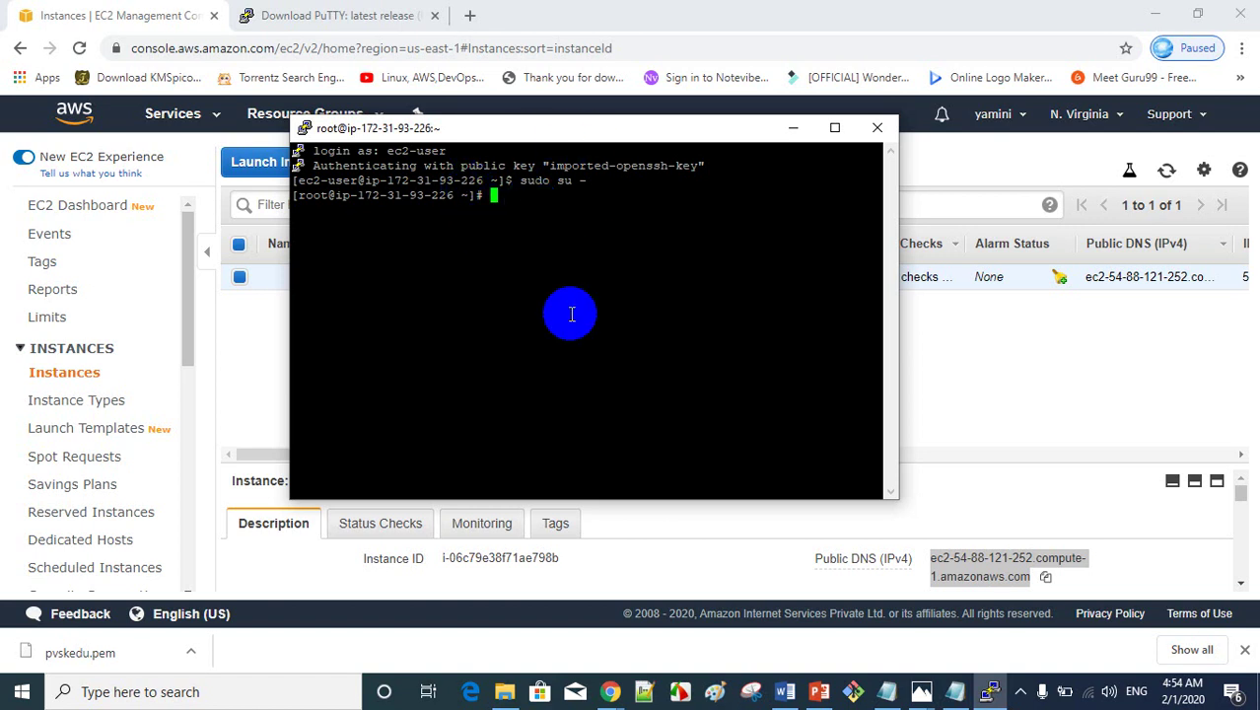